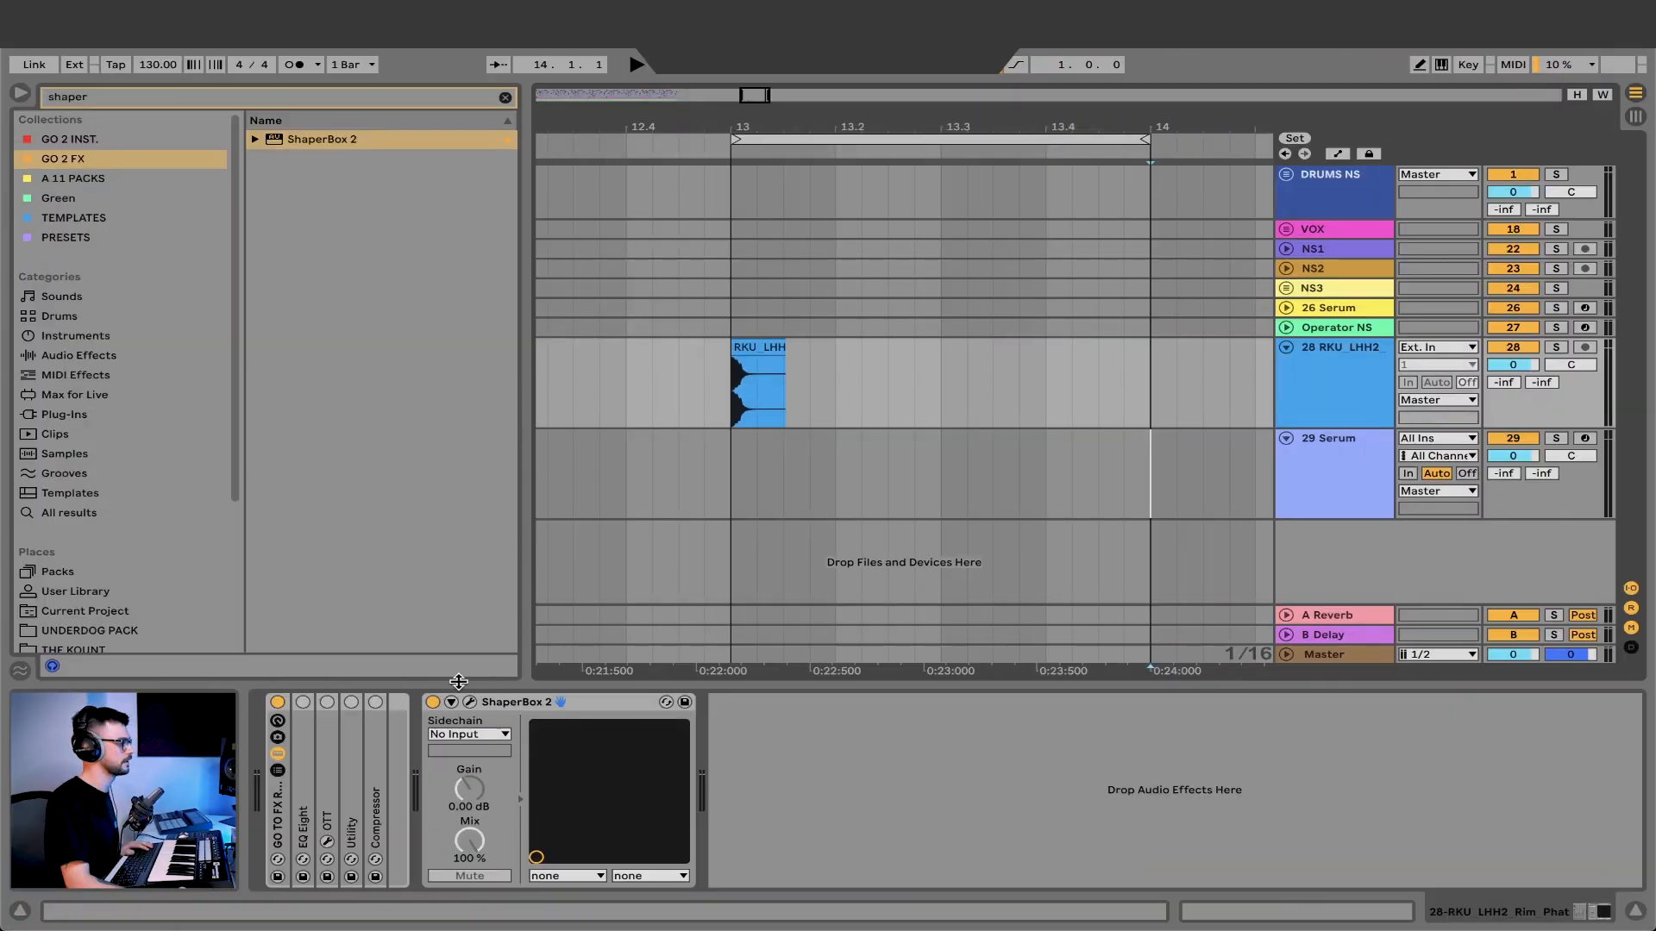
Bypass ShaperBox 2 on the RKU_LHH2 track and play the dry rim sample from bar 13
{"action": "left_click", "coordinate": [469, 702]}
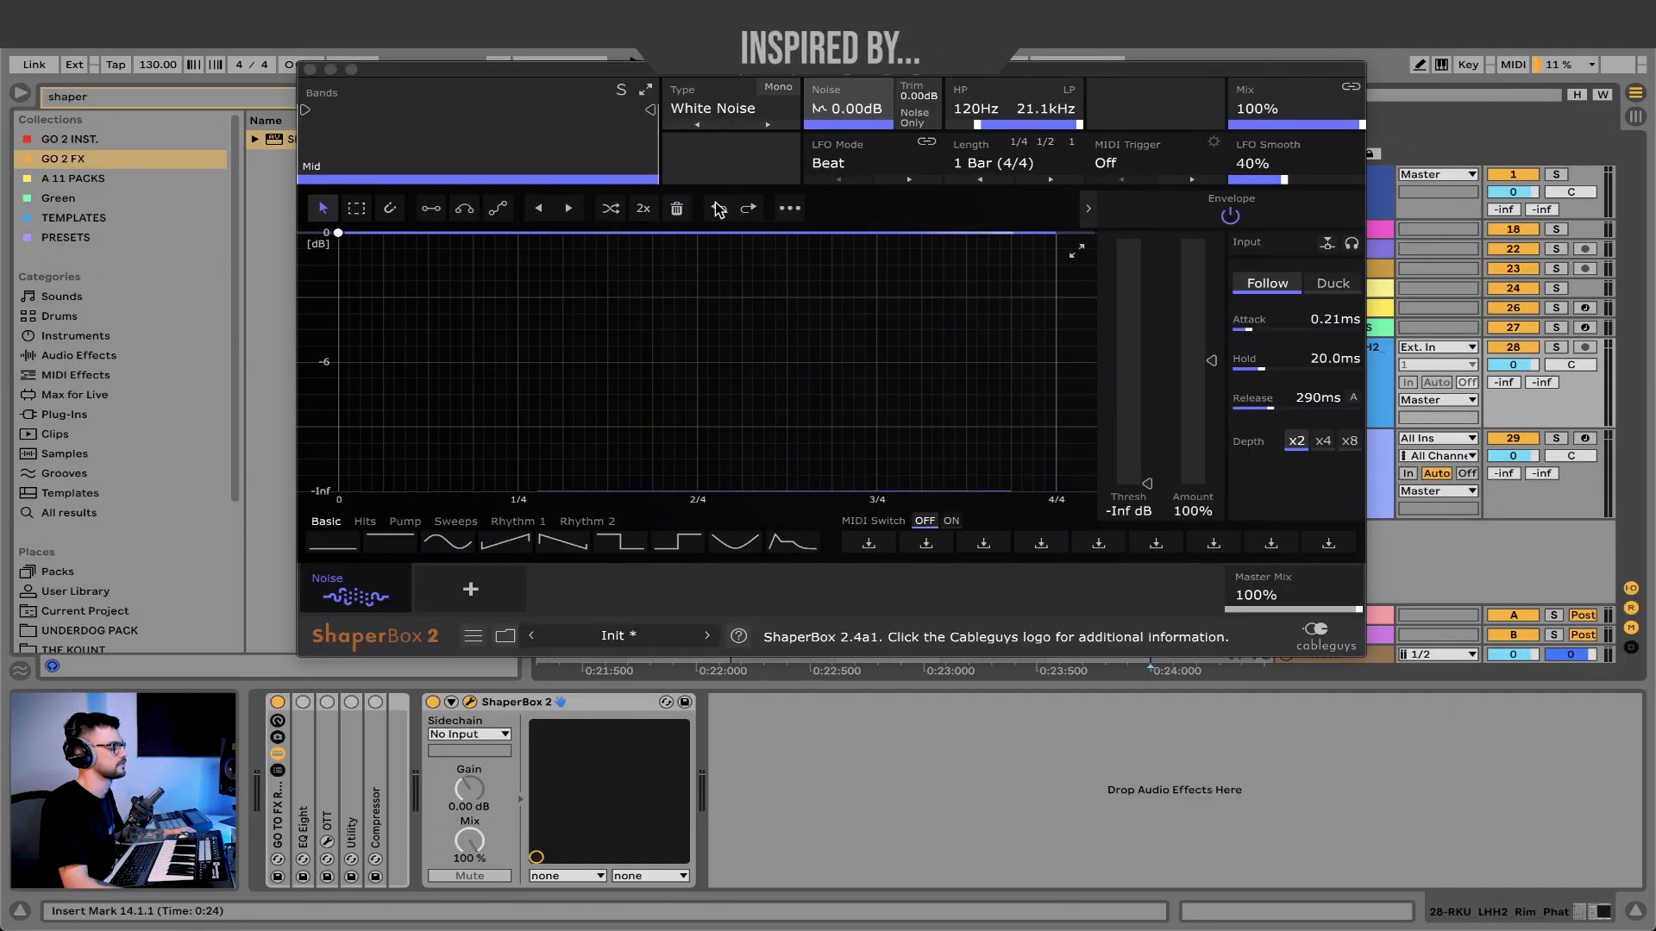
{"action": "left_click", "coordinate": [309, 70]}
{"action": "left_click", "coordinate": [434, 702]}
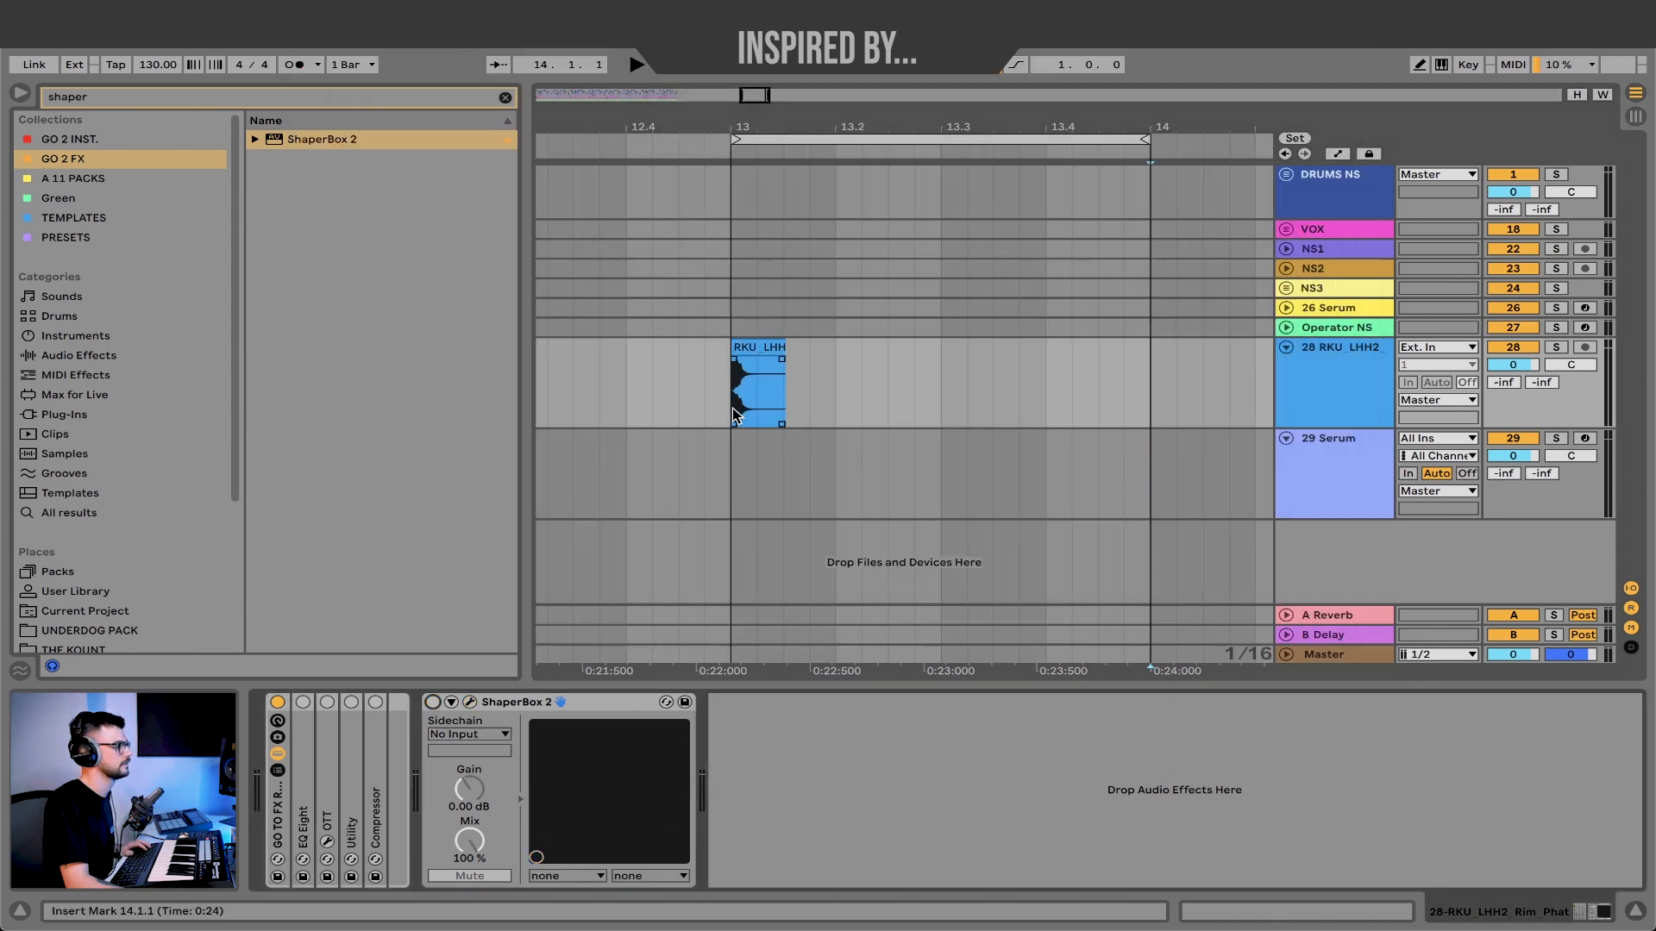
{"action": "left_click", "coordinate": [760, 422]}
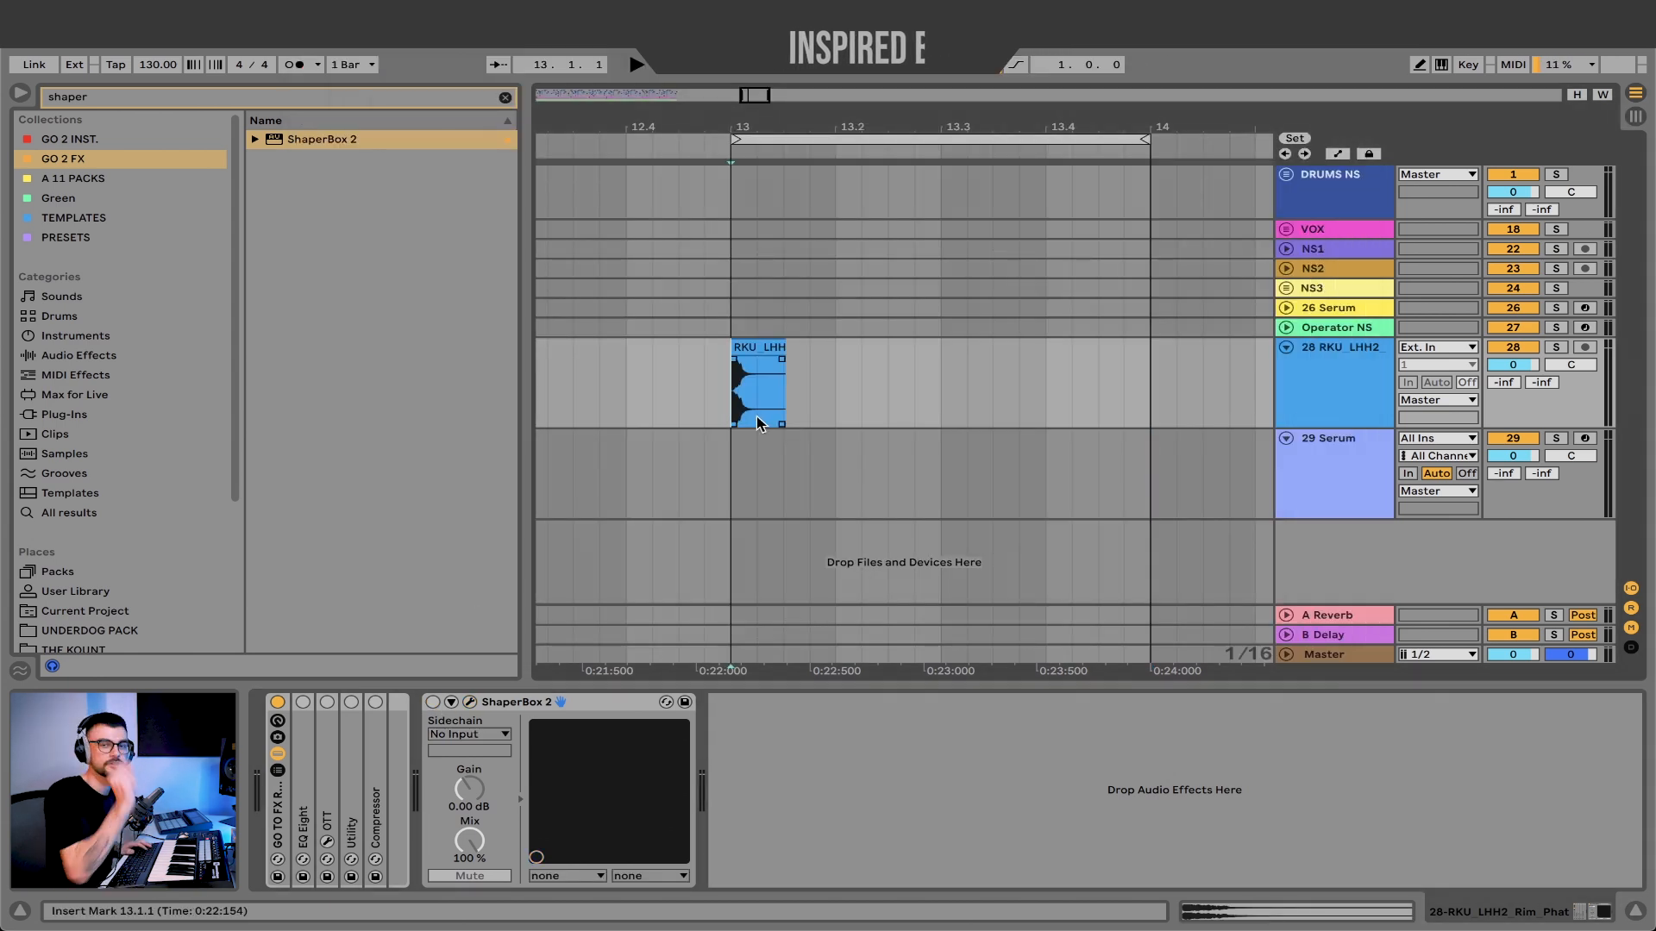
{"action": "key", "text": "space"}
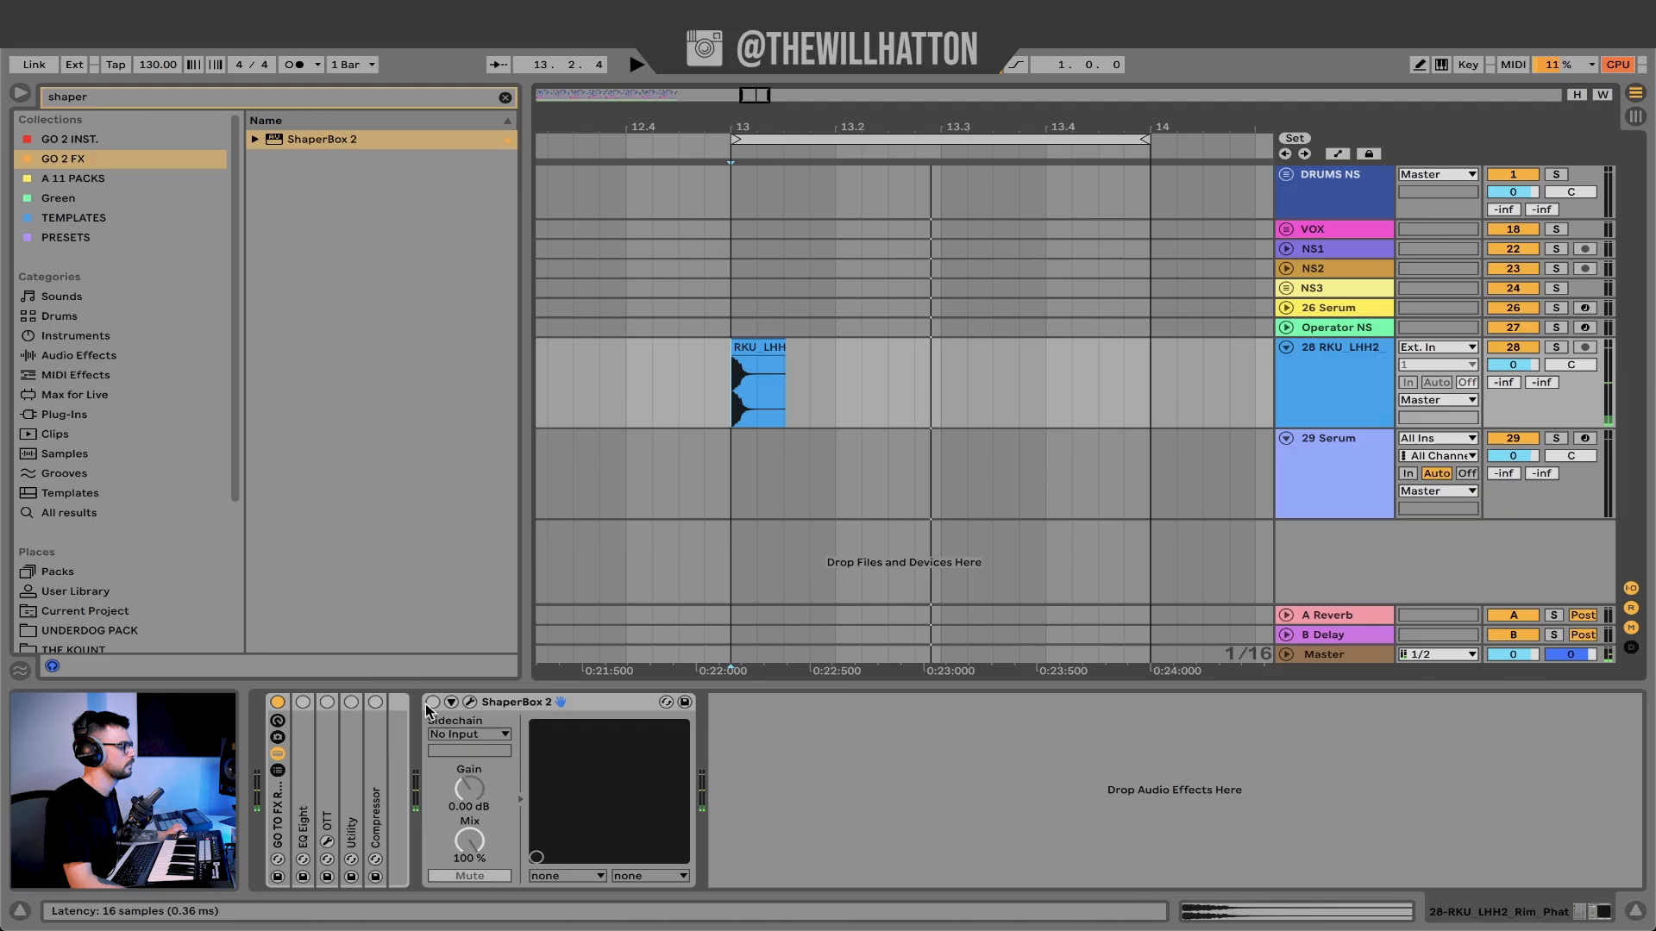
Reactivate ShaperBox 2, open its window, browse the available shapers and return to the Noise shaper
{"action": "left_click", "coordinate": [433, 702]}
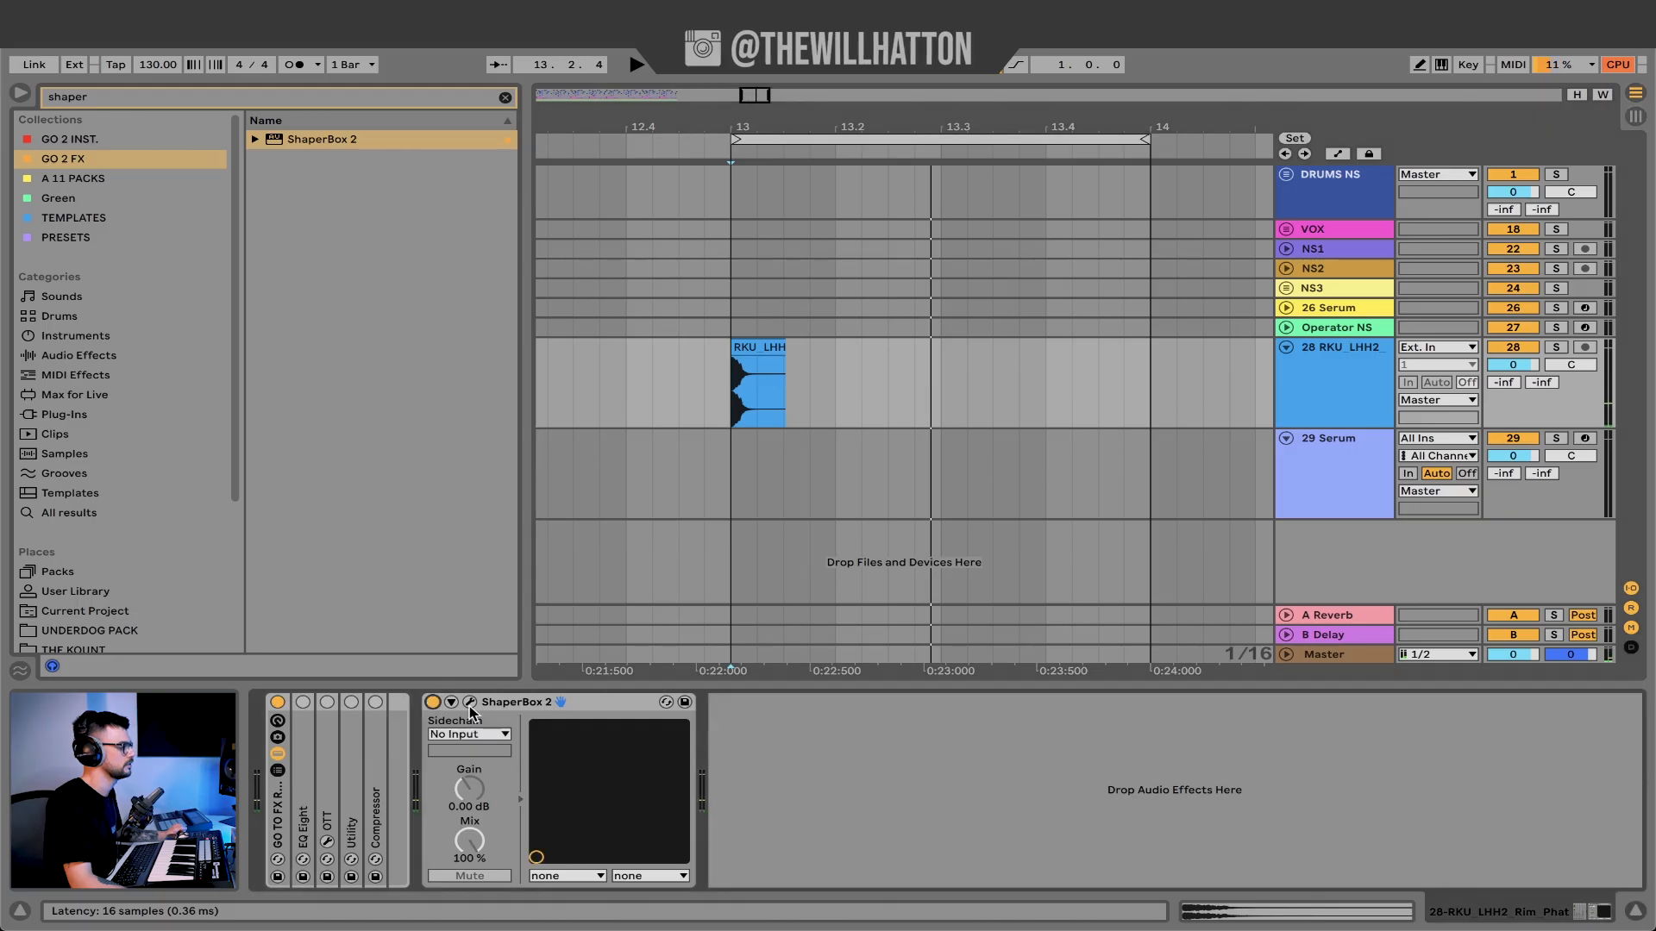
{"action": "left_click", "coordinate": [470, 702]}
{"action": "left_click", "coordinate": [470, 589]}
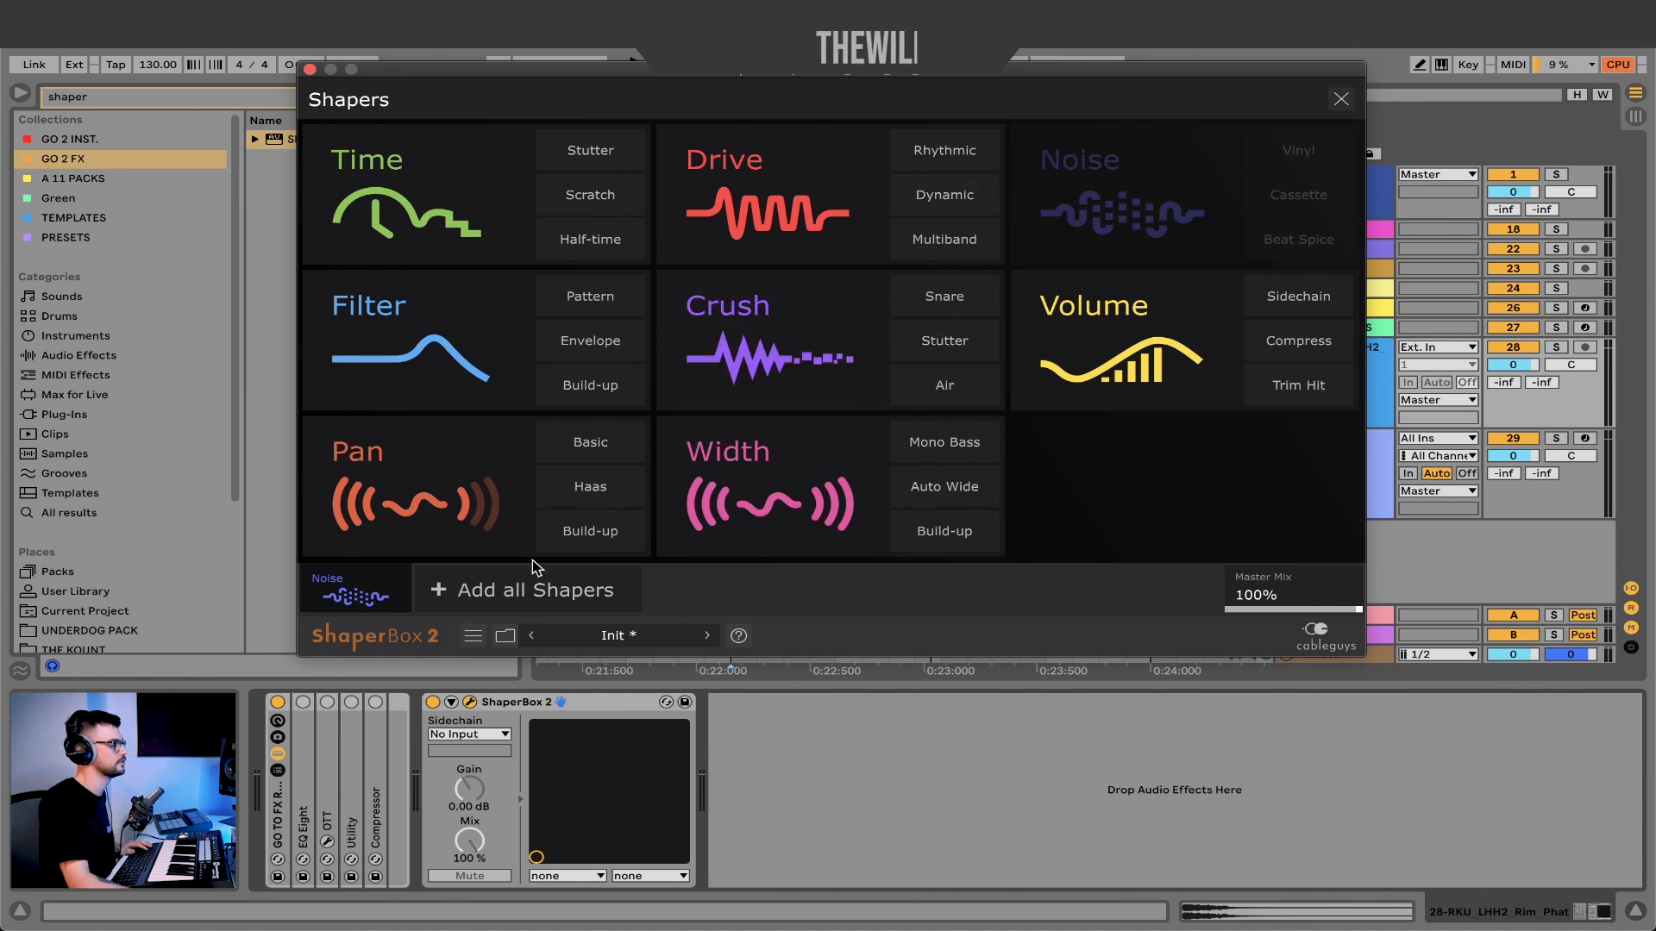
{"action": "left_click", "coordinate": [354, 593]}
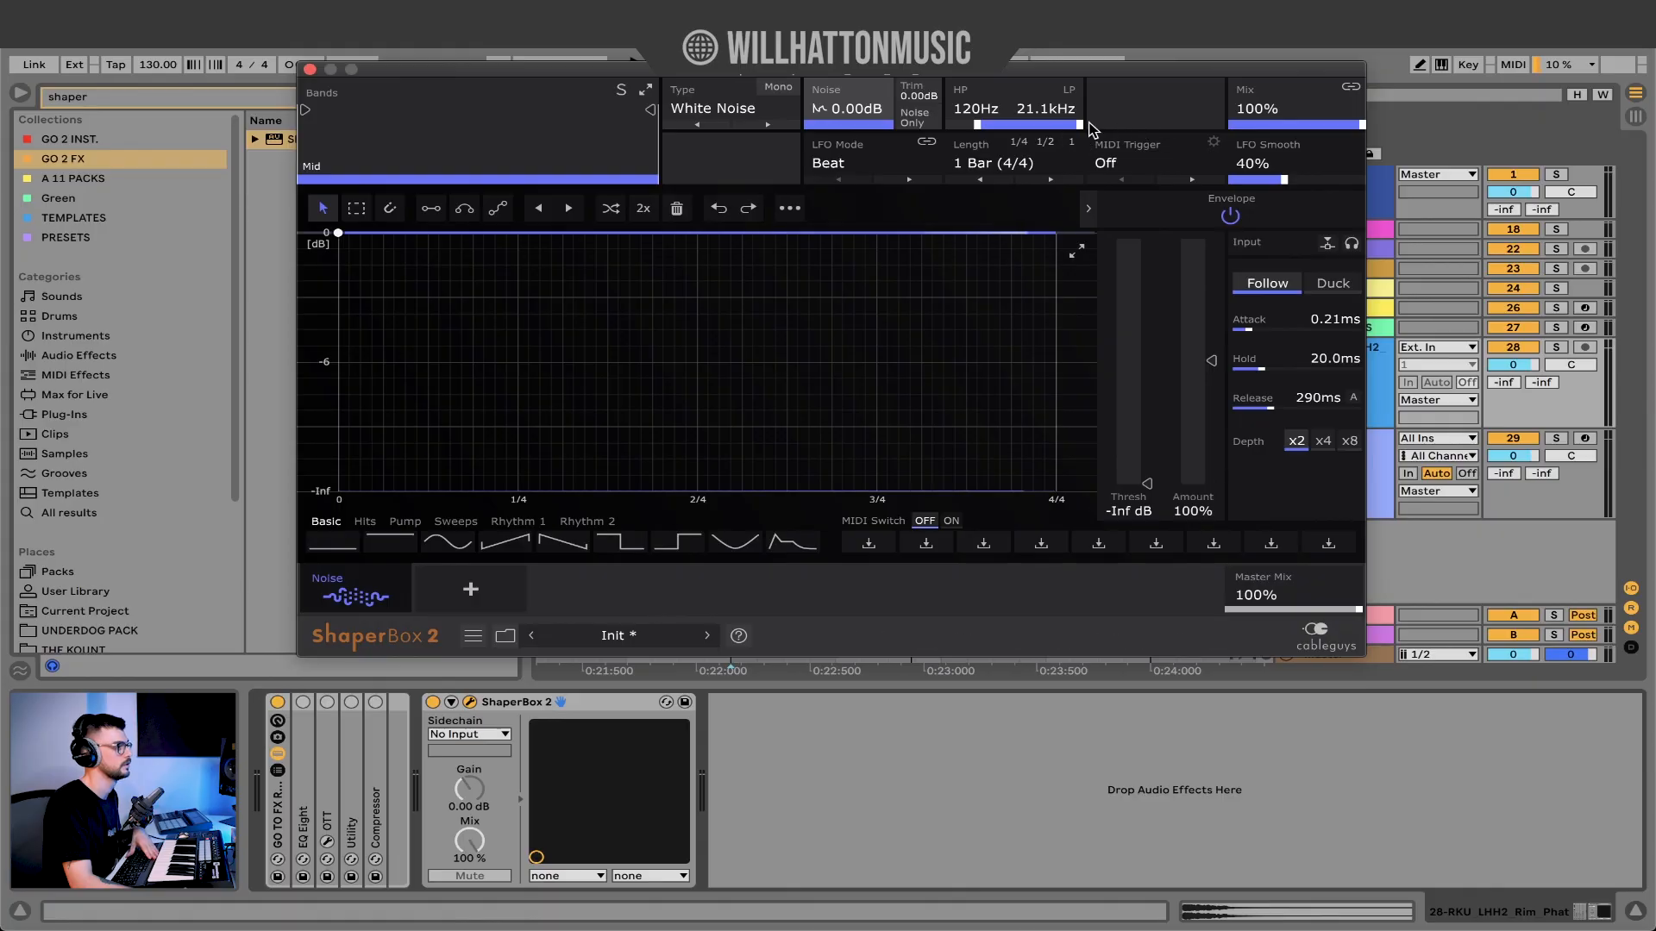
Set the noise envelope's release to 299 ms and play the rim sample
{"action": "left_click_drag", "start_coordinate": [1080, 125], "coordinate": [1060, 125]}
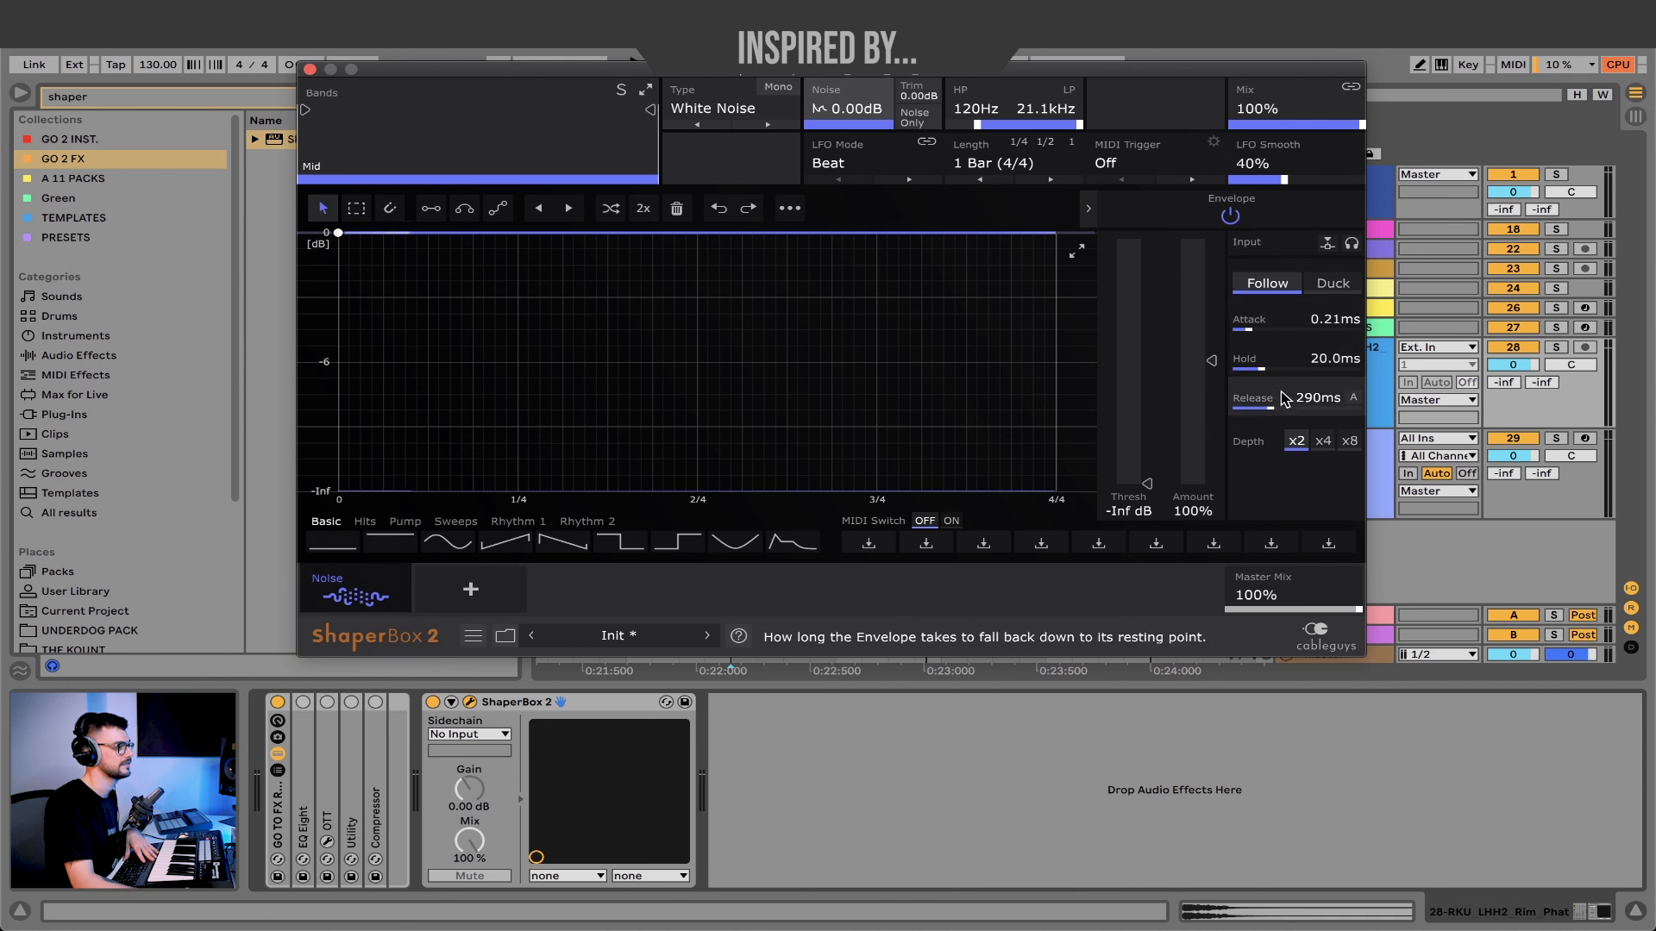
{"action": "left_click_drag", "start_coordinate": [1282, 348], "coordinate": [1282, 373]}
{"action": "key", "text": "space"}
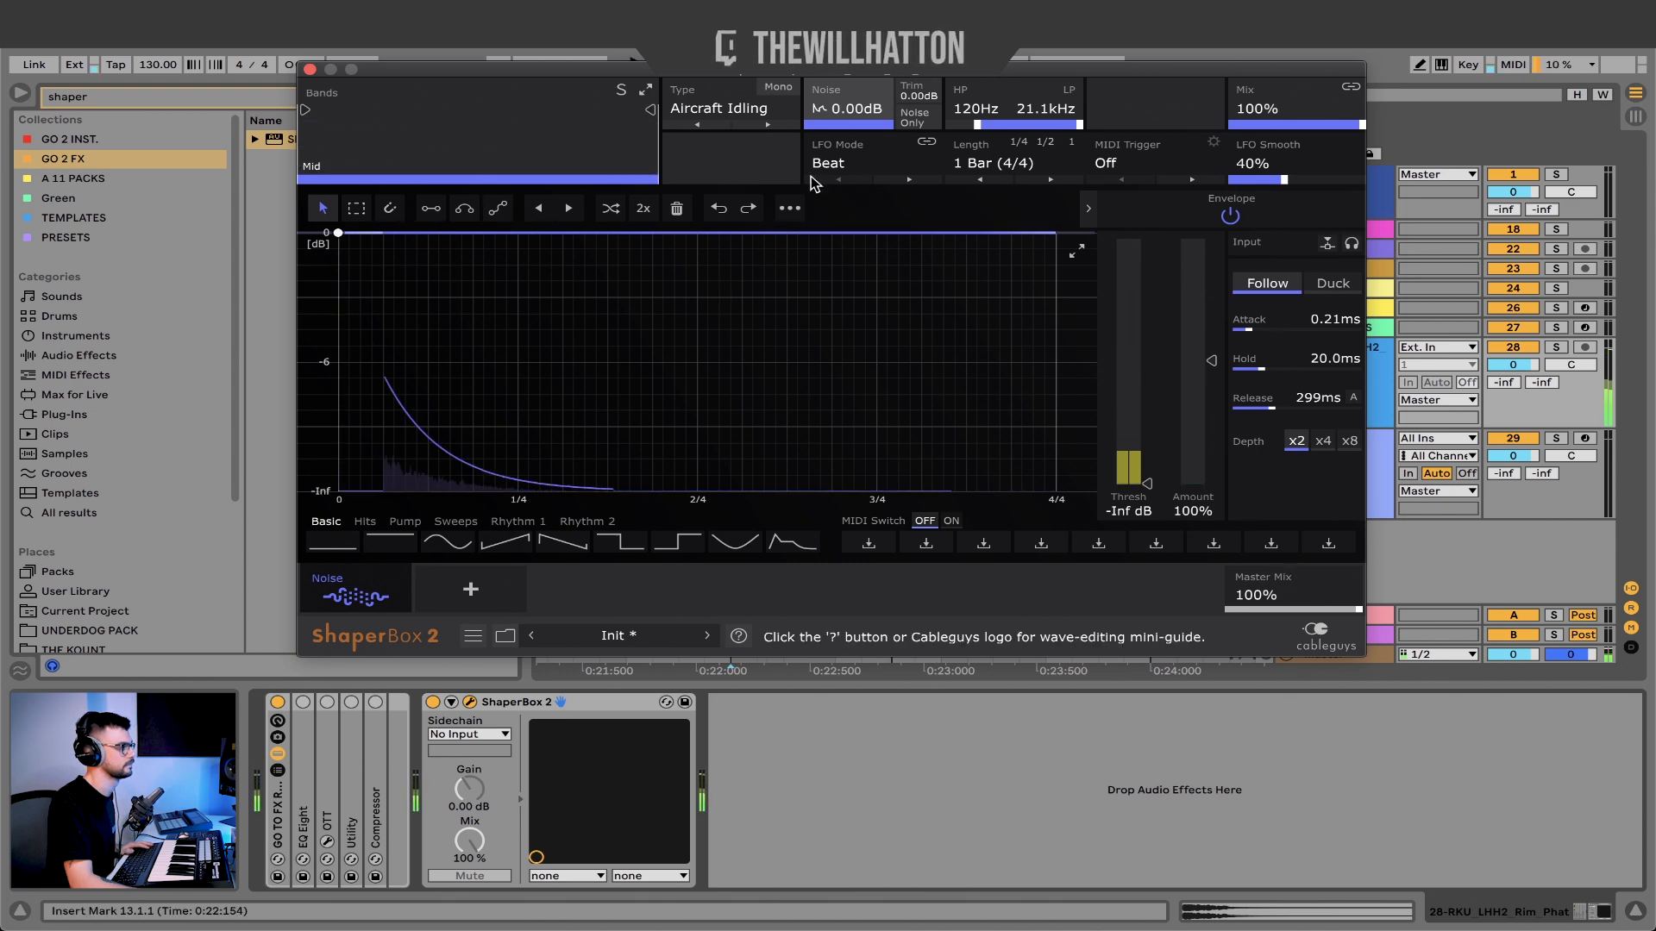
Audition the Motorway, Blowing Bubbles and Fish Tank noise types, isolating the noise signal for a listen, and choose Water World
{"action": "left_click", "coordinate": [768, 125]}
{"action": "scroll", "coordinate": [775, 128], "scroll_direction": "down", "scroll_amount": 2}
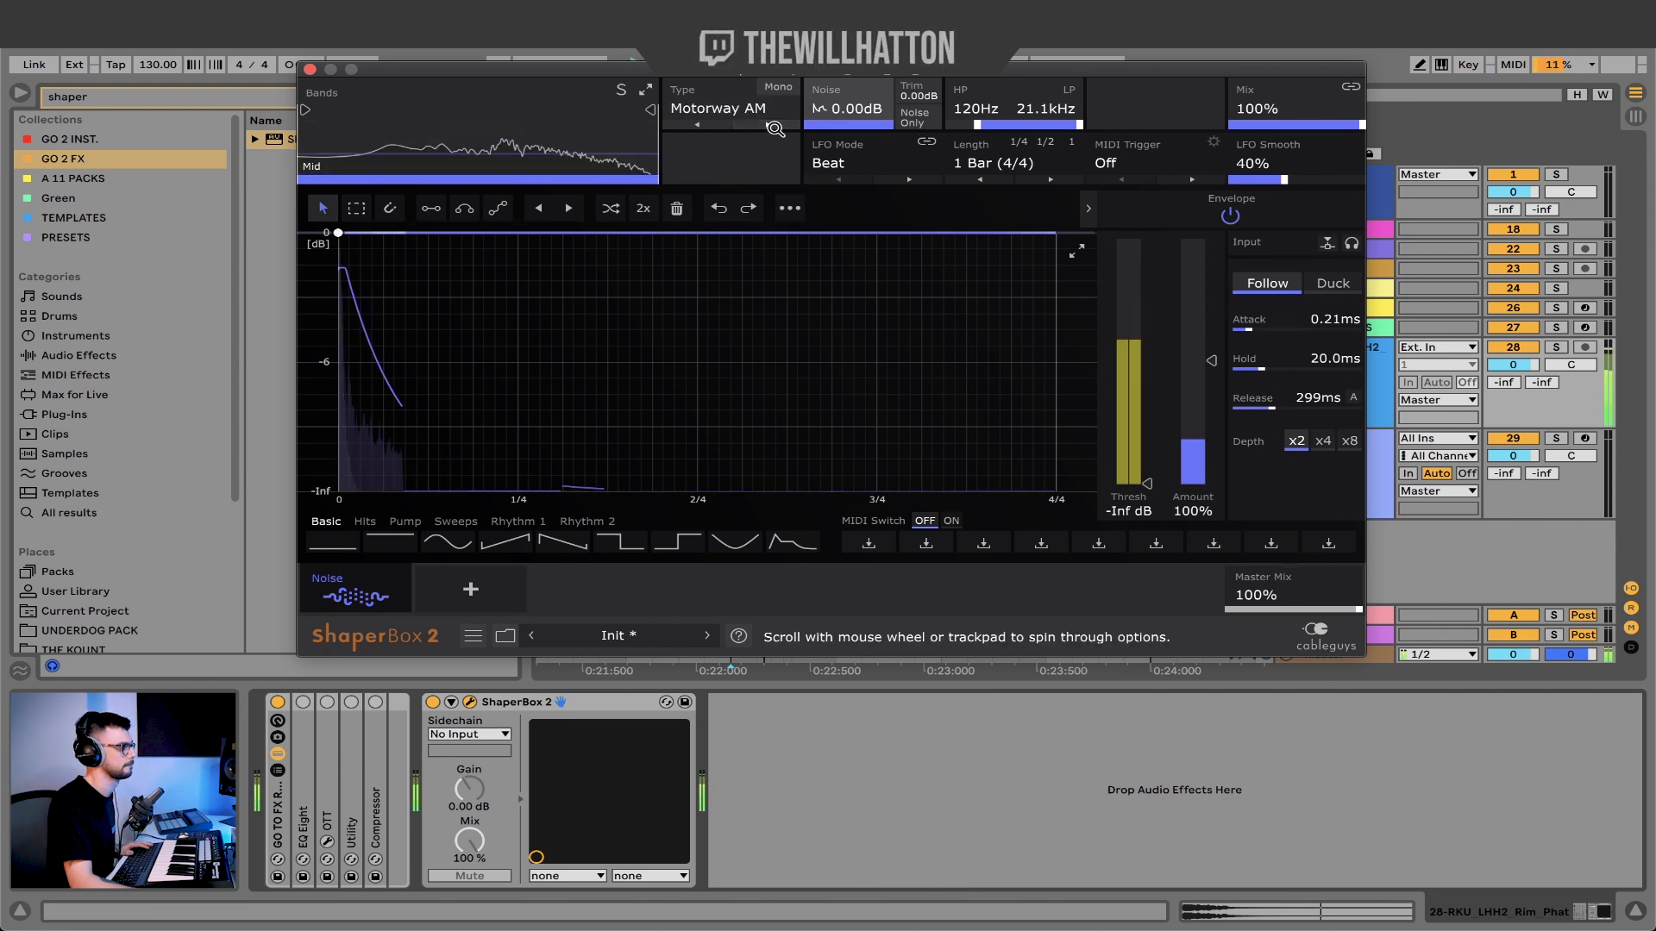
{"action": "left_click", "coordinate": [776, 124]}
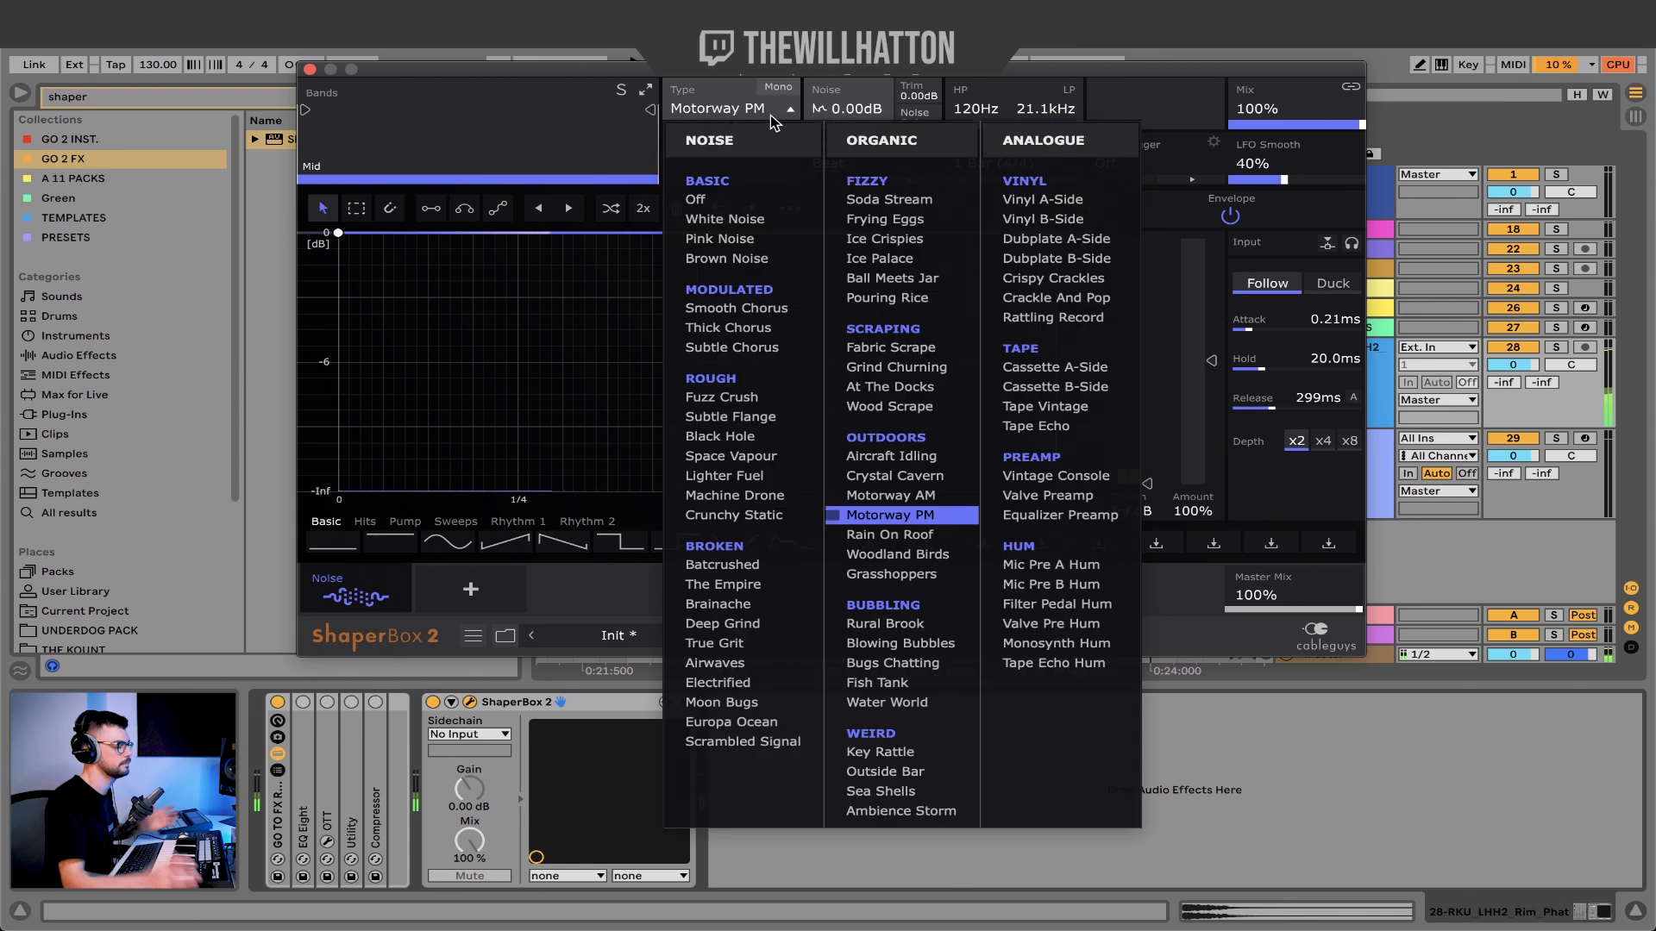
{"action": "left_click", "coordinate": [927, 653]}
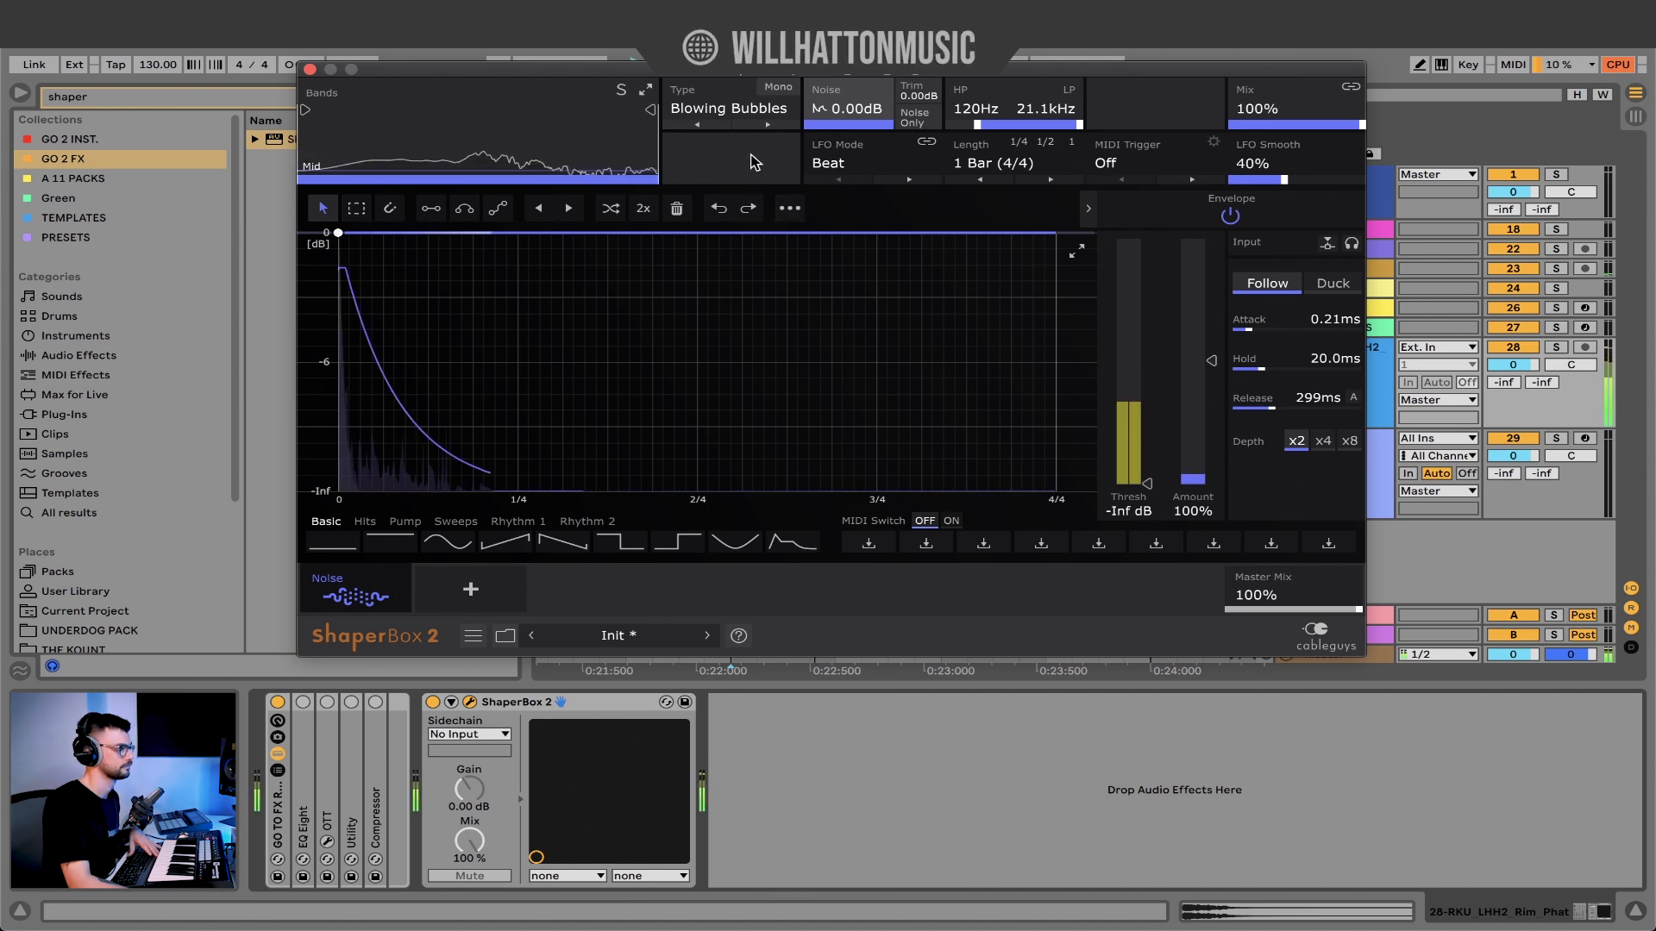
{"action": "left_click", "coordinate": [765, 126]}
{"action": "left_click", "coordinate": [764, 126]}
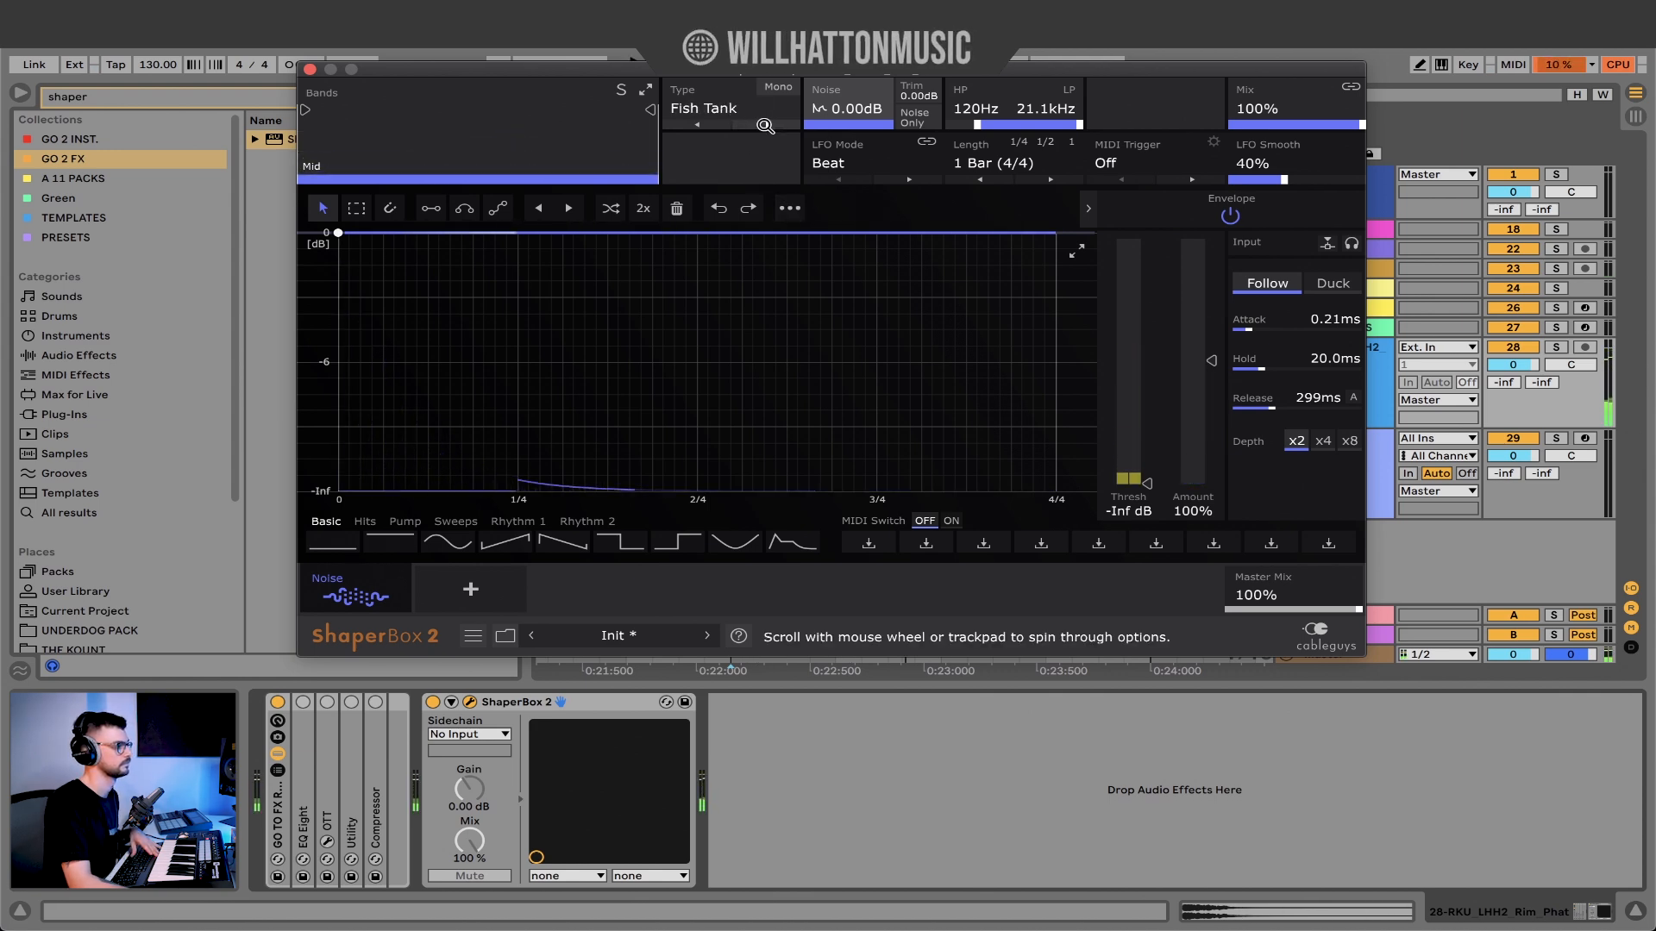
{"action": "left_click", "coordinate": [920, 121]}
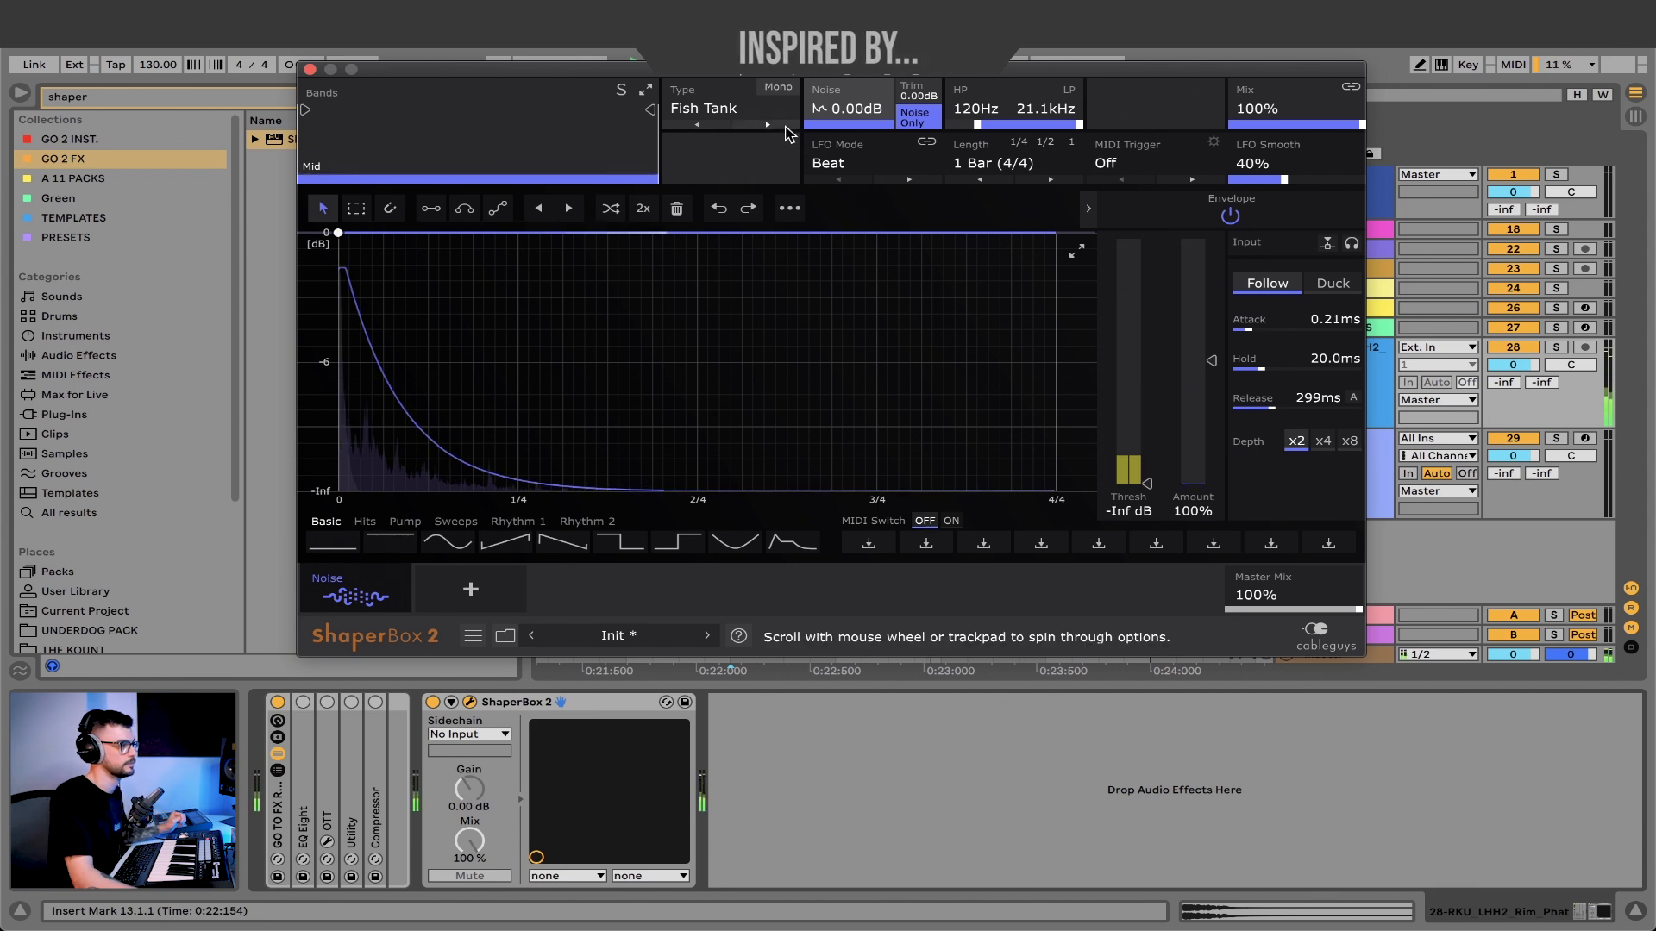
{"action": "scroll", "coordinate": [786, 130], "scroll_direction": "down", "scroll_amount": 1}
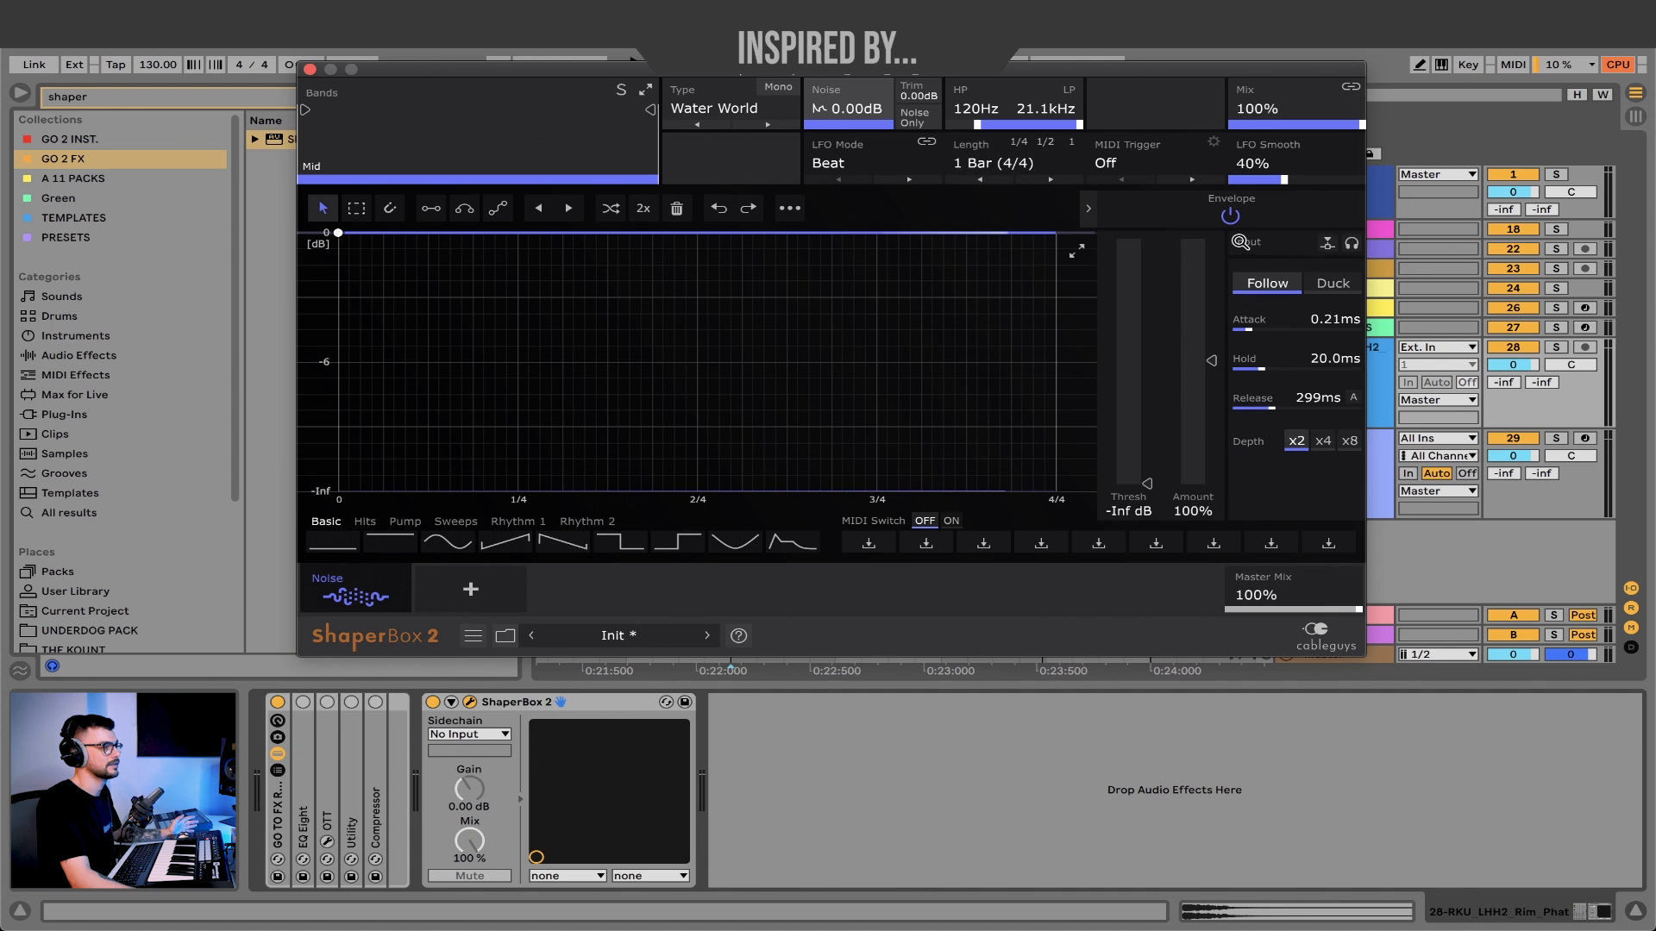
Switch the noise envelope to Duck mode and adjust its attack and release
{"action": "left_click", "coordinate": [1333, 284]}
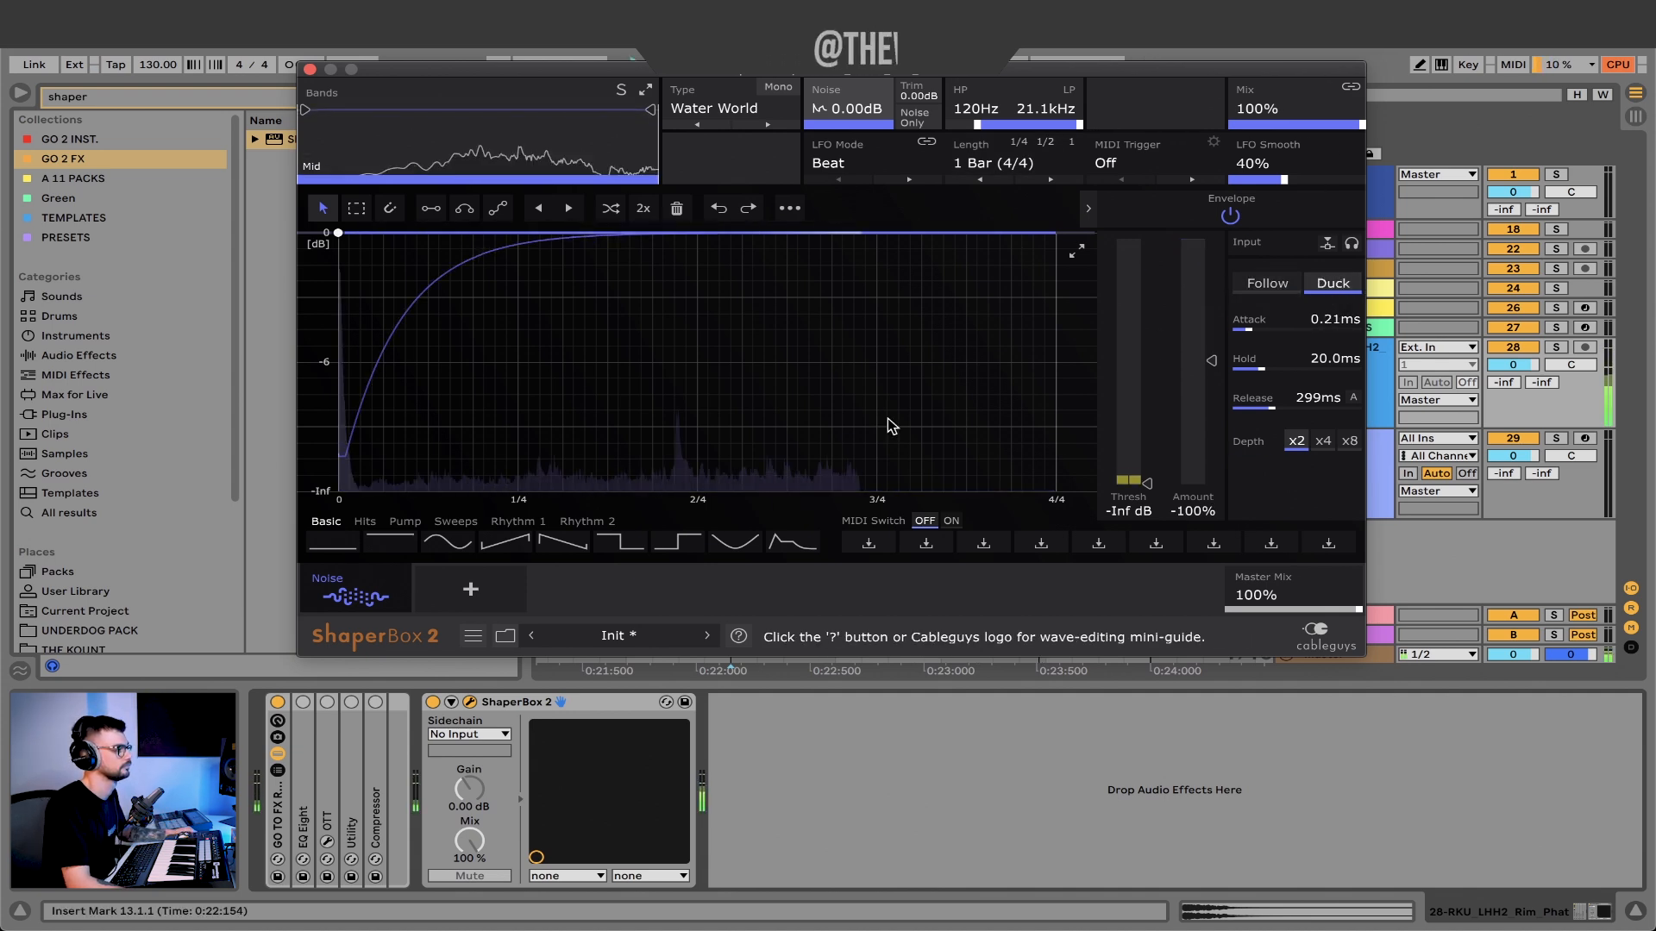
{"action": "left_click_drag", "start_coordinate": [1248, 328], "coordinate": [1233, 328]}
{"action": "left_click_drag", "start_coordinate": [1273, 408], "coordinate": [1303, 409]}
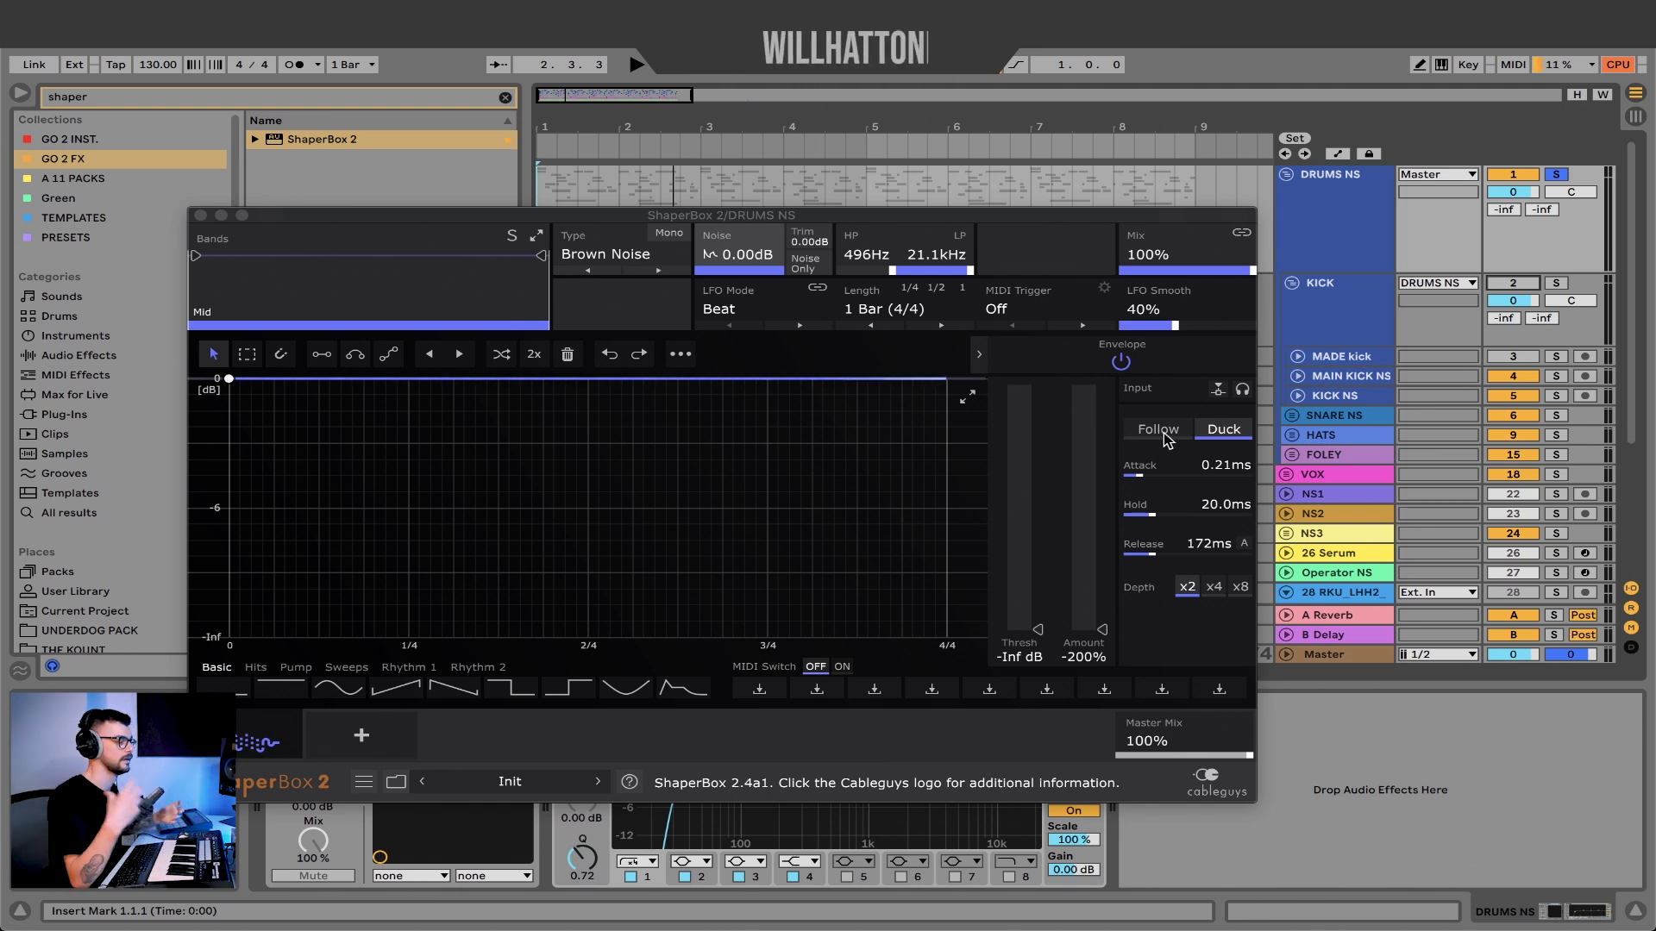
Play the drums with the ducked brown noise, reactivate the KICK group and adjust the noise's high-pass filter
{"action": "key", "text": "space"}
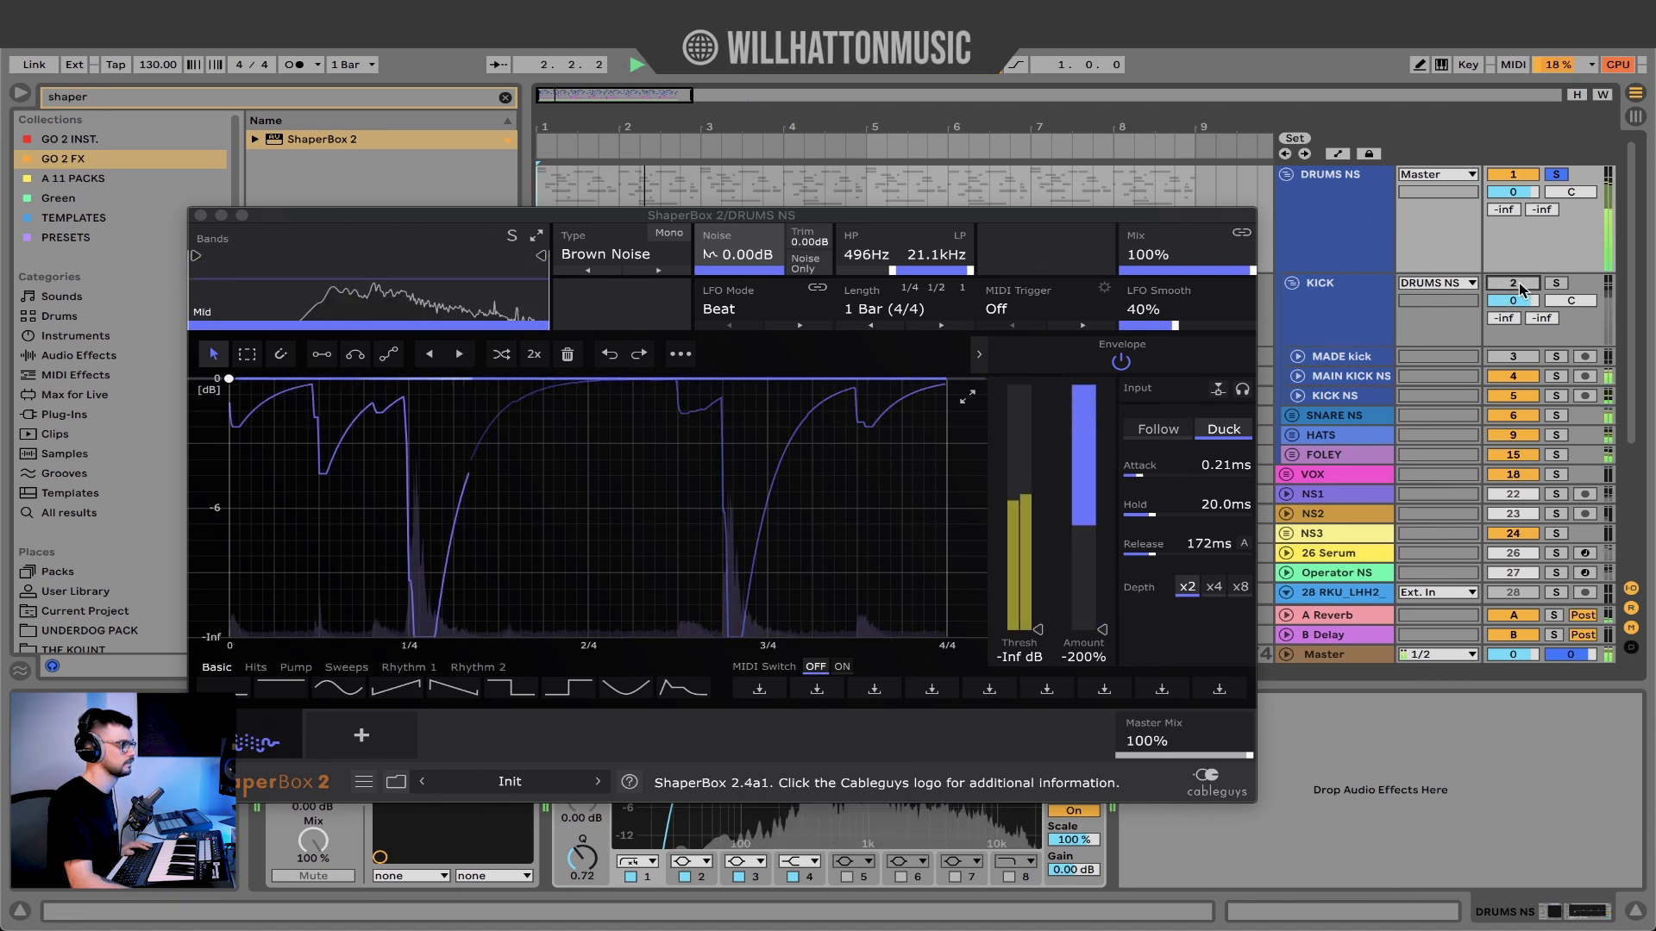
{"action": "left_click", "coordinate": [1522, 289]}
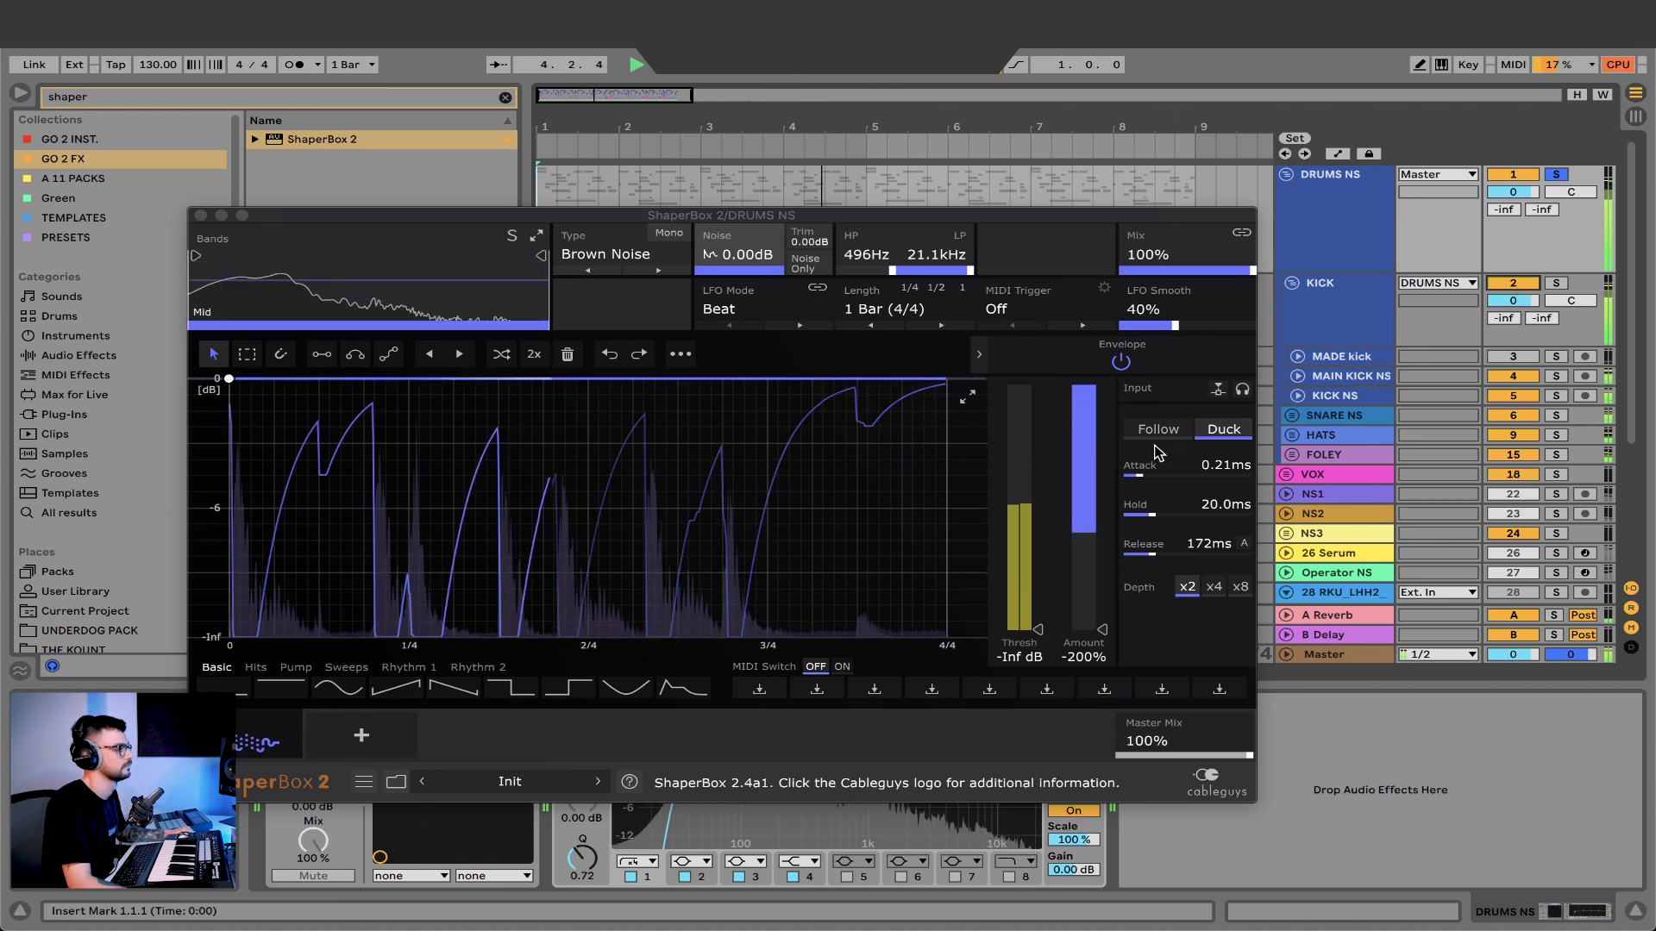
{"action": "left_click_drag", "start_coordinate": [932, 270], "coordinate": [903, 270]}
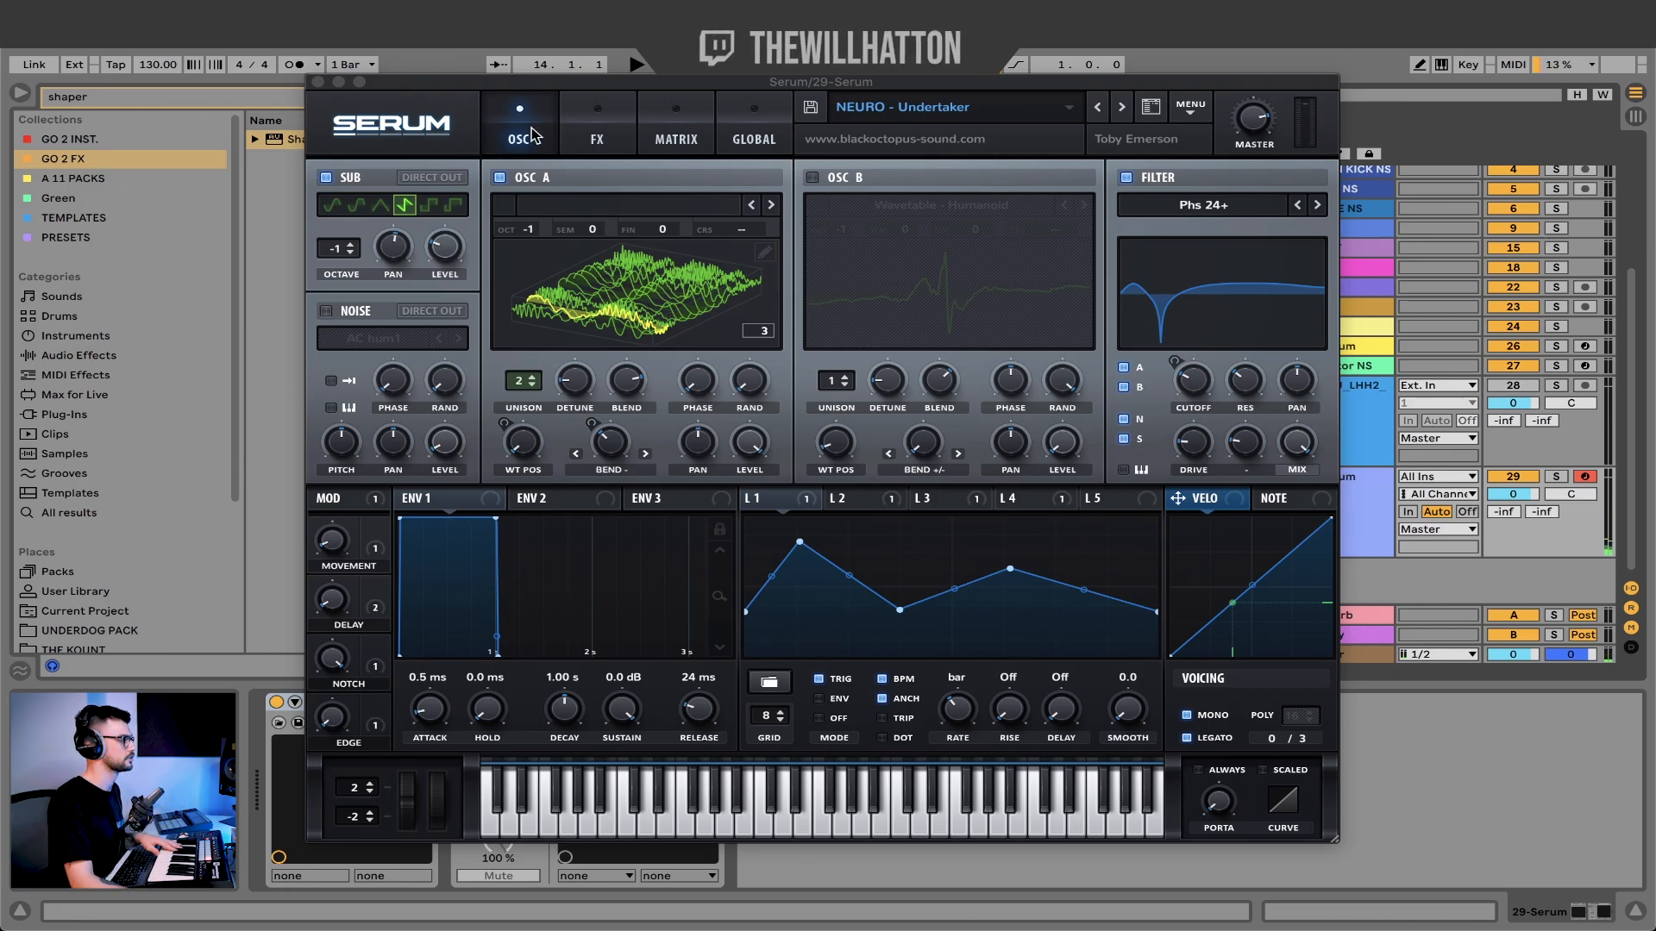
Close Serum, open ShaperBox 2 on the Serum track, browse the noise types while keeping Moon Bugs, and switch on Noise Only
{"action": "left_click", "coordinate": [318, 81]}
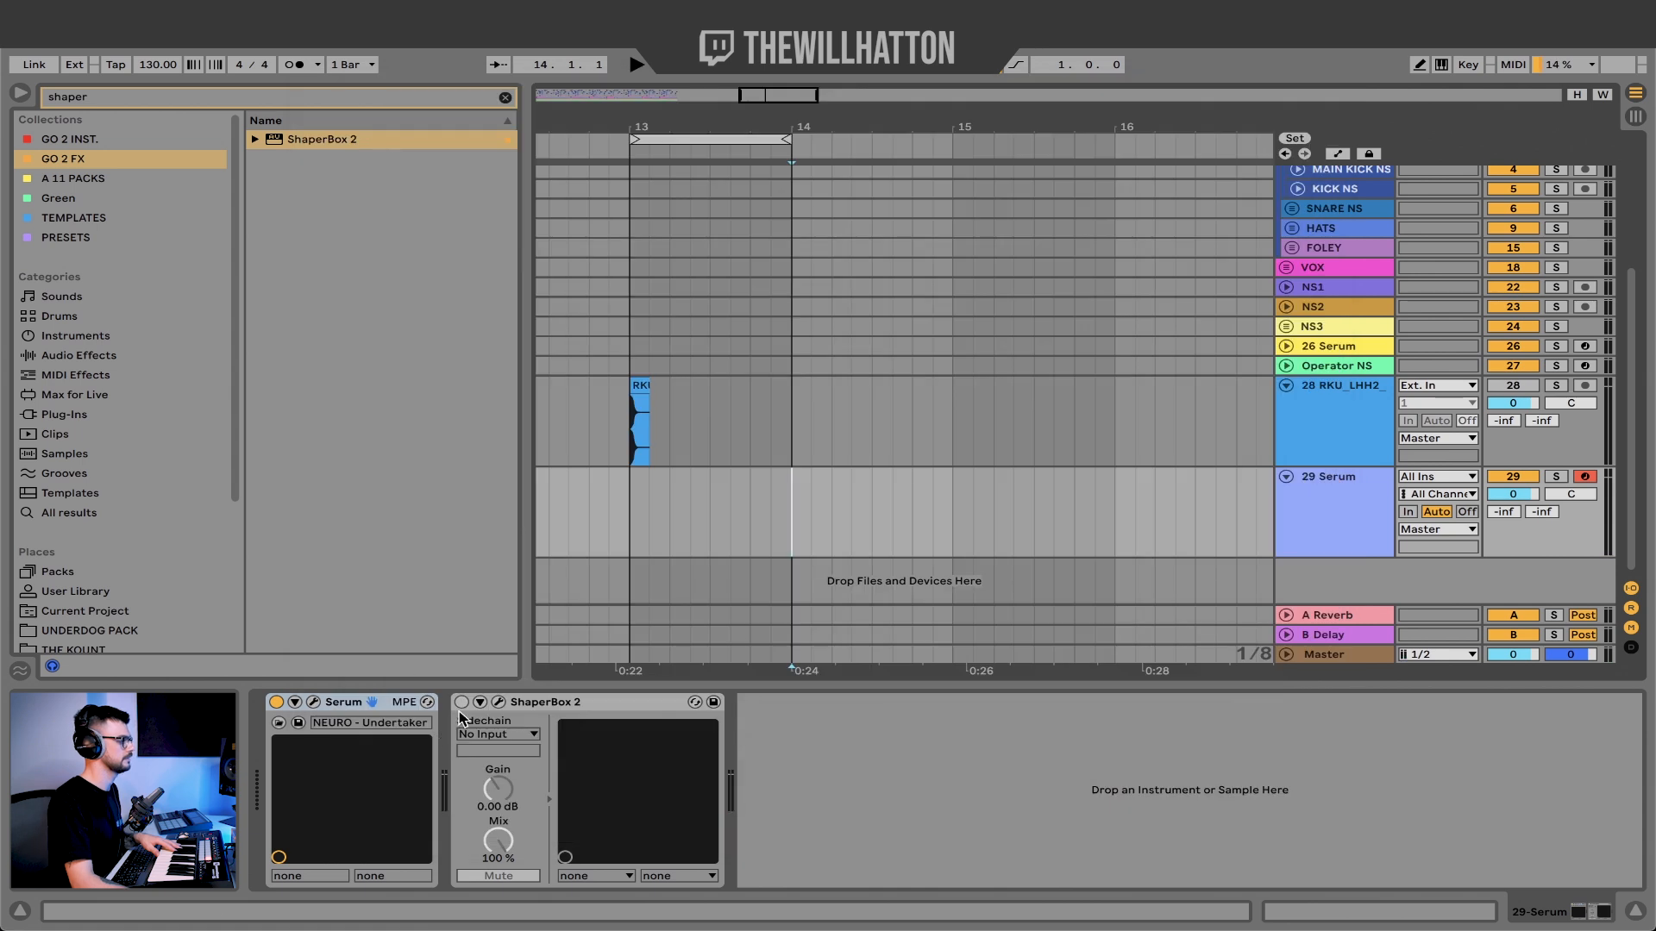
{"action": "left_click", "coordinate": [501, 703]}
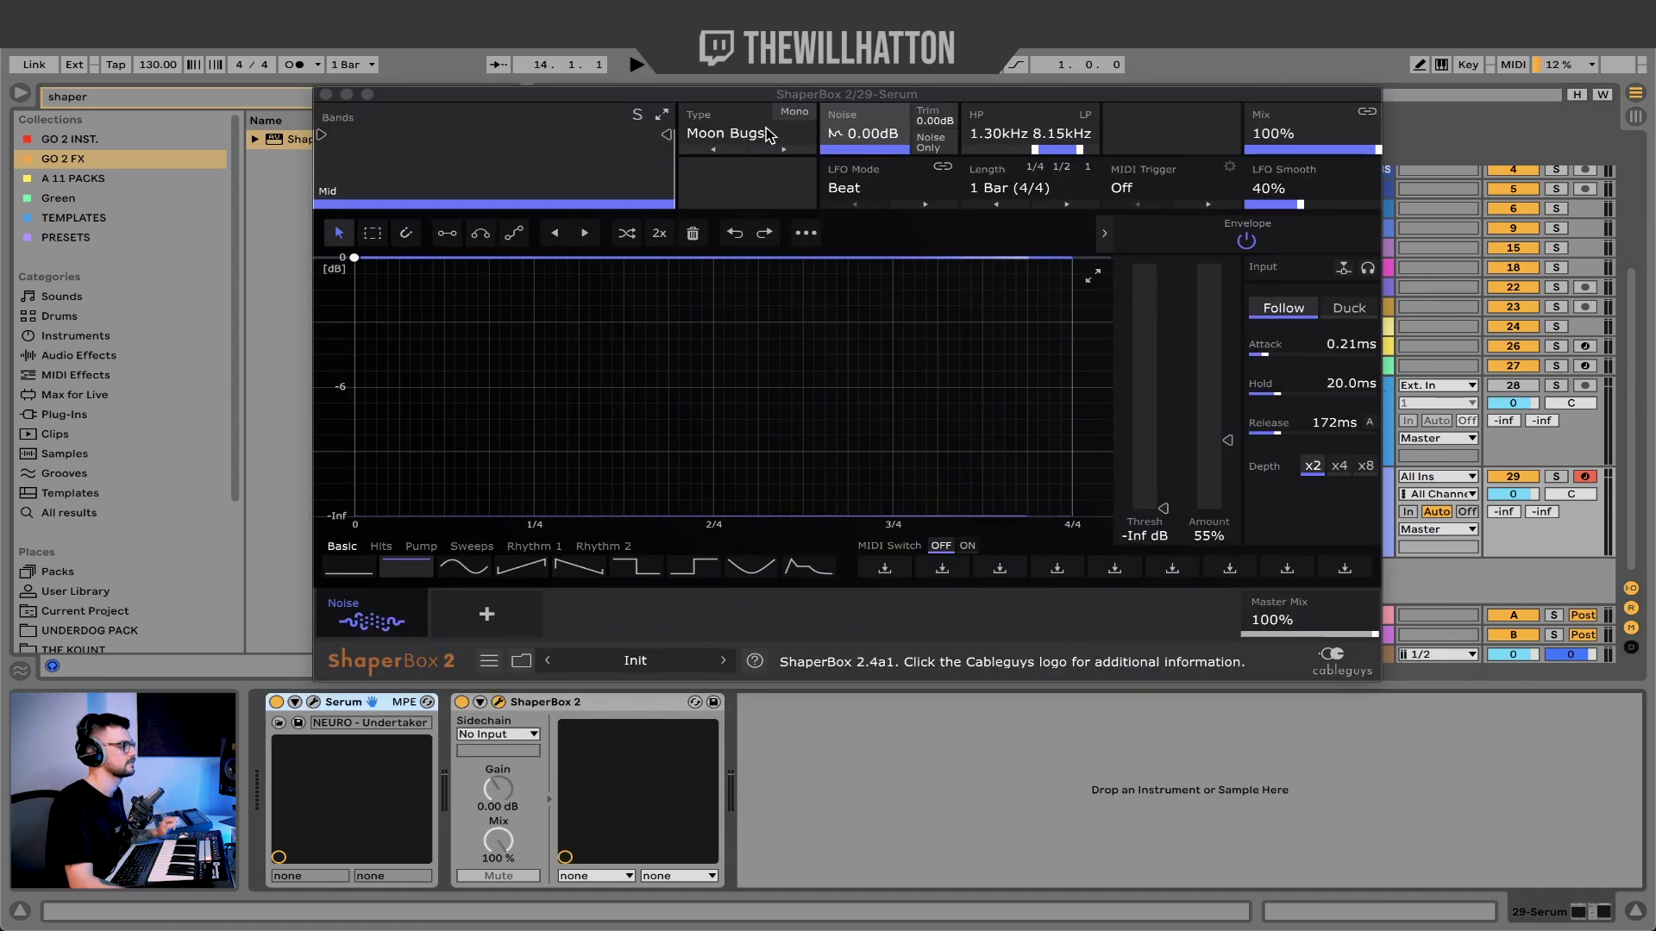
{"action": "left_click", "coordinate": [729, 133]}
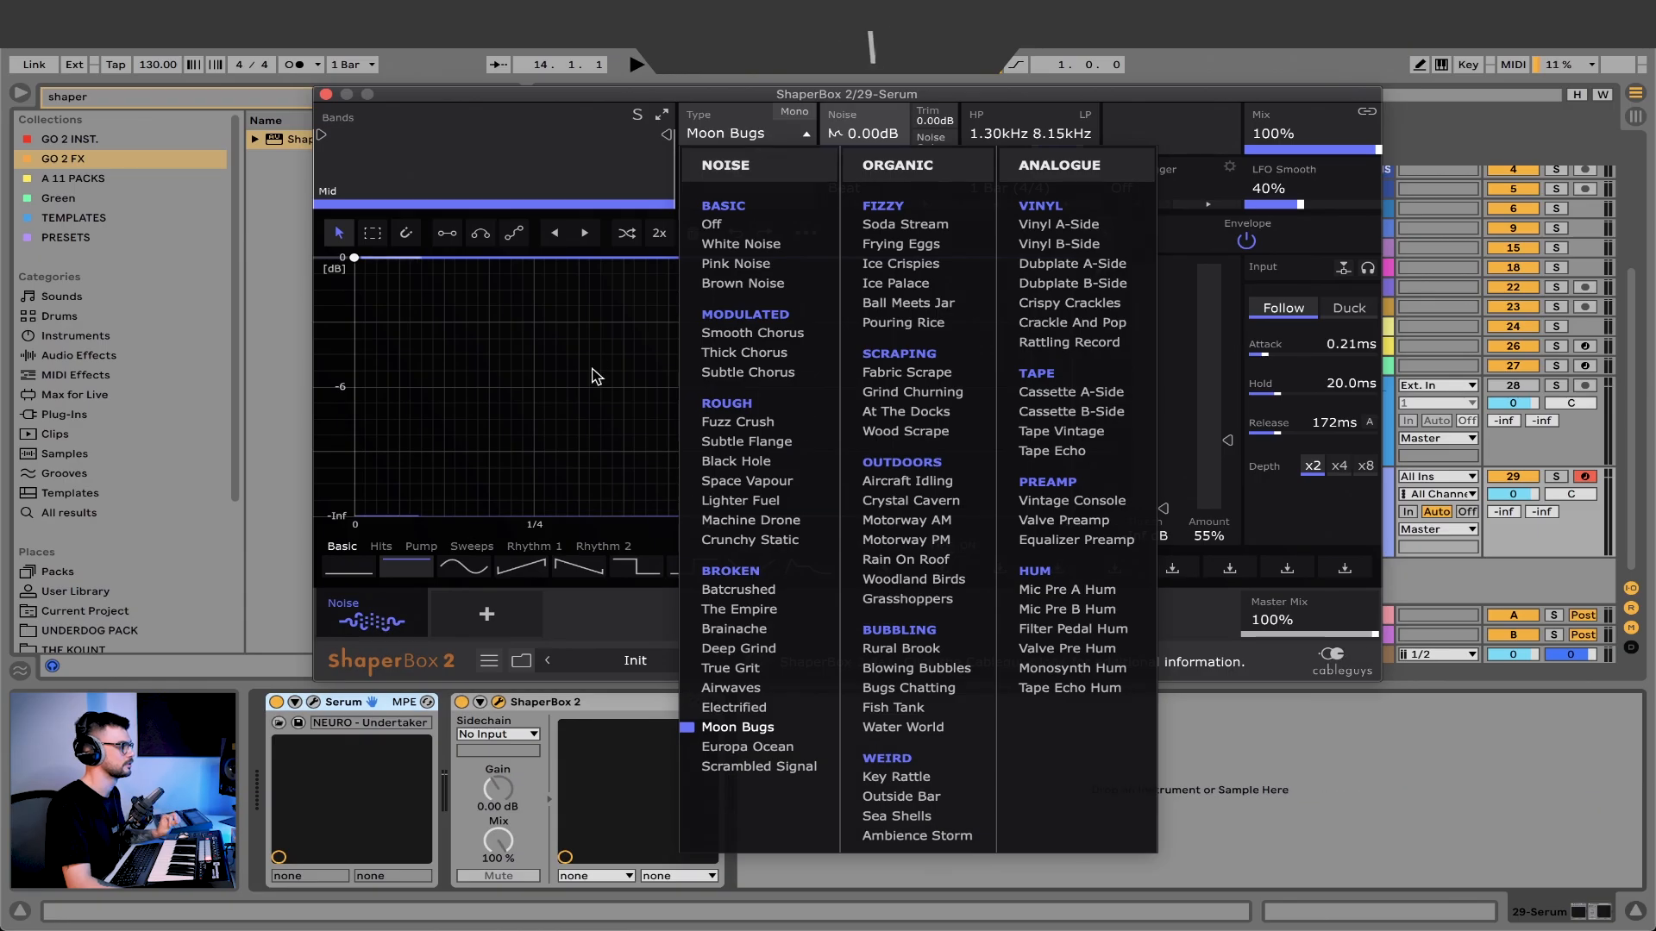
{"action": "left_click", "coordinate": [361, 0]}
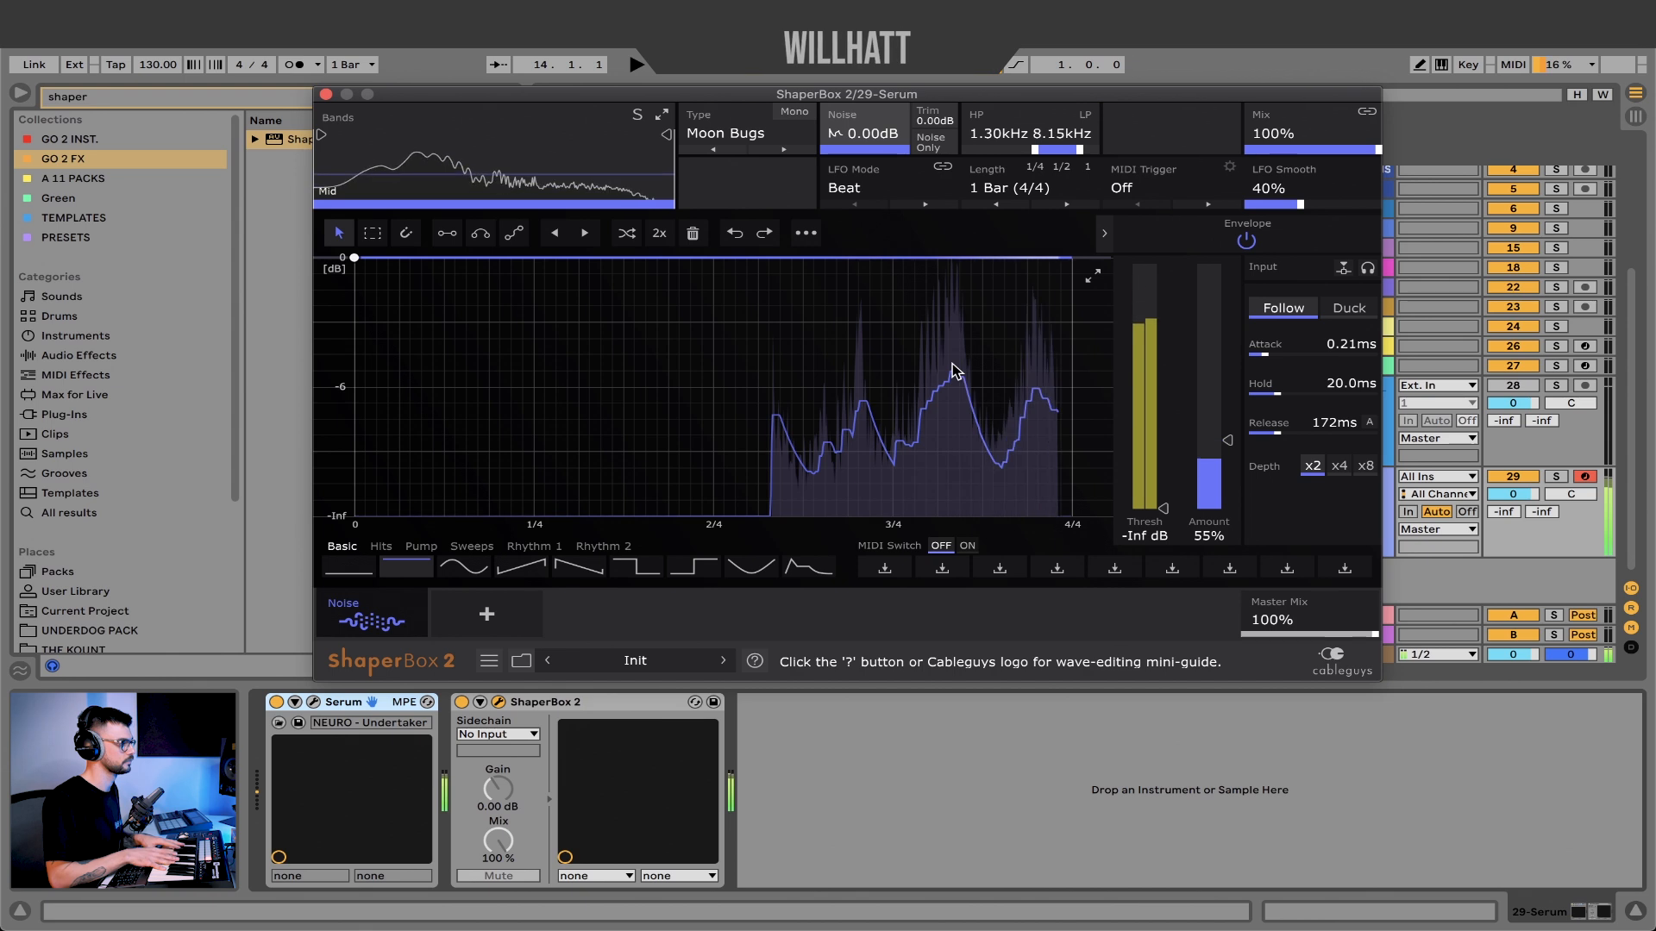
{"action": "left_click", "coordinate": [931, 143]}
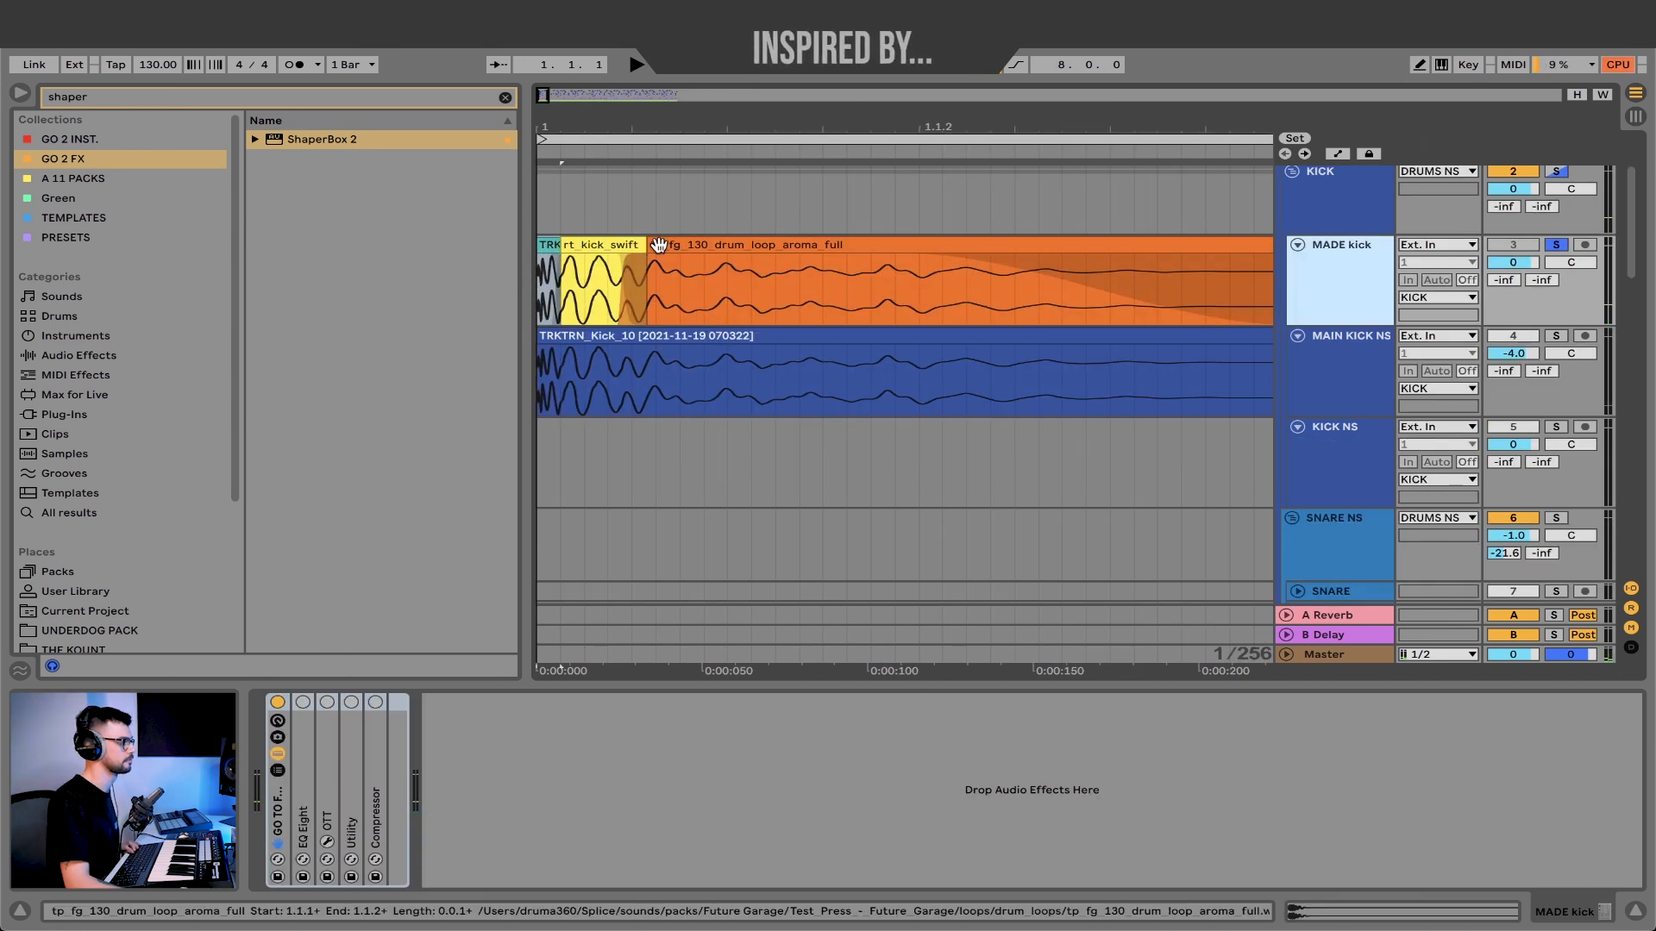
Examine the layered clips on the MADE kick track and the consolidated TRKTRN_Kick_10 clip on MAIN KICK NS
{"action": "left_click", "coordinate": [608, 244]}
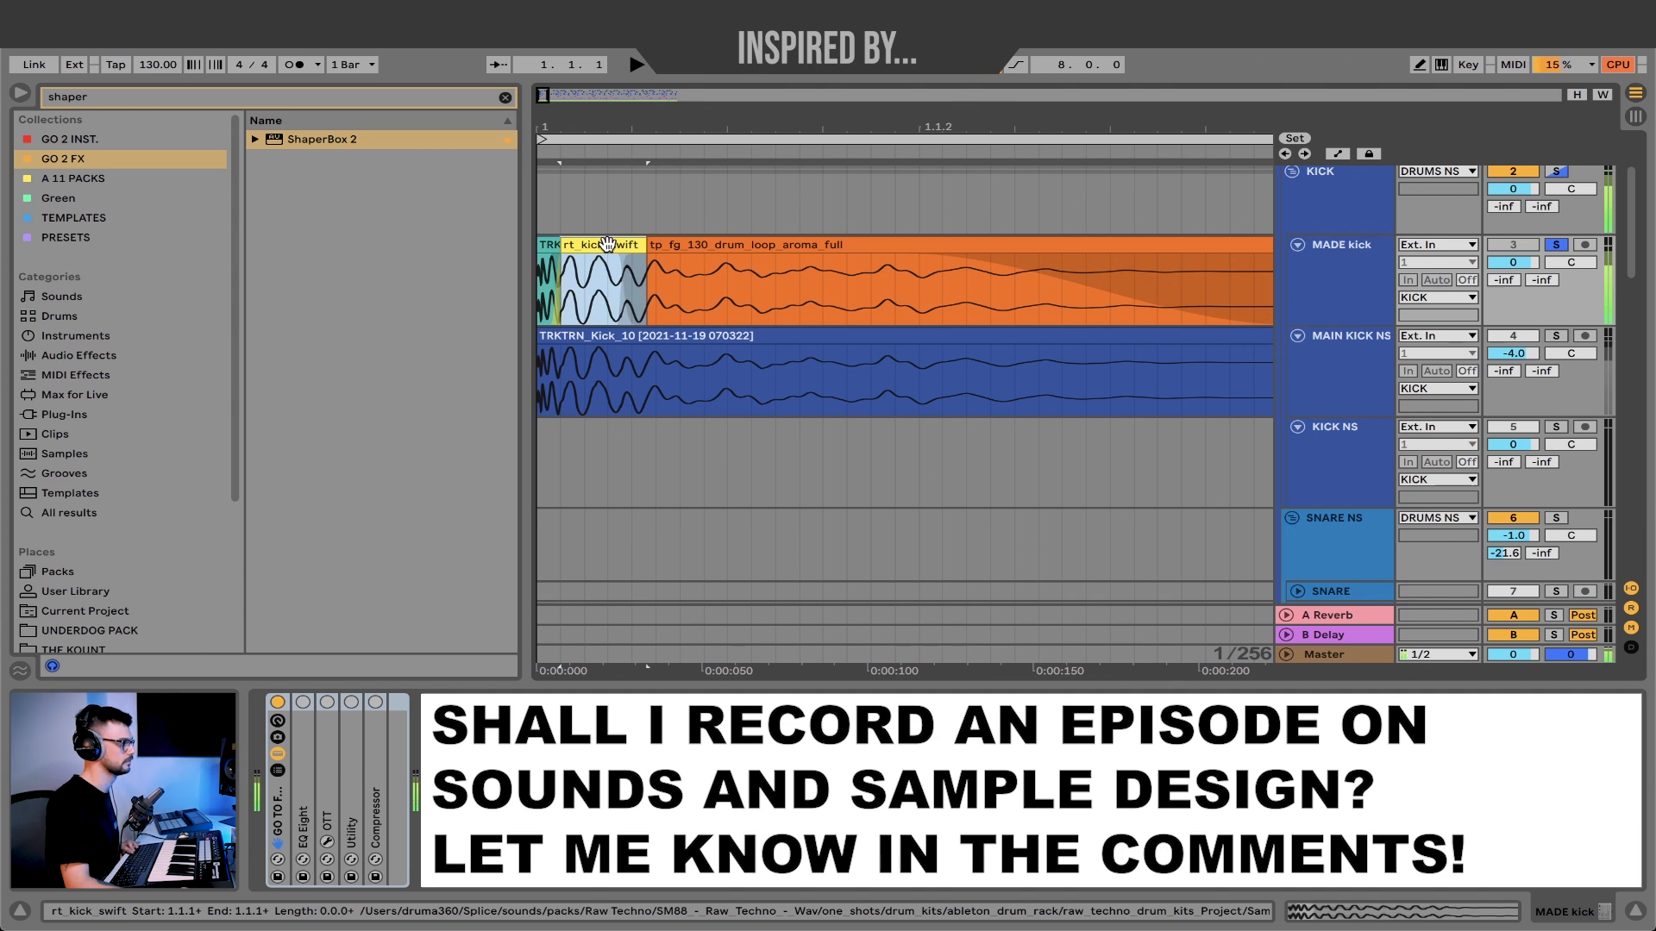
{"action": "left_click", "coordinate": [703, 250]}
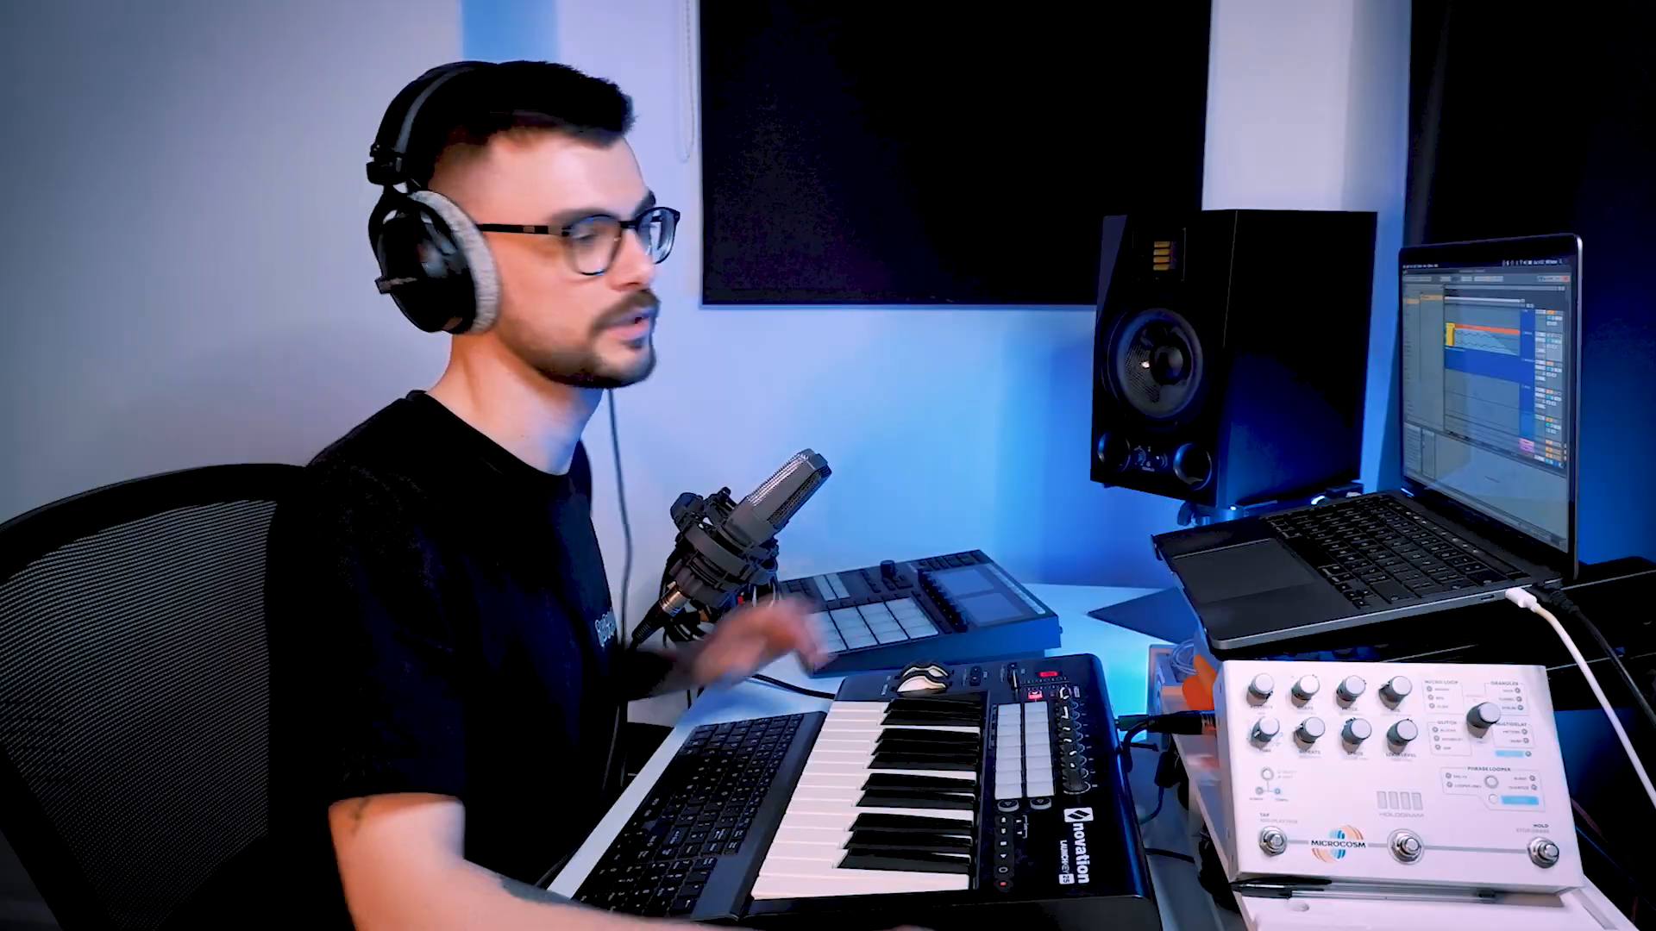
{"action": "left_click", "coordinate": [729, 336]}
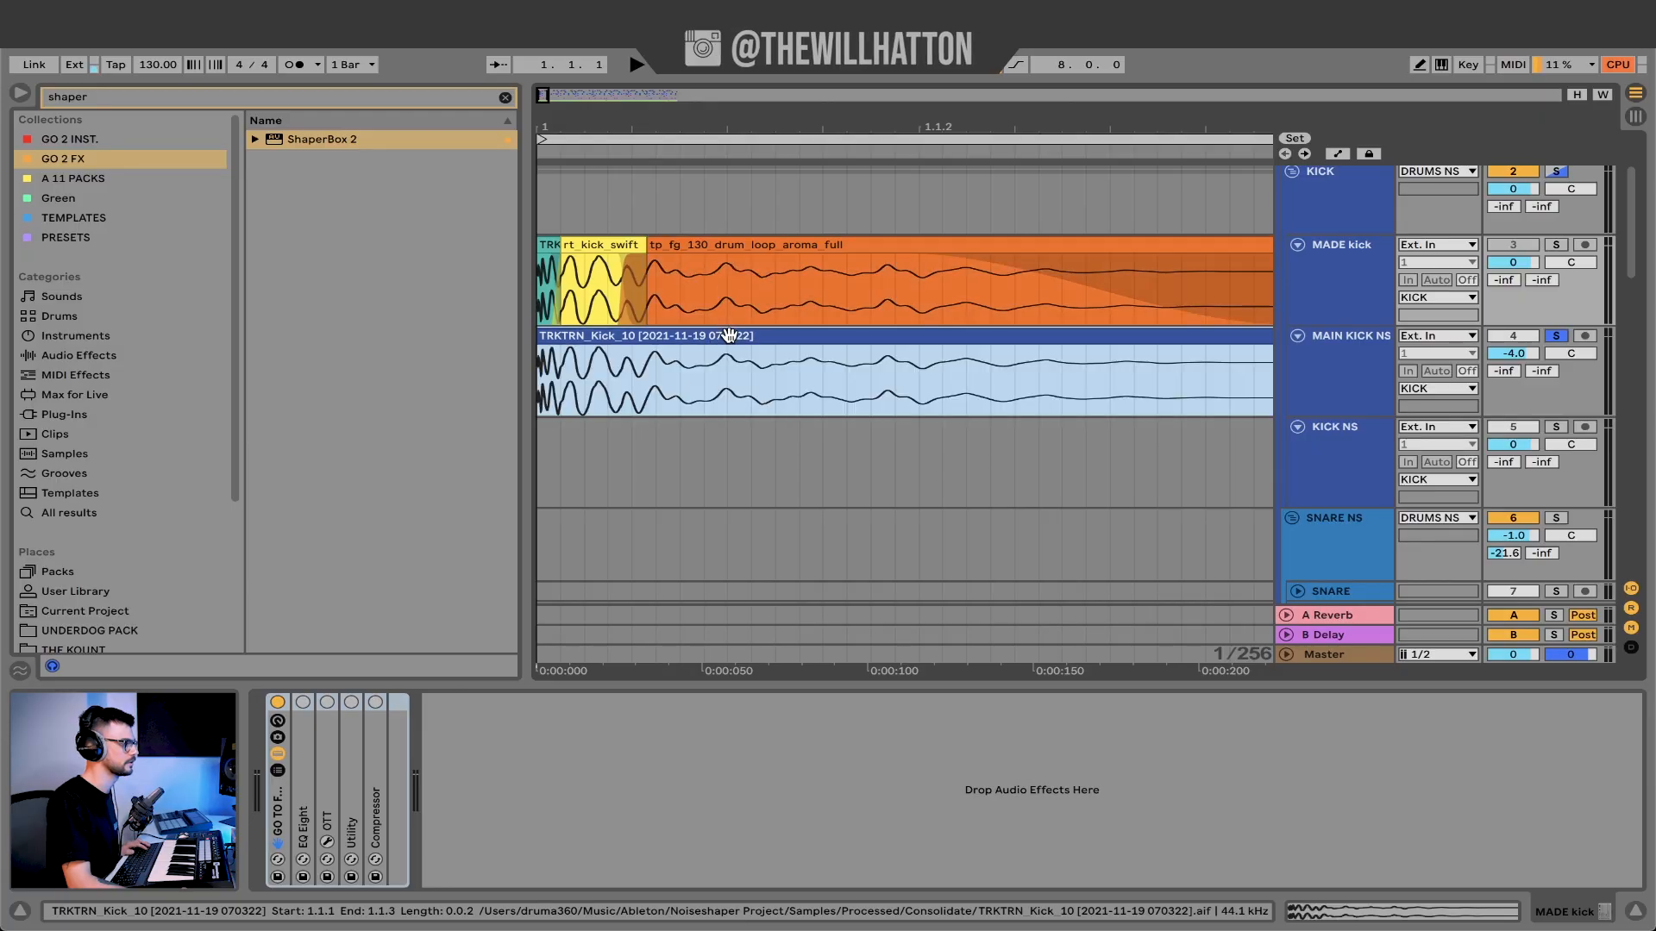
Listen to the main kick through the drum group's ShaperBox 2 brown noise, and close the plugin window
{"action": "scroll", "coordinate": [1084, 354], "scroll_direction": "down", "scroll_amount": 2}
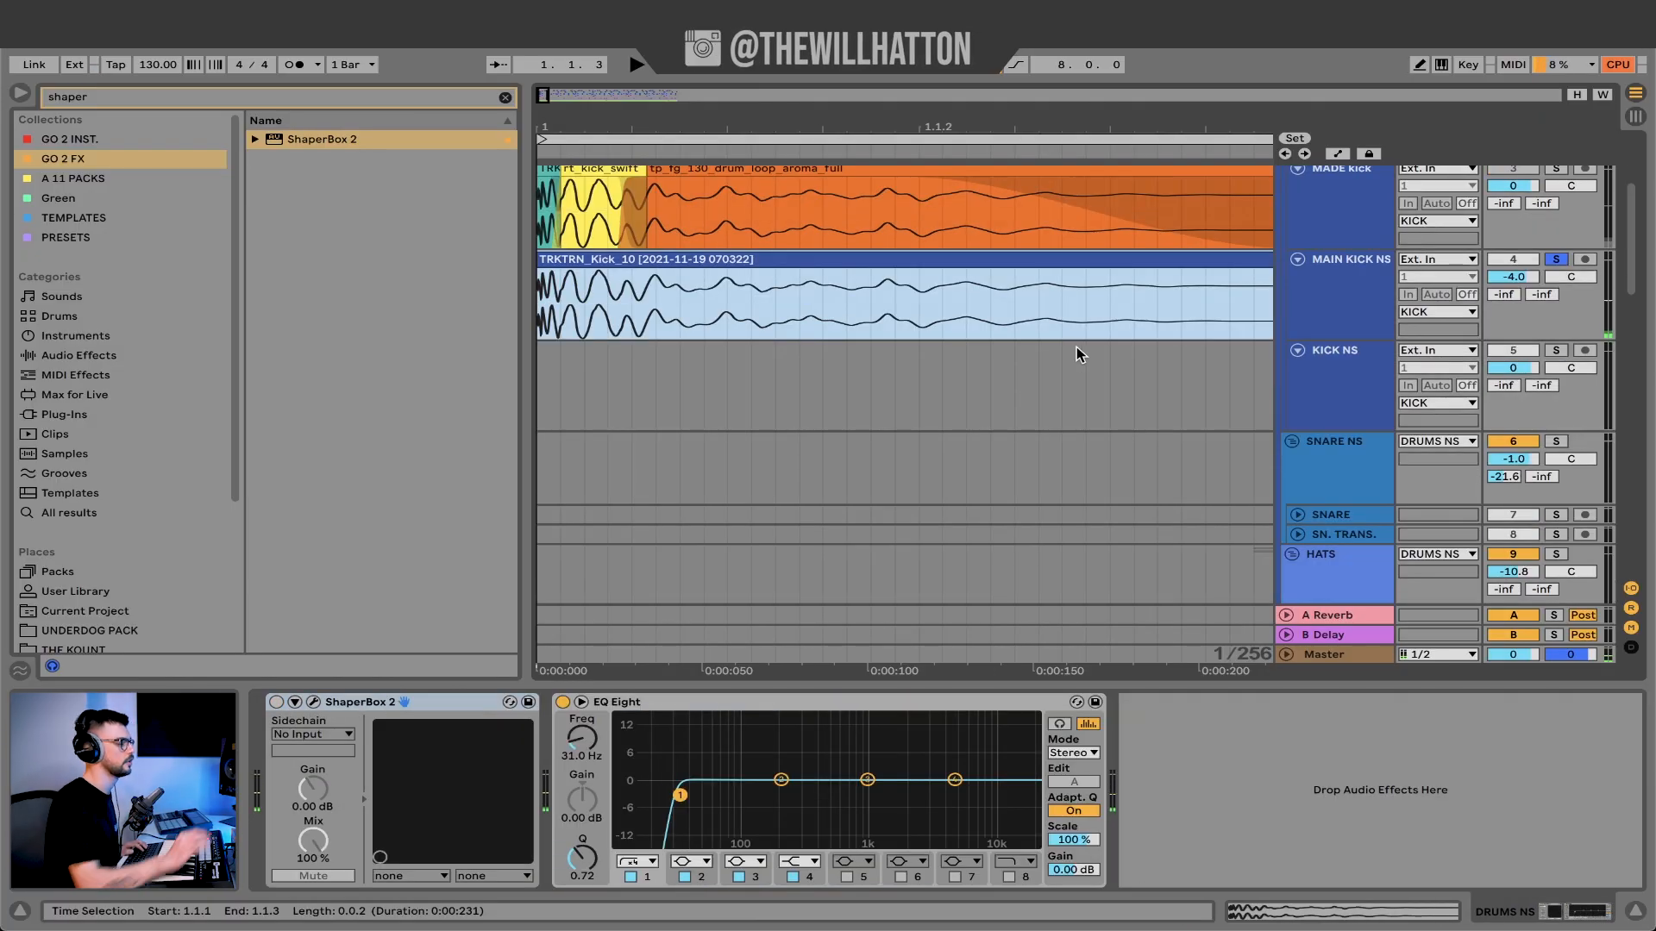
{"action": "key", "text": "minus"}
{"action": "key", "text": "space"}
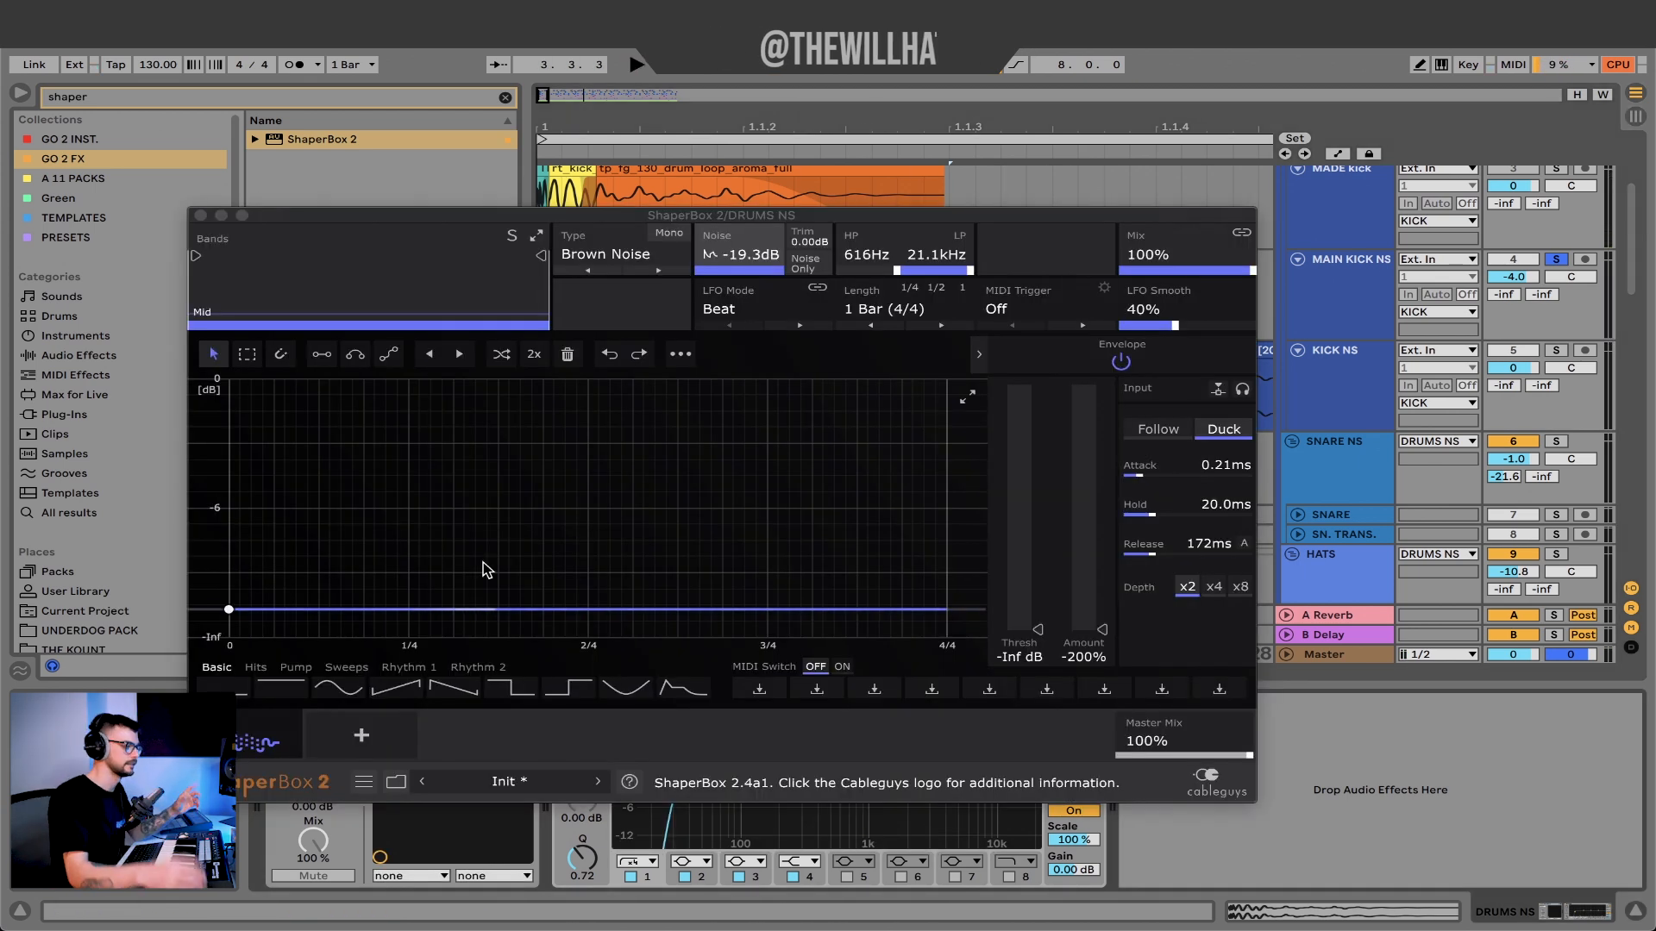
{"action": "key", "text": "space"}
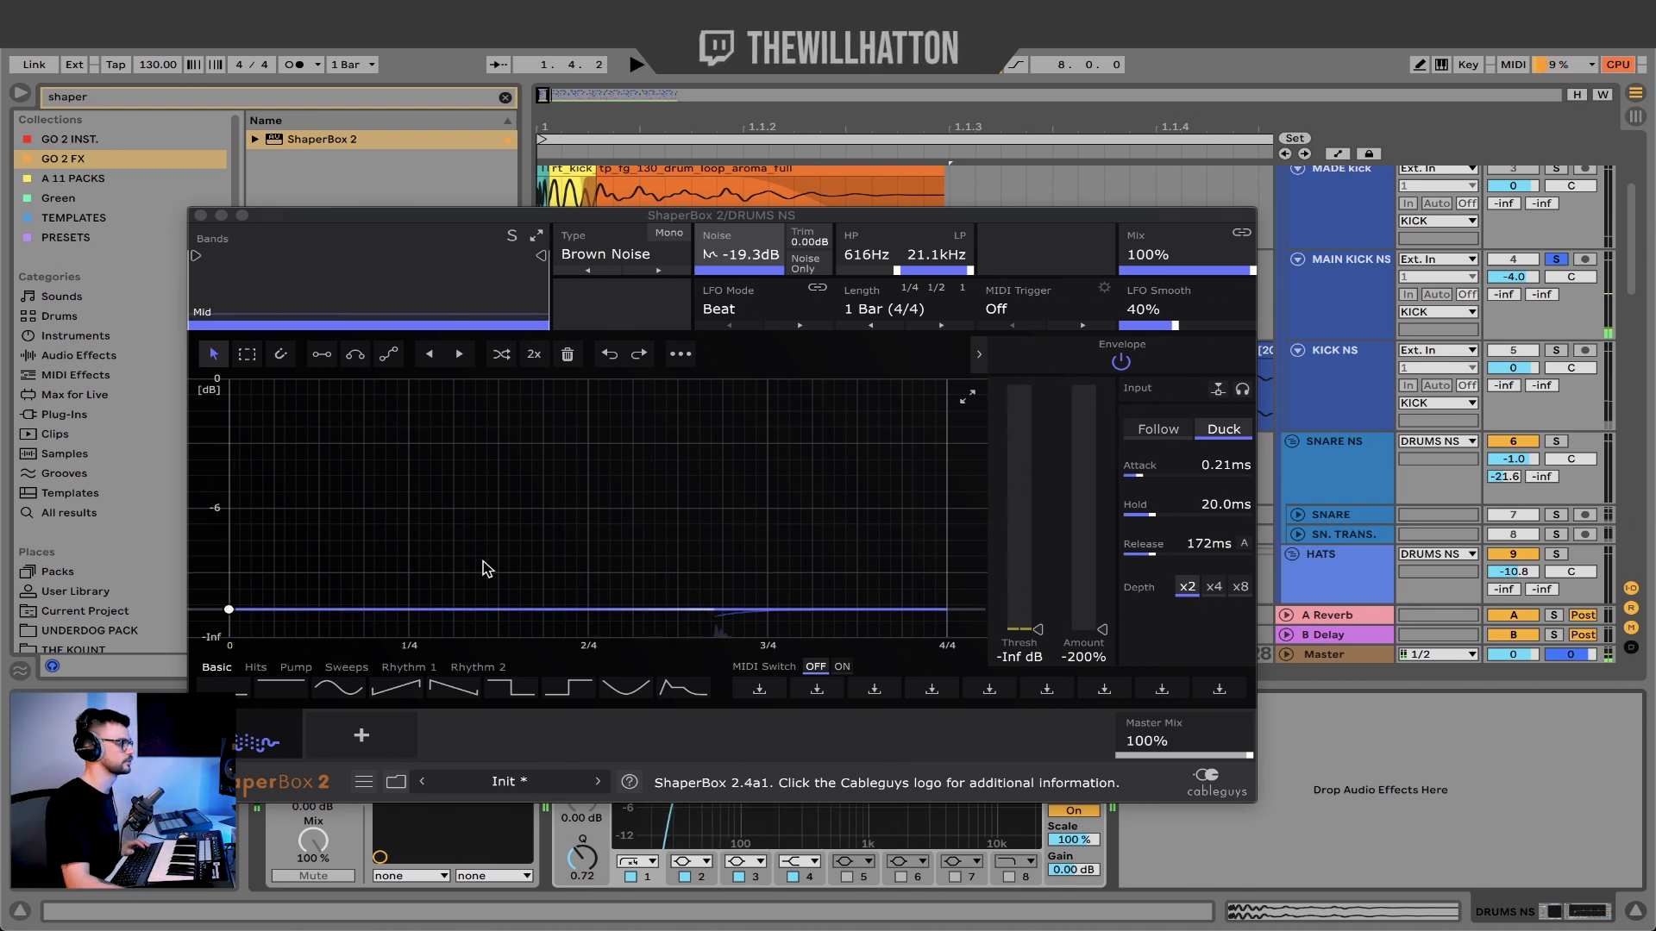
{"action": "left_click", "coordinate": [199, 216]}
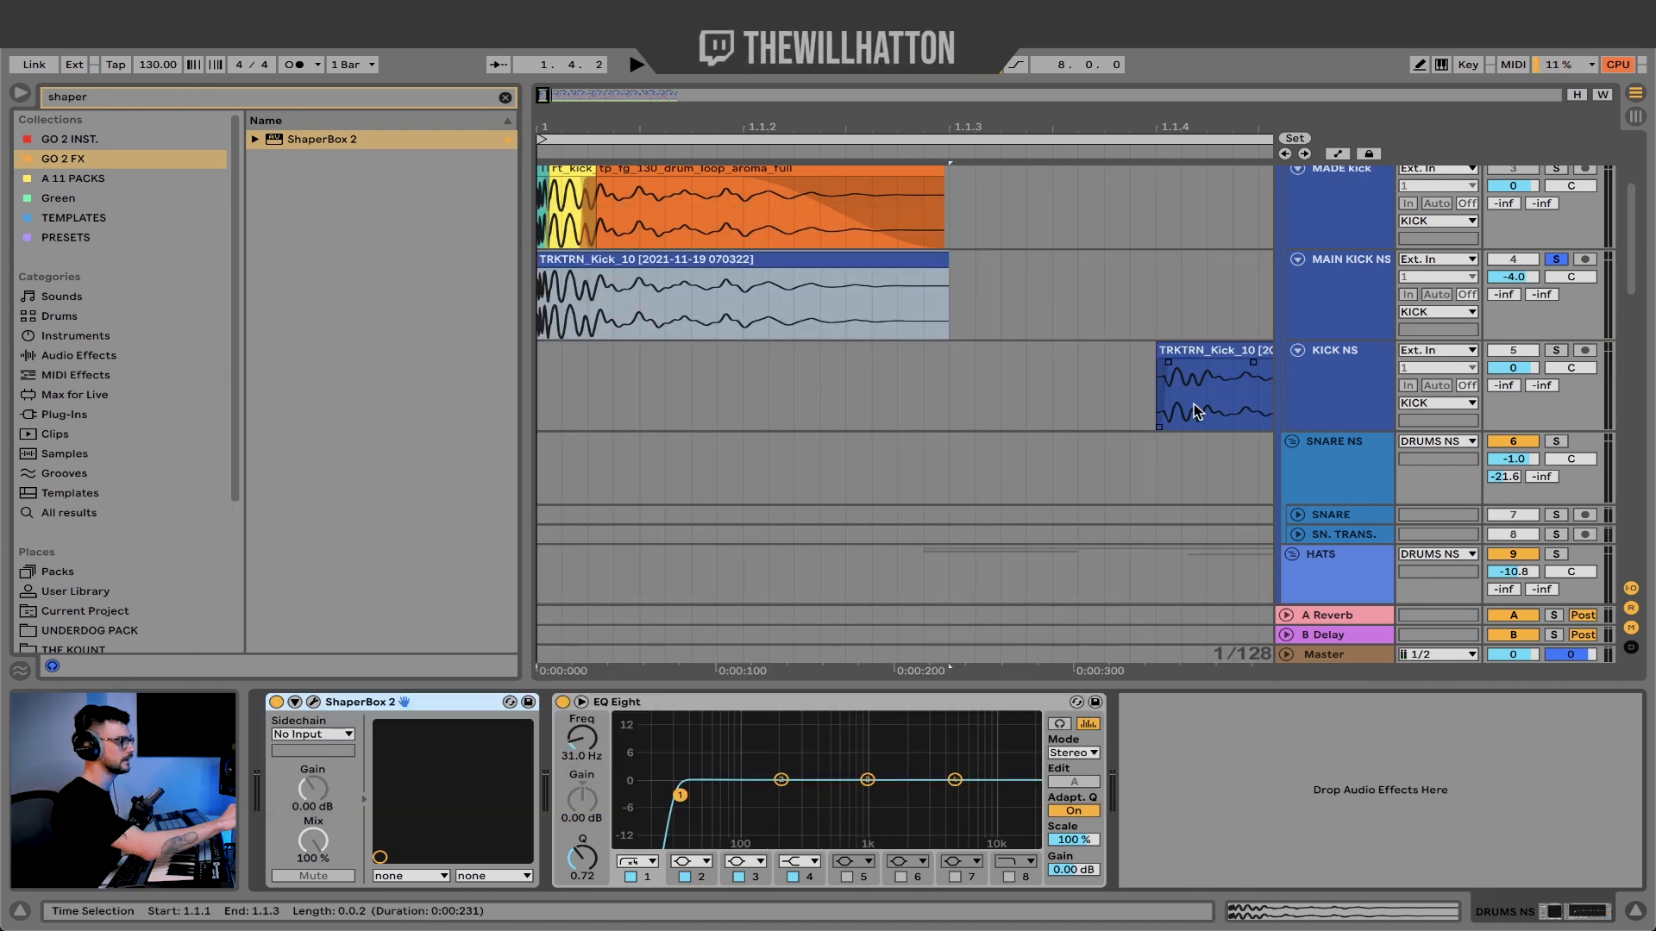
Inspect the ShaperBox 2 noise settings on the KICK NS track and close the plugin window
{"action": "key", "text": "minus"}
{"action": "left_click", "coordinate": [1373, 402]}
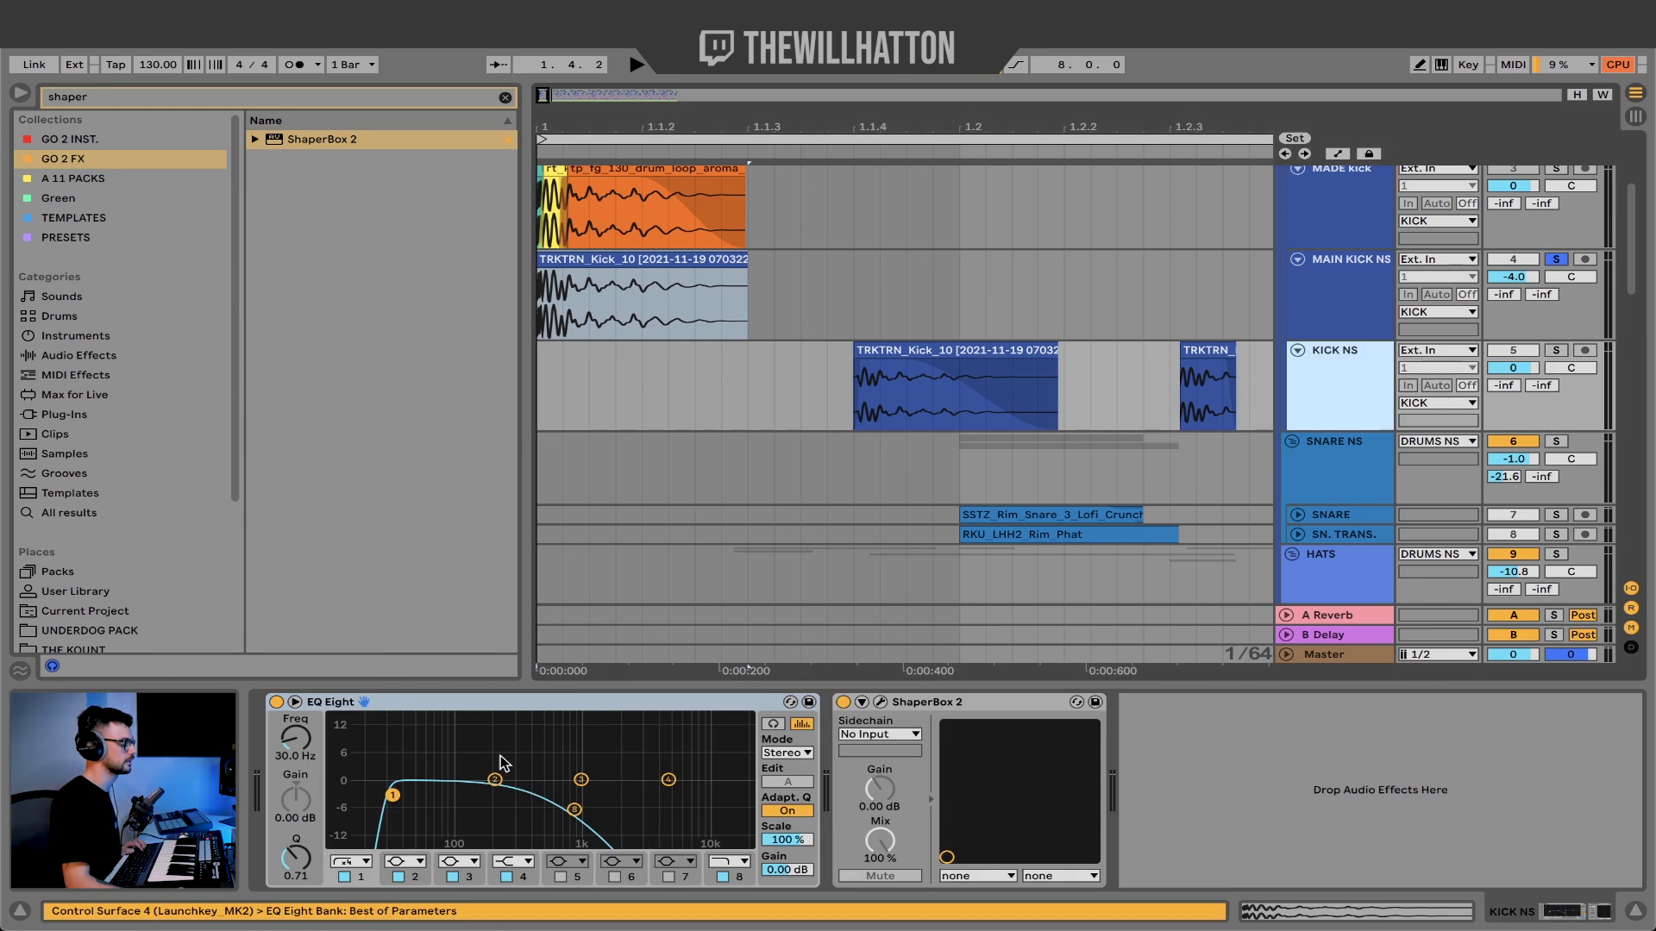
{"action": "left_click", "coordinate": [880, 702]}
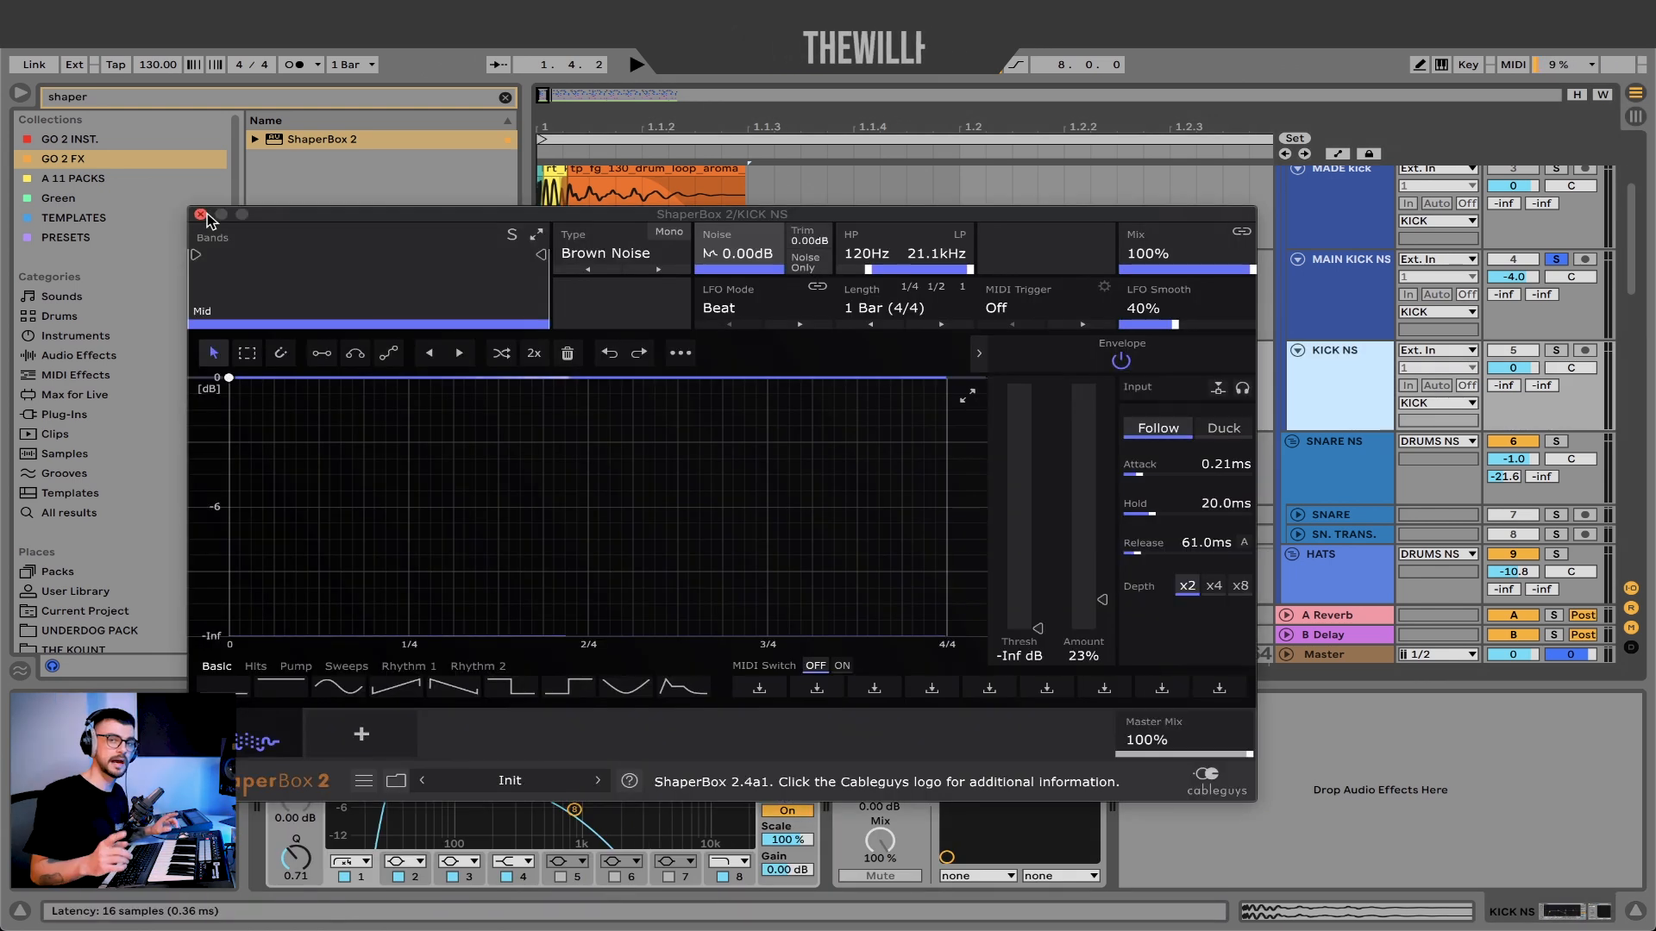
{"action": "left_click", "coordinate": [200, 214]}
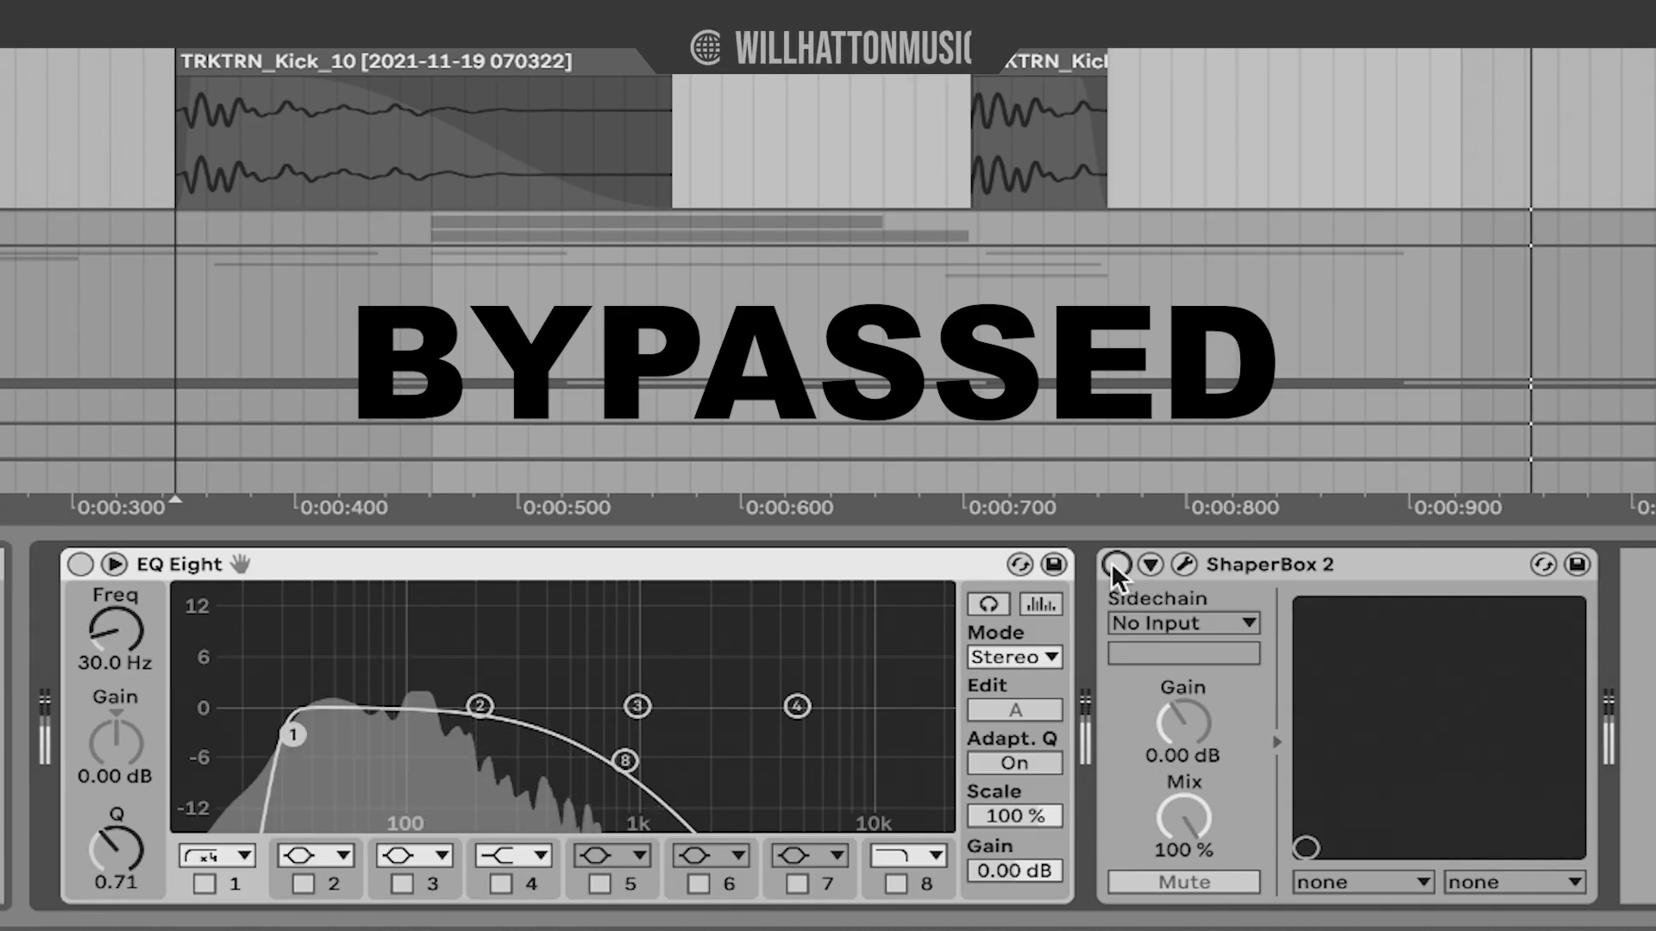
Listen to the kicks with ShaperBox 2 bypassed, moving from the MAIN KICK NS track to KICK NS
{"action": "left_click", "coordinate": [843, 702]}
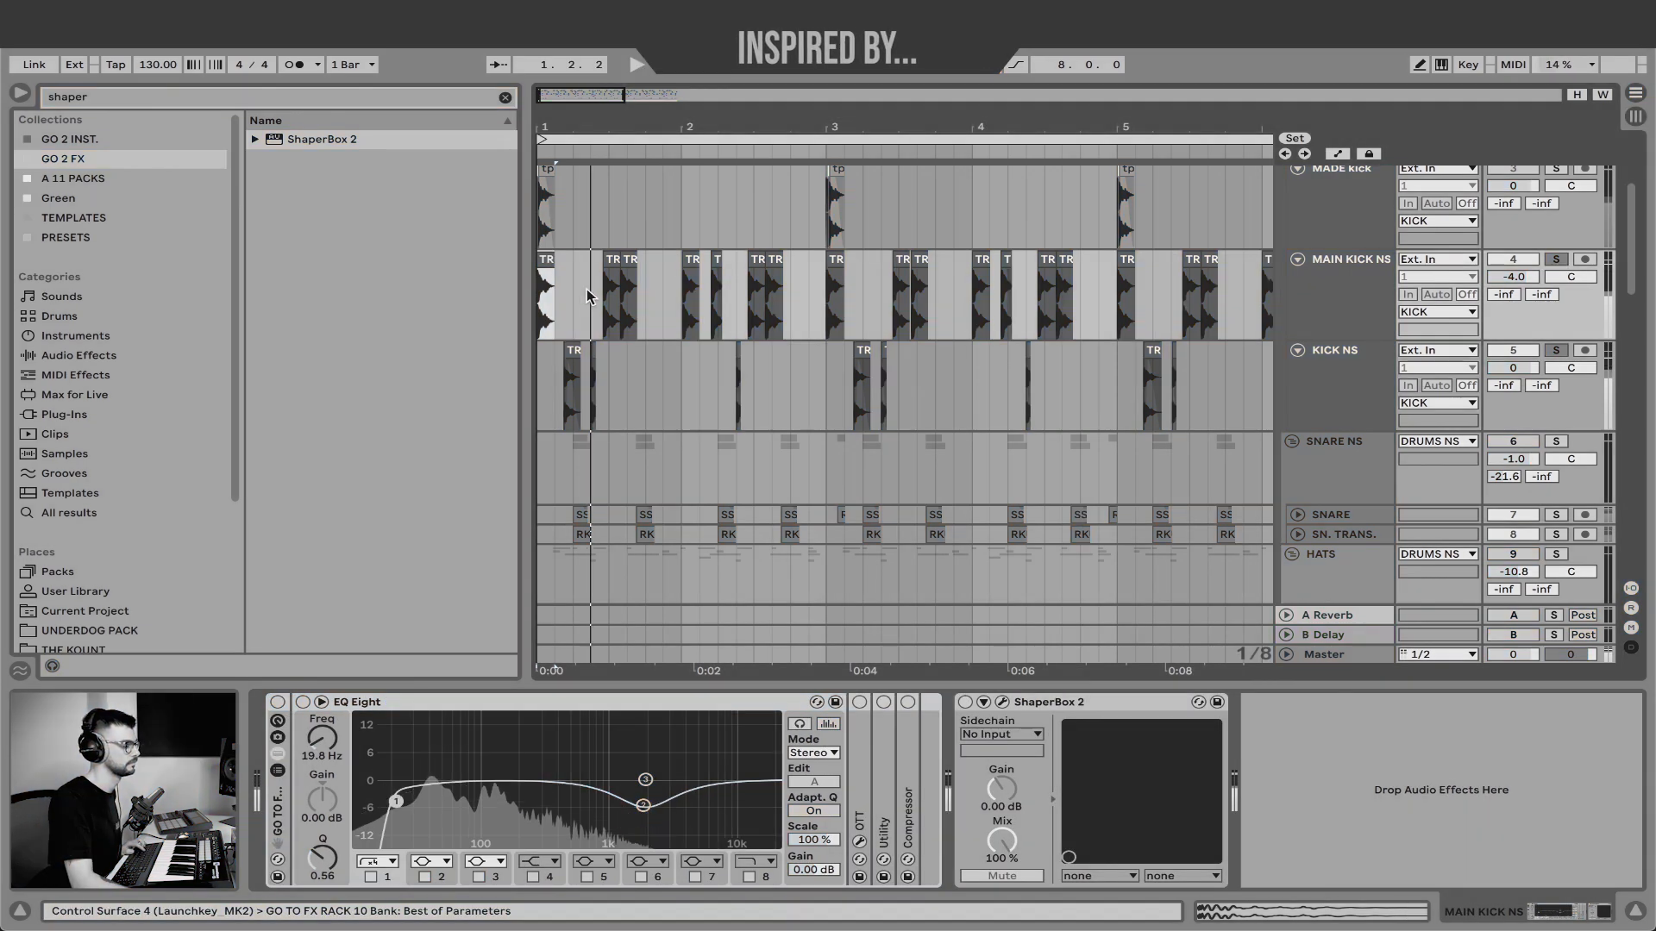
{"action": "left_click", "coordinate": [1358, 345]}
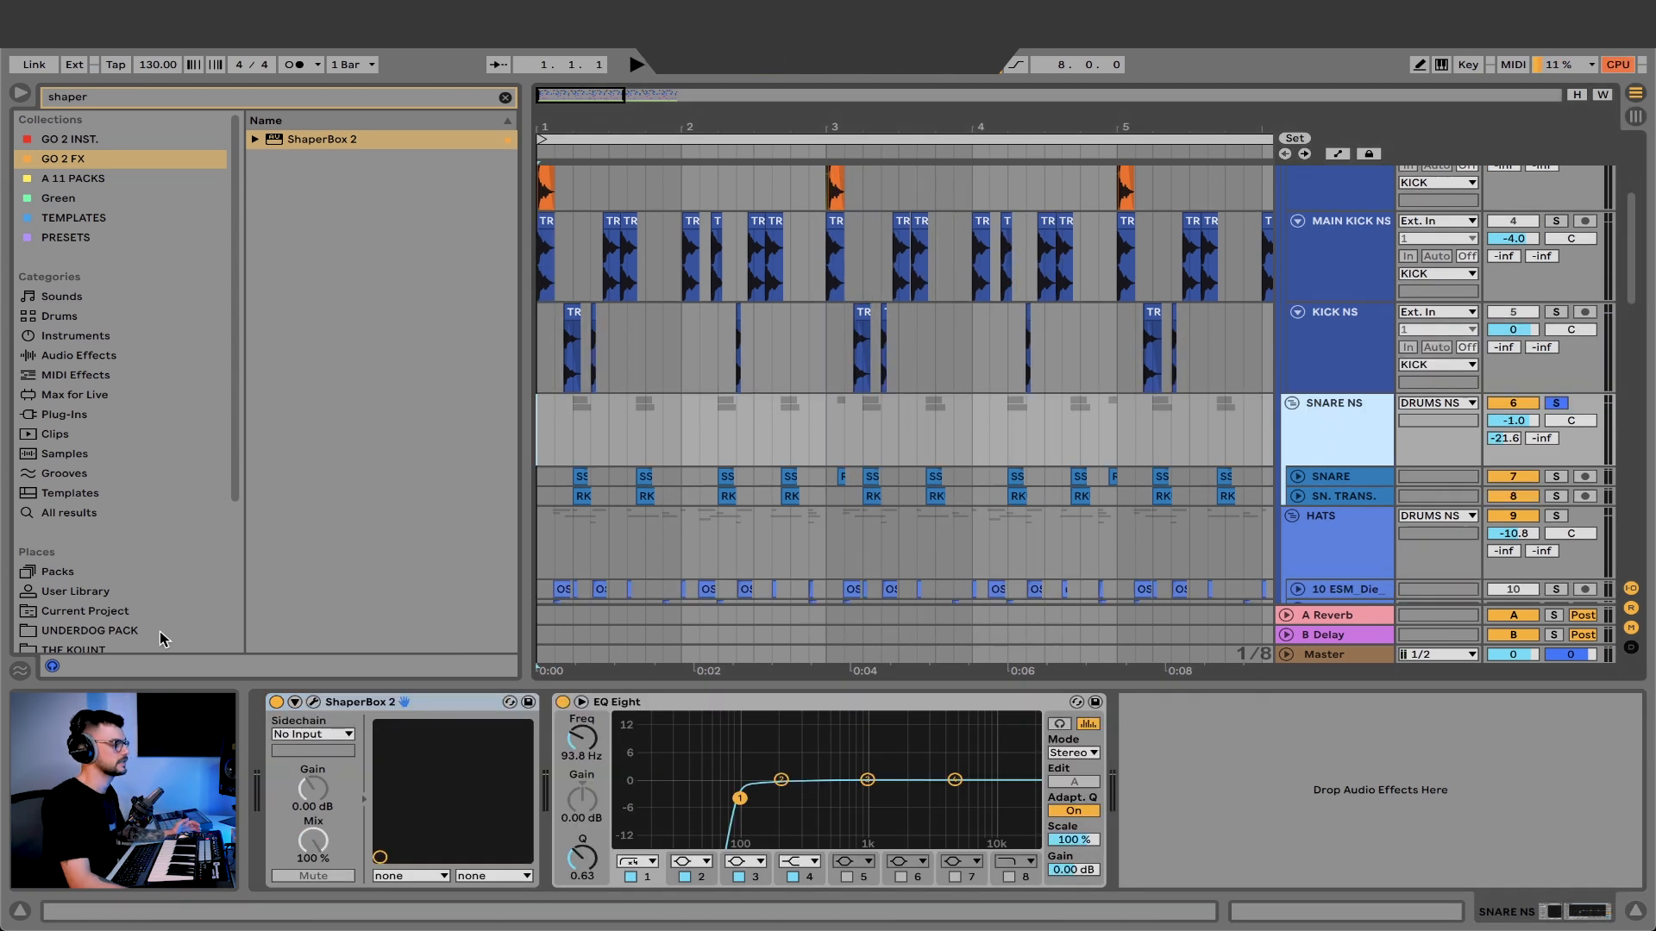
Compare the soloed SNARE NS group with and without ShaperBox 2's Key Rattle noise, and close the plugin window
{"action": "left_click", "coordinate": [313, 702]}
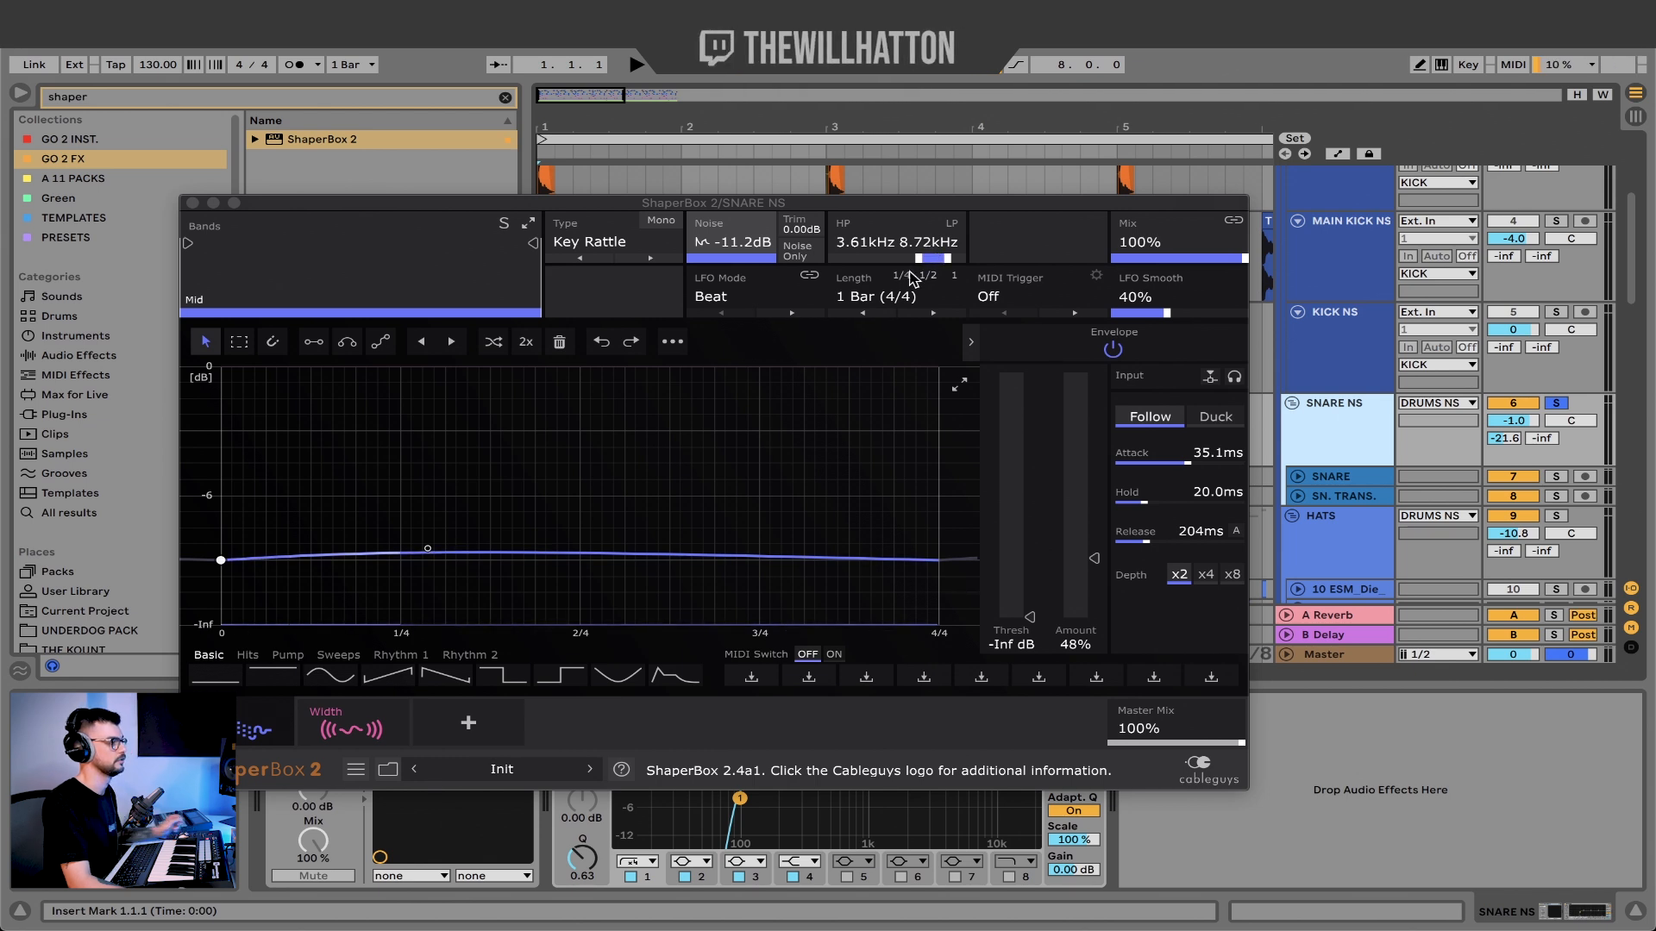
{"action": "left_click", "coordinate": [192, 203]}
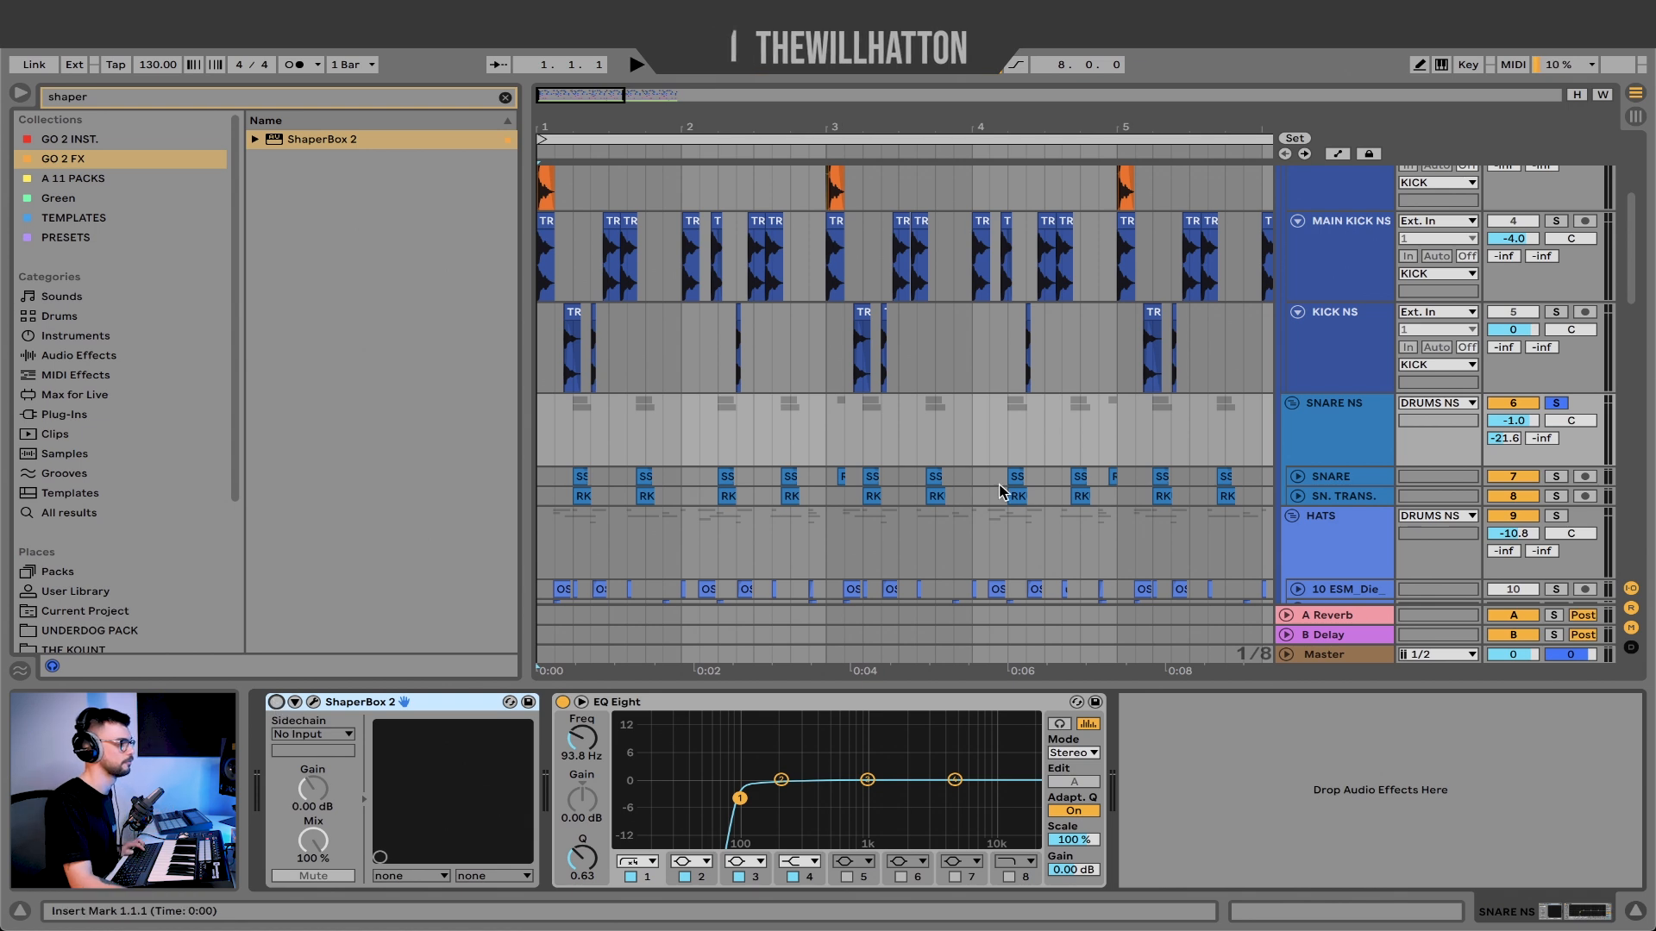
{"action": "key", "text": "space"}
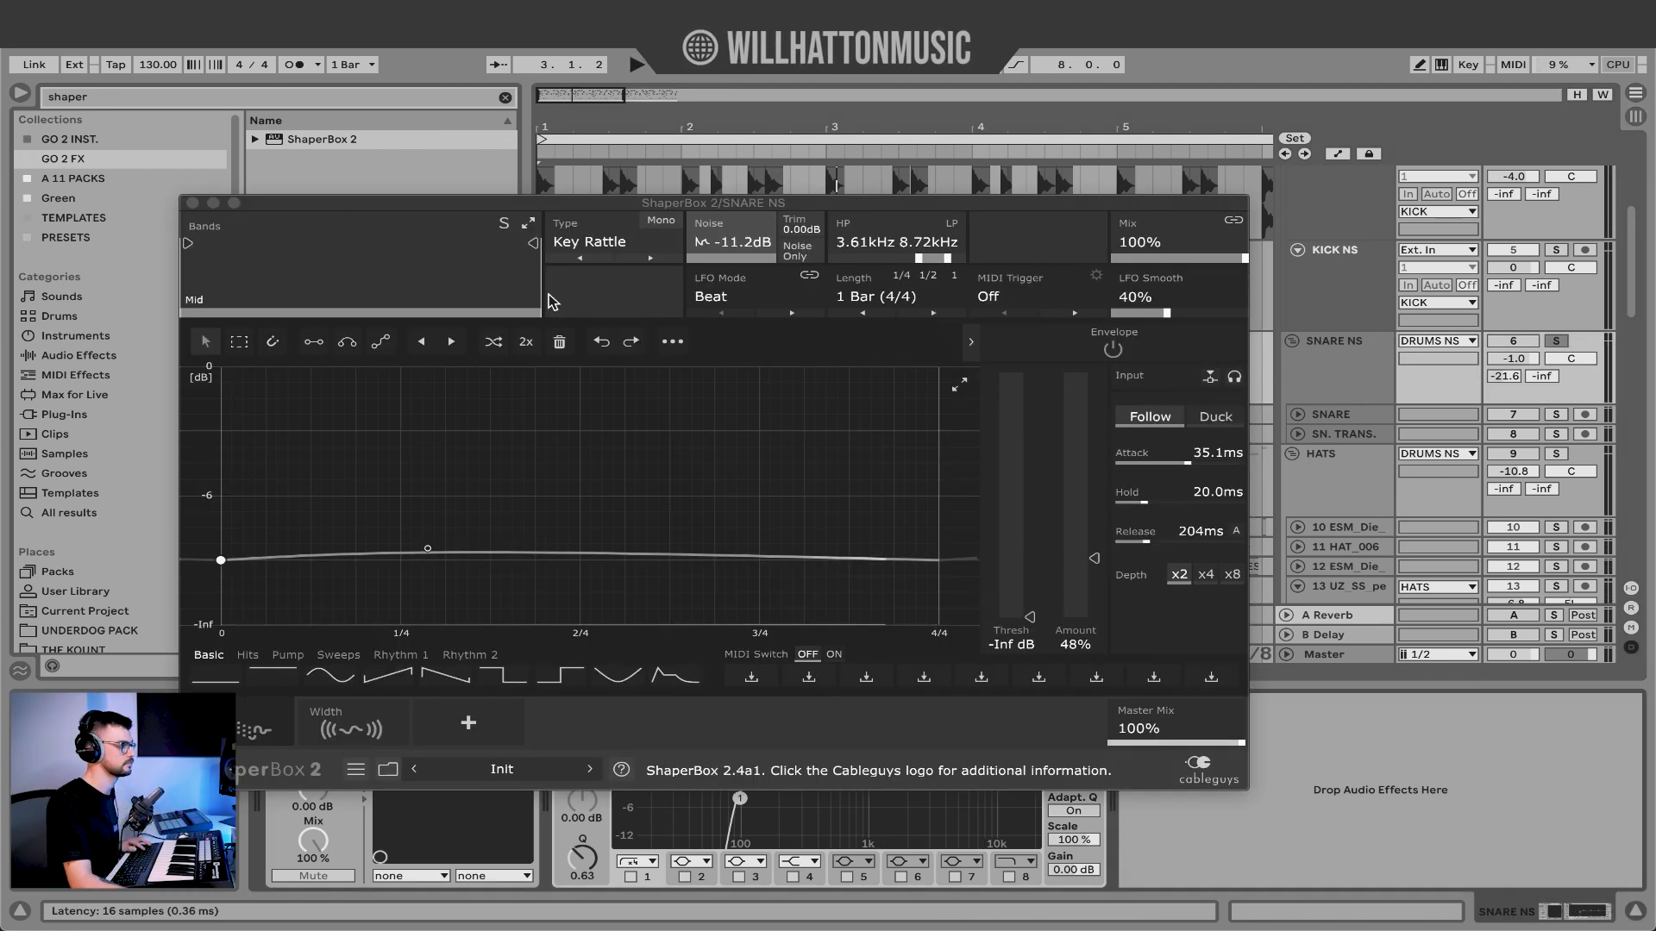
{"action": "key", "text": "space"}
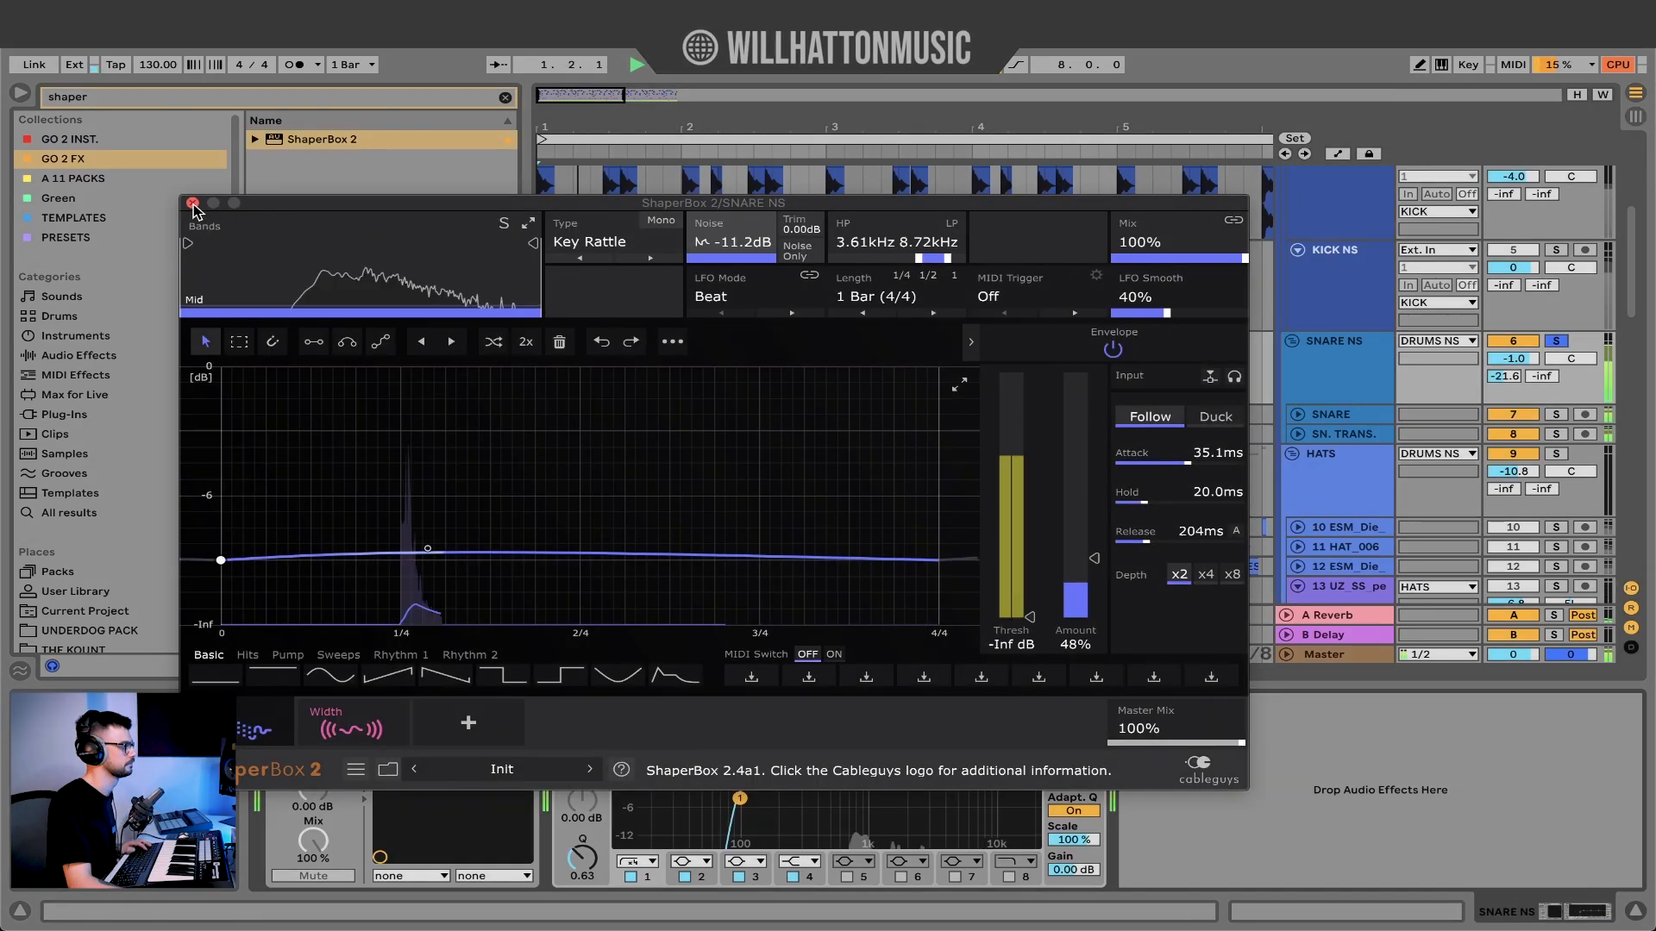
{"action": "left_click", "coordinate": [192, 205]}
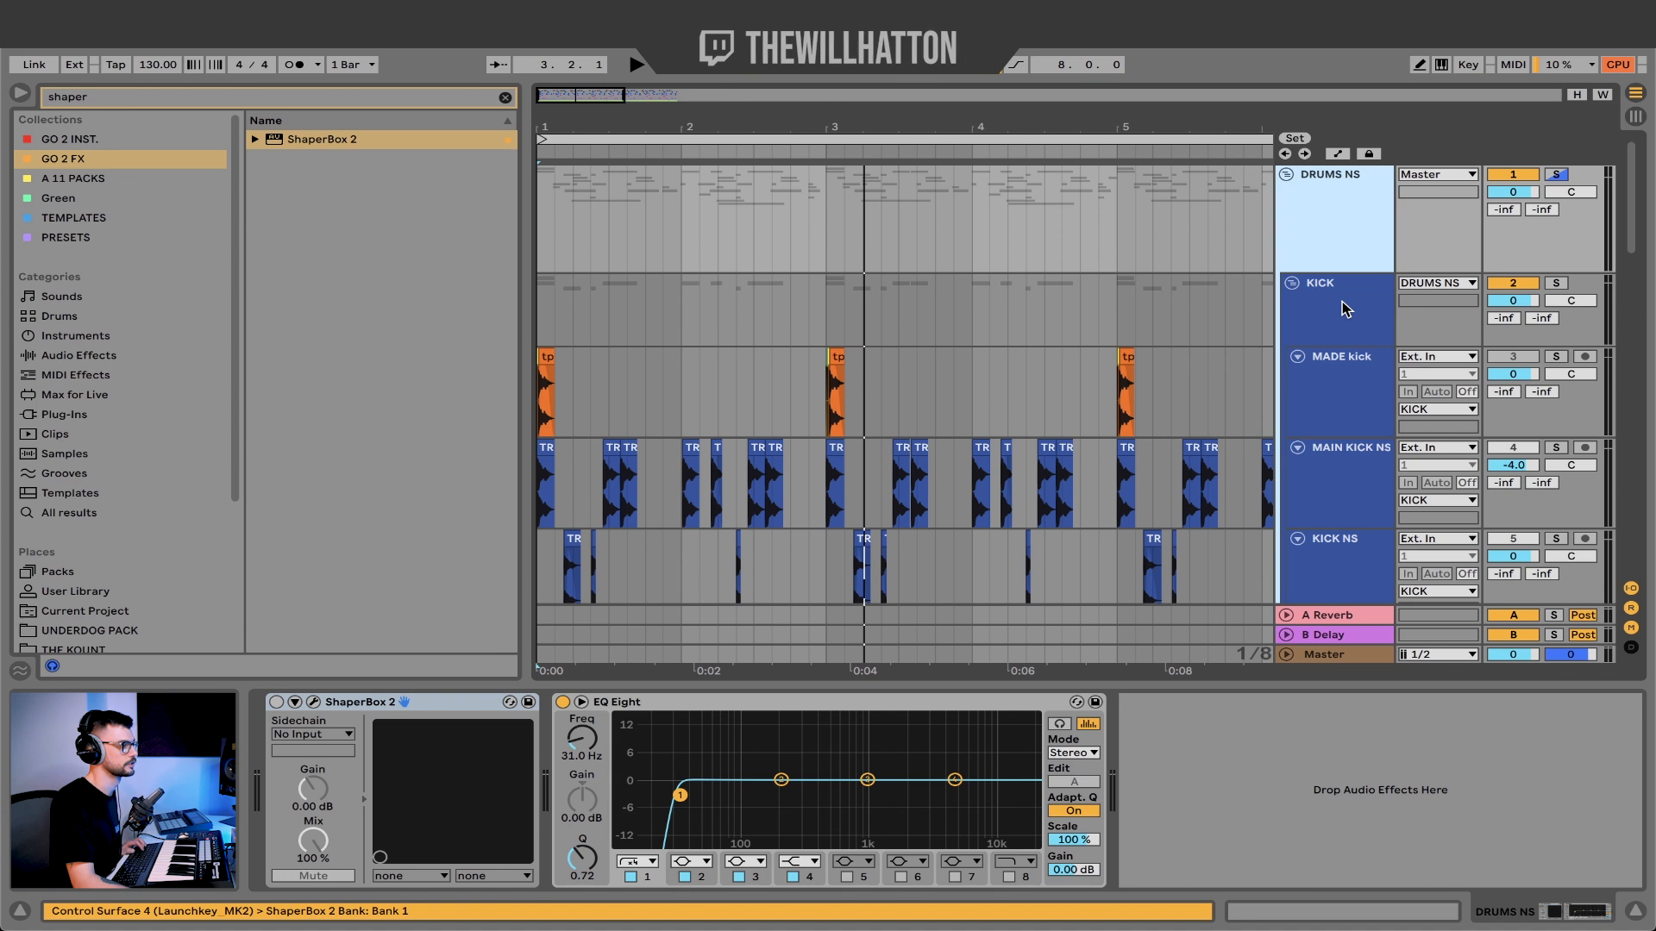
Select the KICK group and look over the kick, snare and hat tracks while the drums play
{"action": "left_click", "coordinate": [1345, 308]}
{"action": "scroll", "coordinate": [1041, 374], "scroll_direction": "down", "scroll_amount": 2}
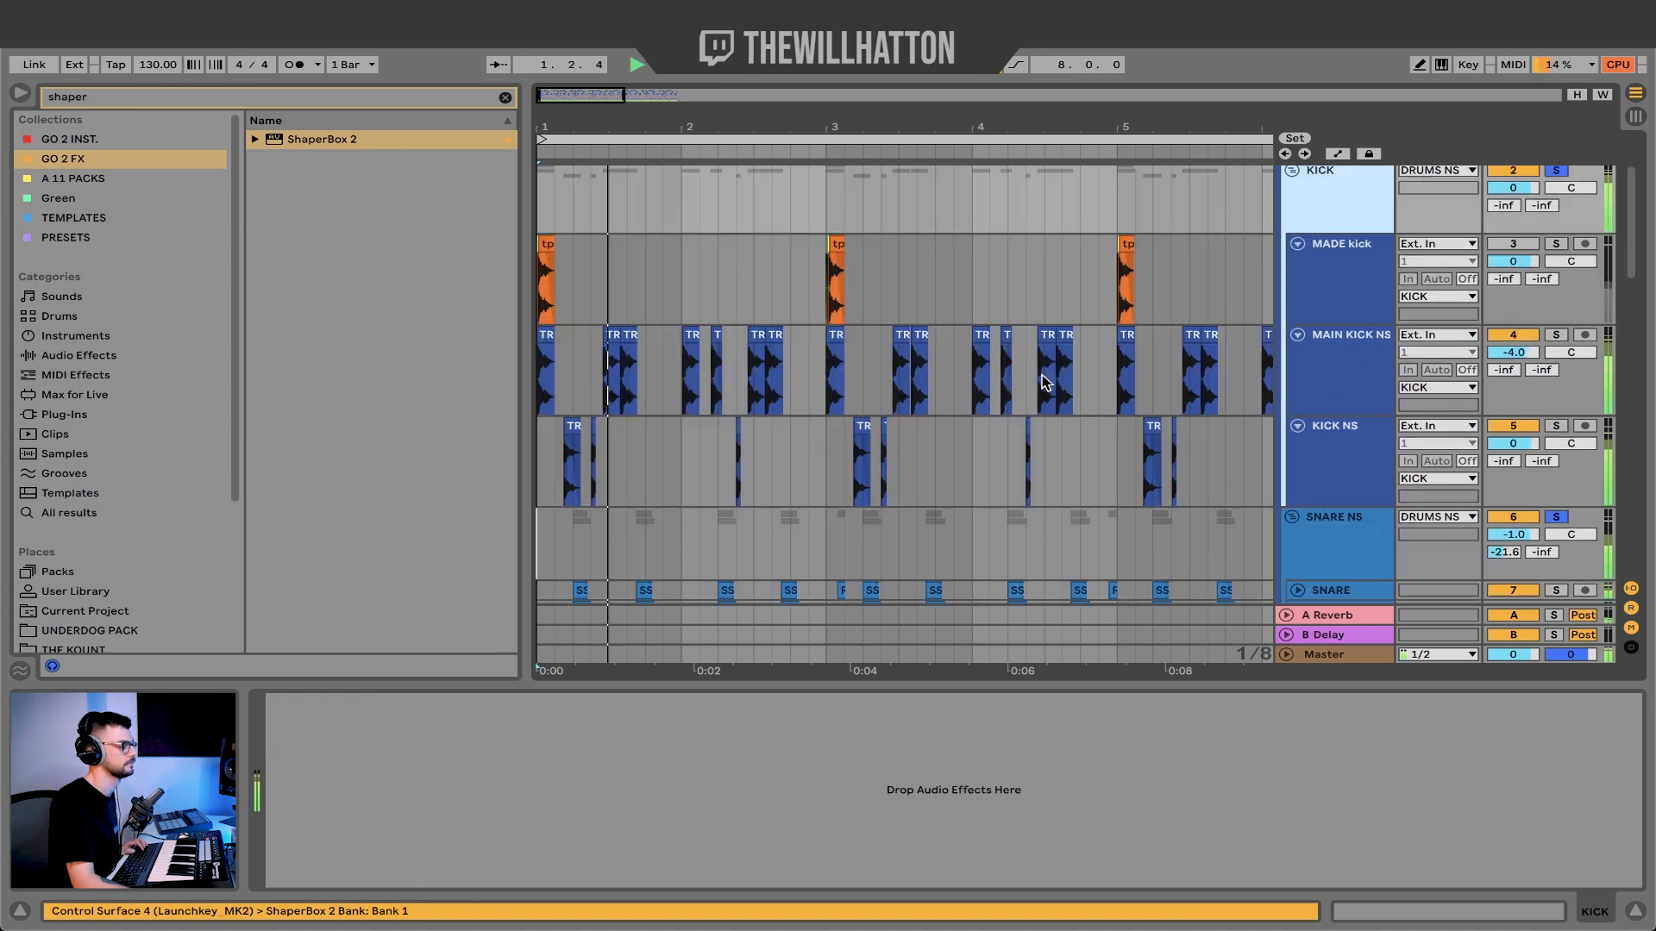
{"action": "scroll", "coordinate": [1041, 374], "scroll_direction": "down", "scroll_amount": 2}
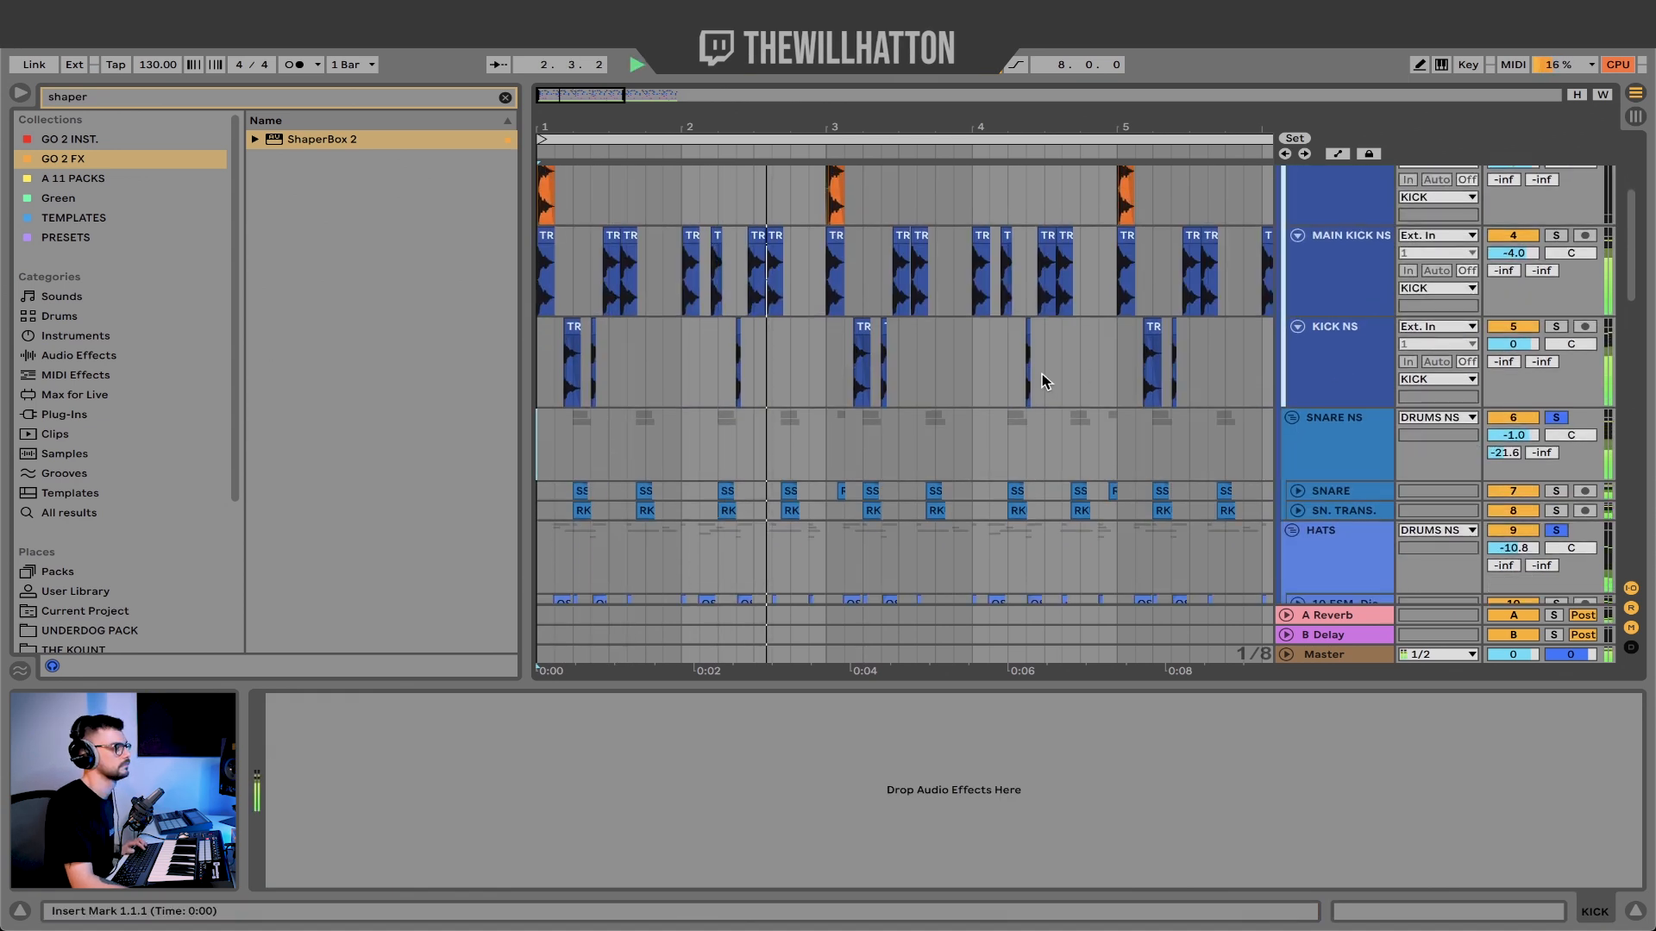
{"action": "scroll", "coordinate": [1042, 375], "scroll_direction": "down", "scroll_amount": 3}
{"action": "scroll", "coordinate": [1045, 375], "scroll_direction": "down", "scroll_amount": 1}
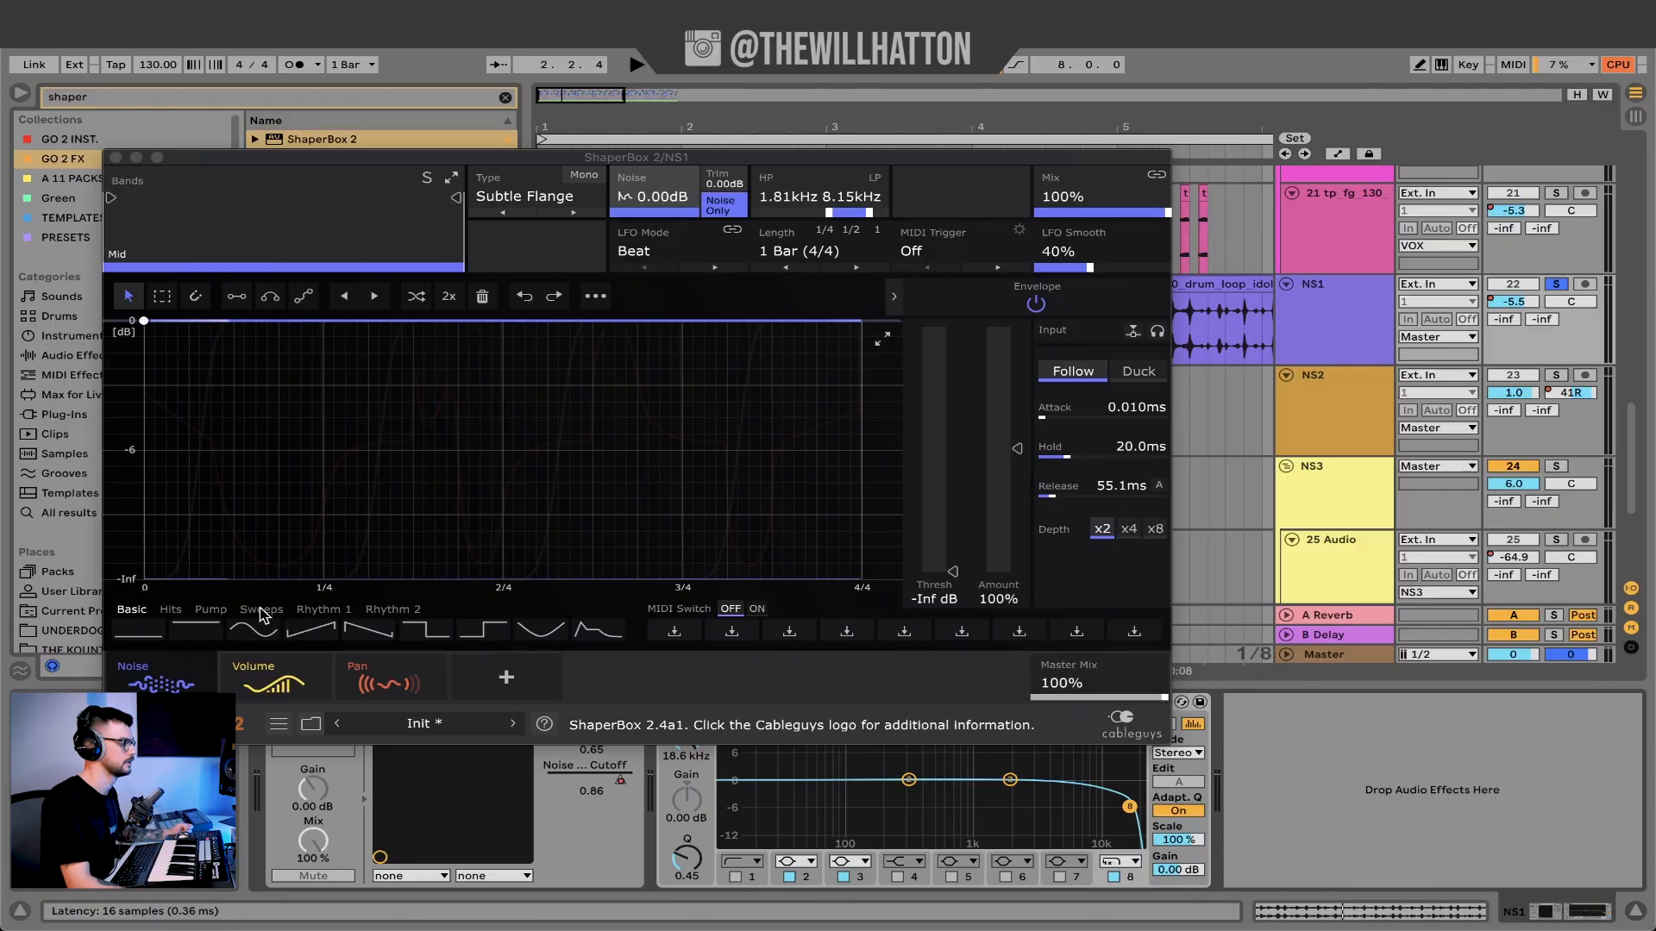
Inspect the Volume and Pan shapers on the NS1 track, and listen to the Subtle Flange noise on its own
{"action": "left_click", "coordinate": [294, 682]}
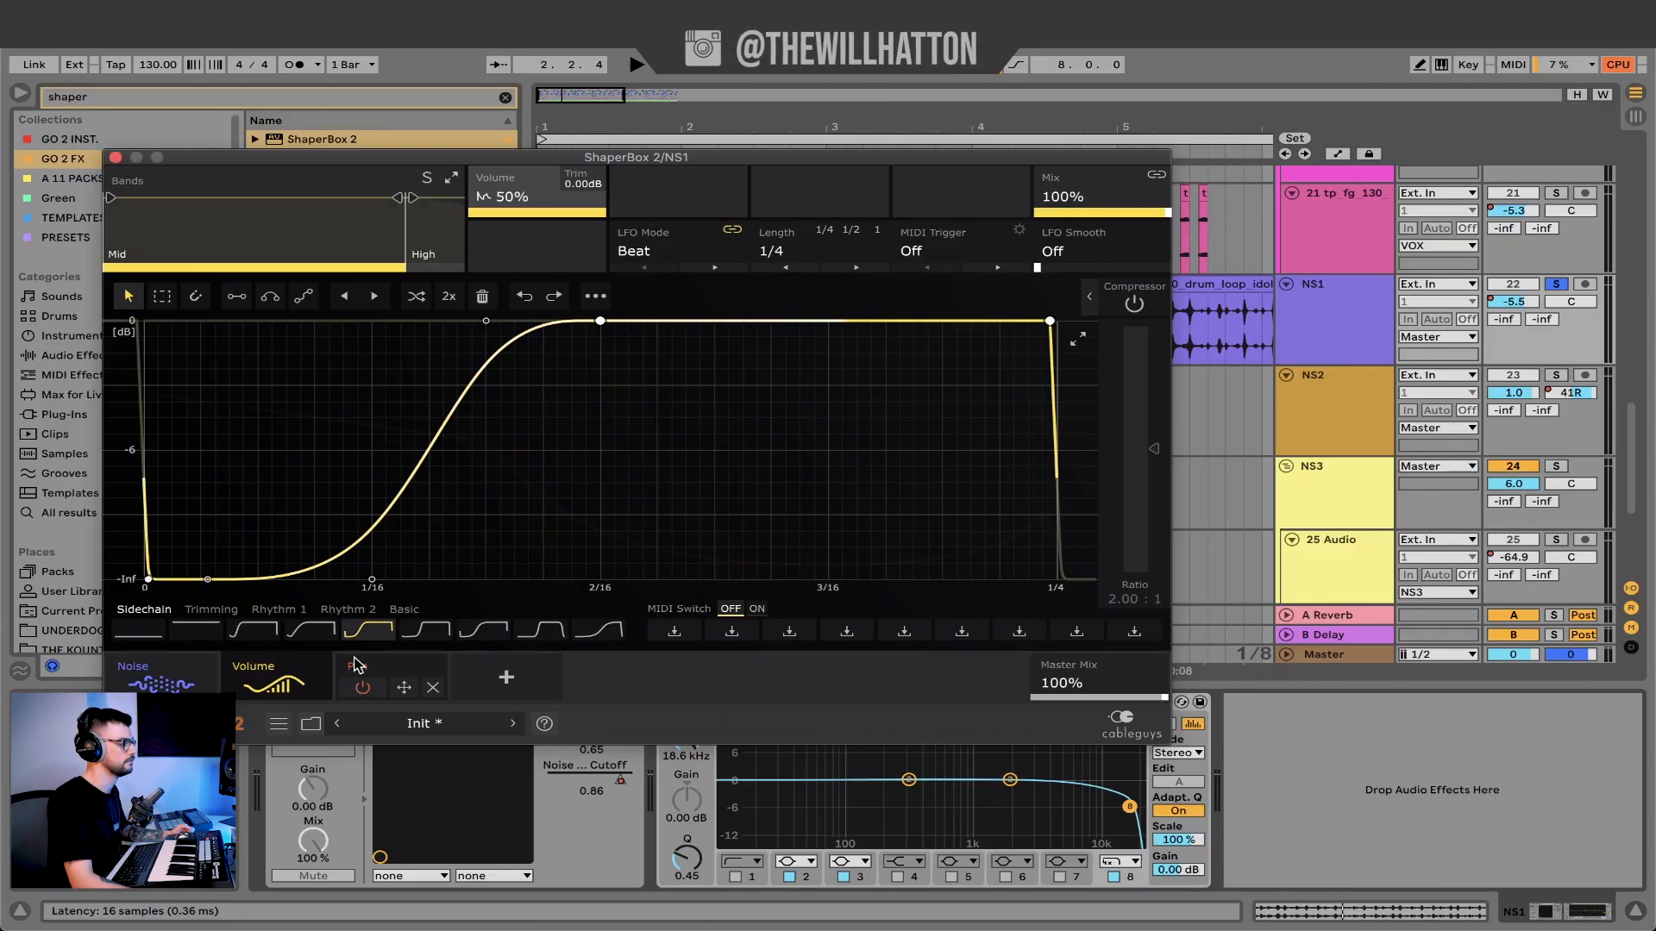
{"action": "left_click", "coordinate": [354, 677]}
{"action": "left_click", "coordinate": [172, 680]}
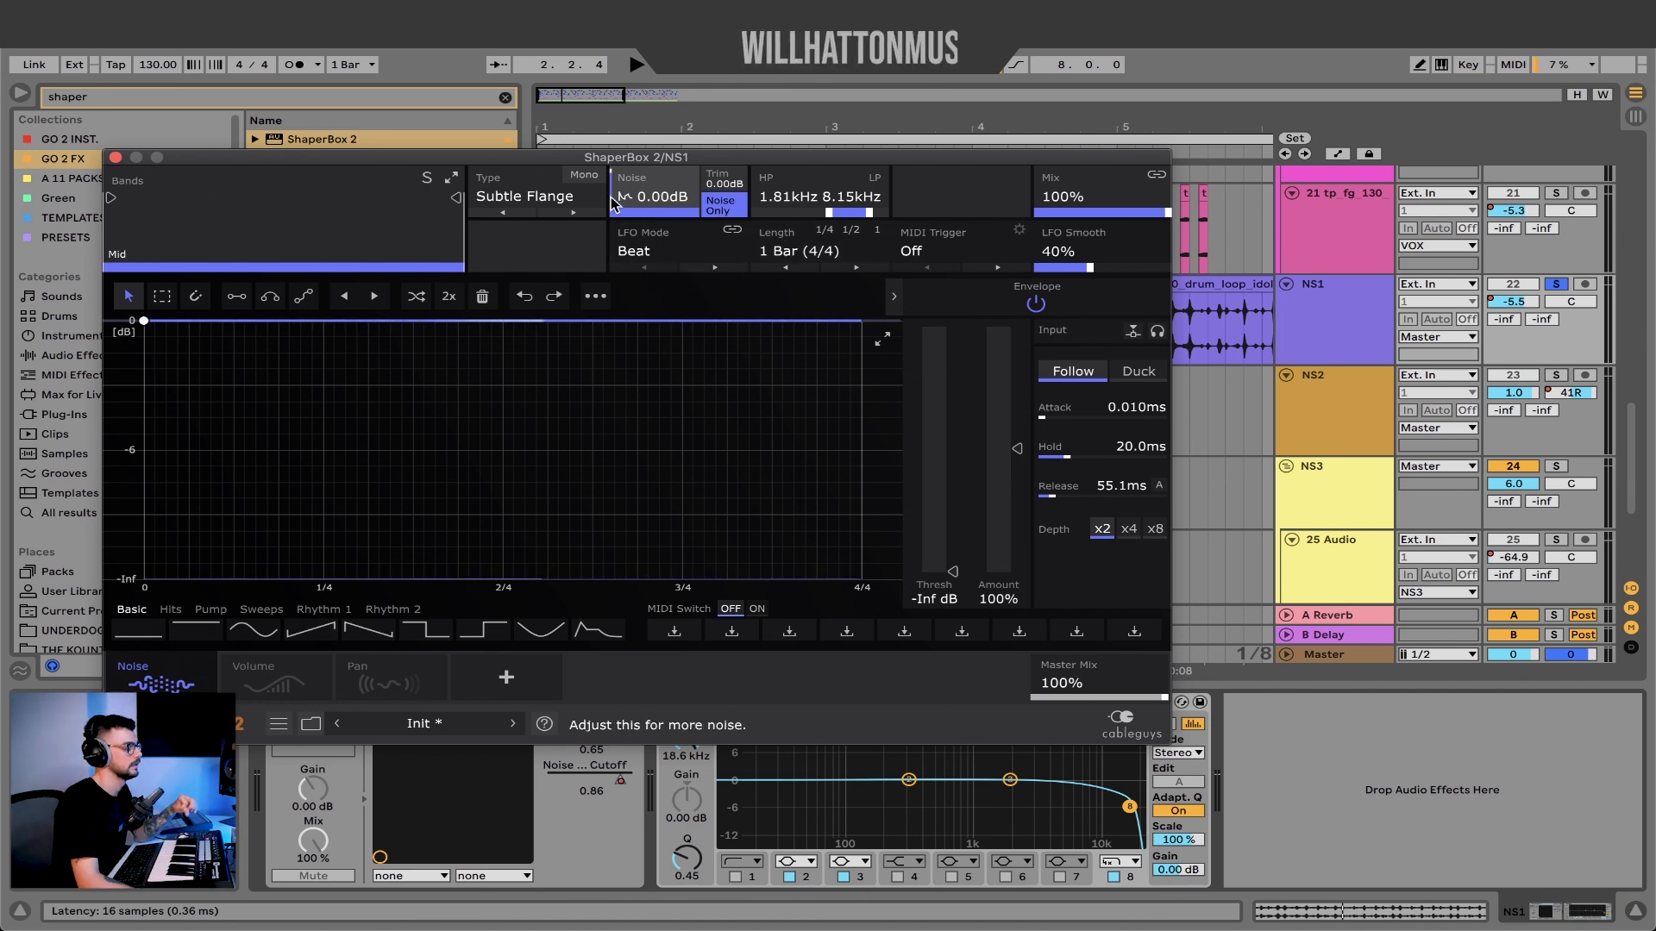
{"action": "key", "text": "space"}
{"action": "mouse_move", "coordinate": [849, 212]}
{"action": "left_mouse_down"}
{"action": "mouse_move", "coordinate": [897, 212]}
{"action": "mouse_move", "coordinate": [829, 214]}
{"action": "mouse_move", "coordinate": [852, 225]}
{"action": "left_mouse_up"}
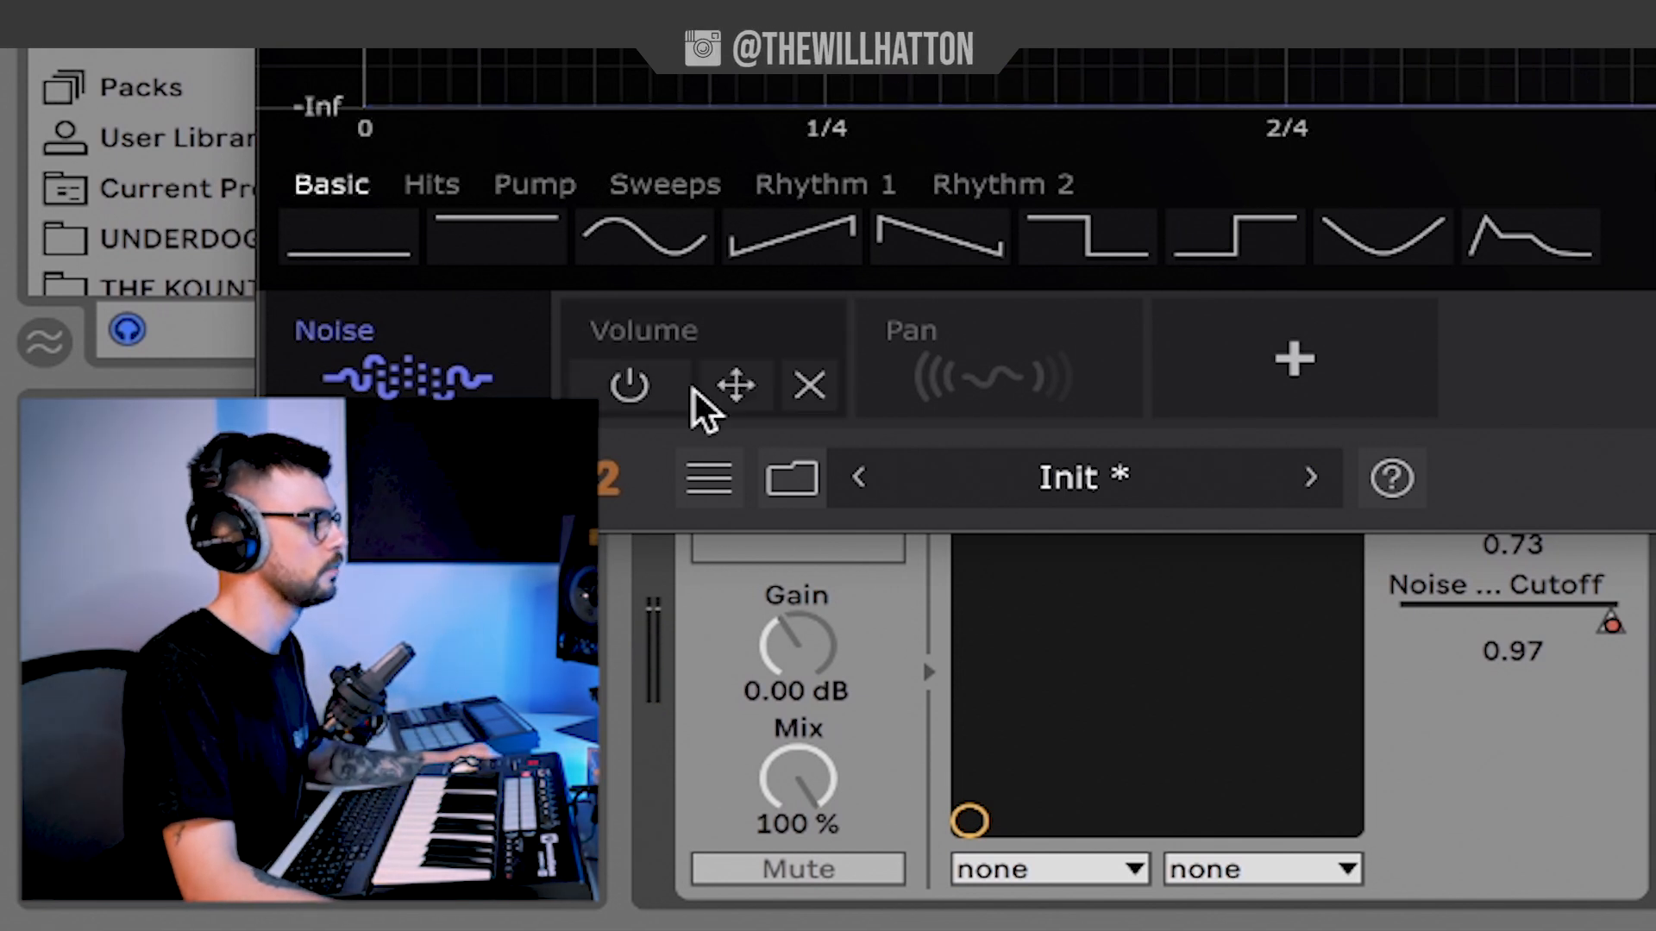
Switch to the Volume shaper on NS1 and listen to the noise ducked by its 1/4 sidechain curve
{"action": "left_click", "coordinate": [700, 312]}
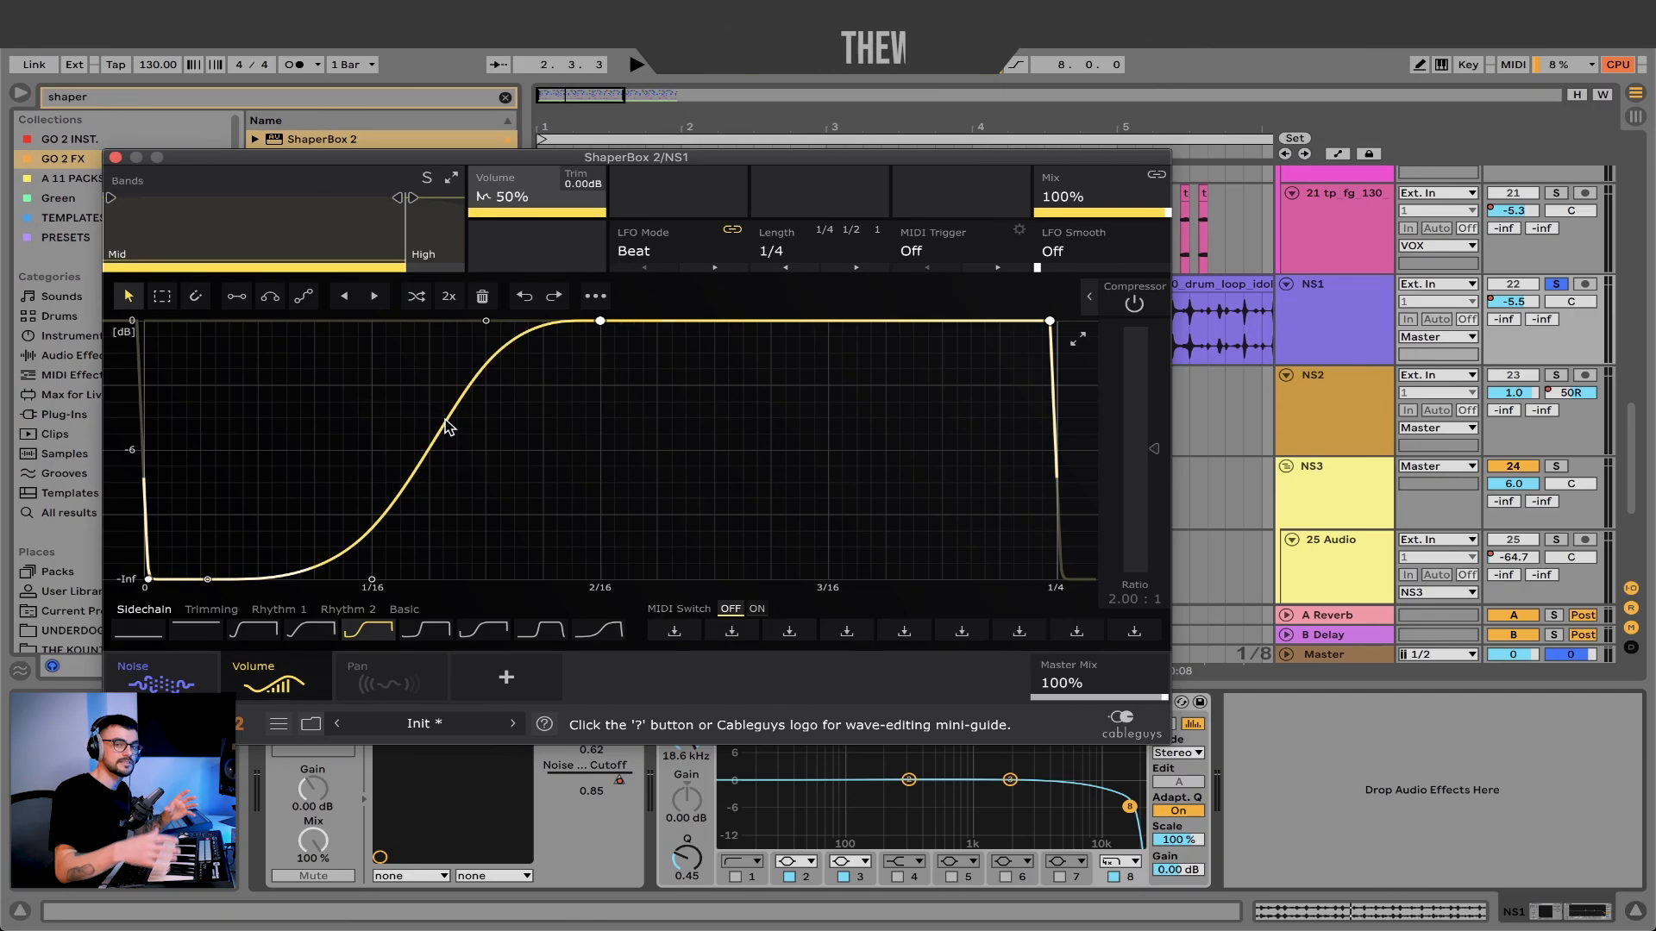
{"action": "key", "text": "space"}
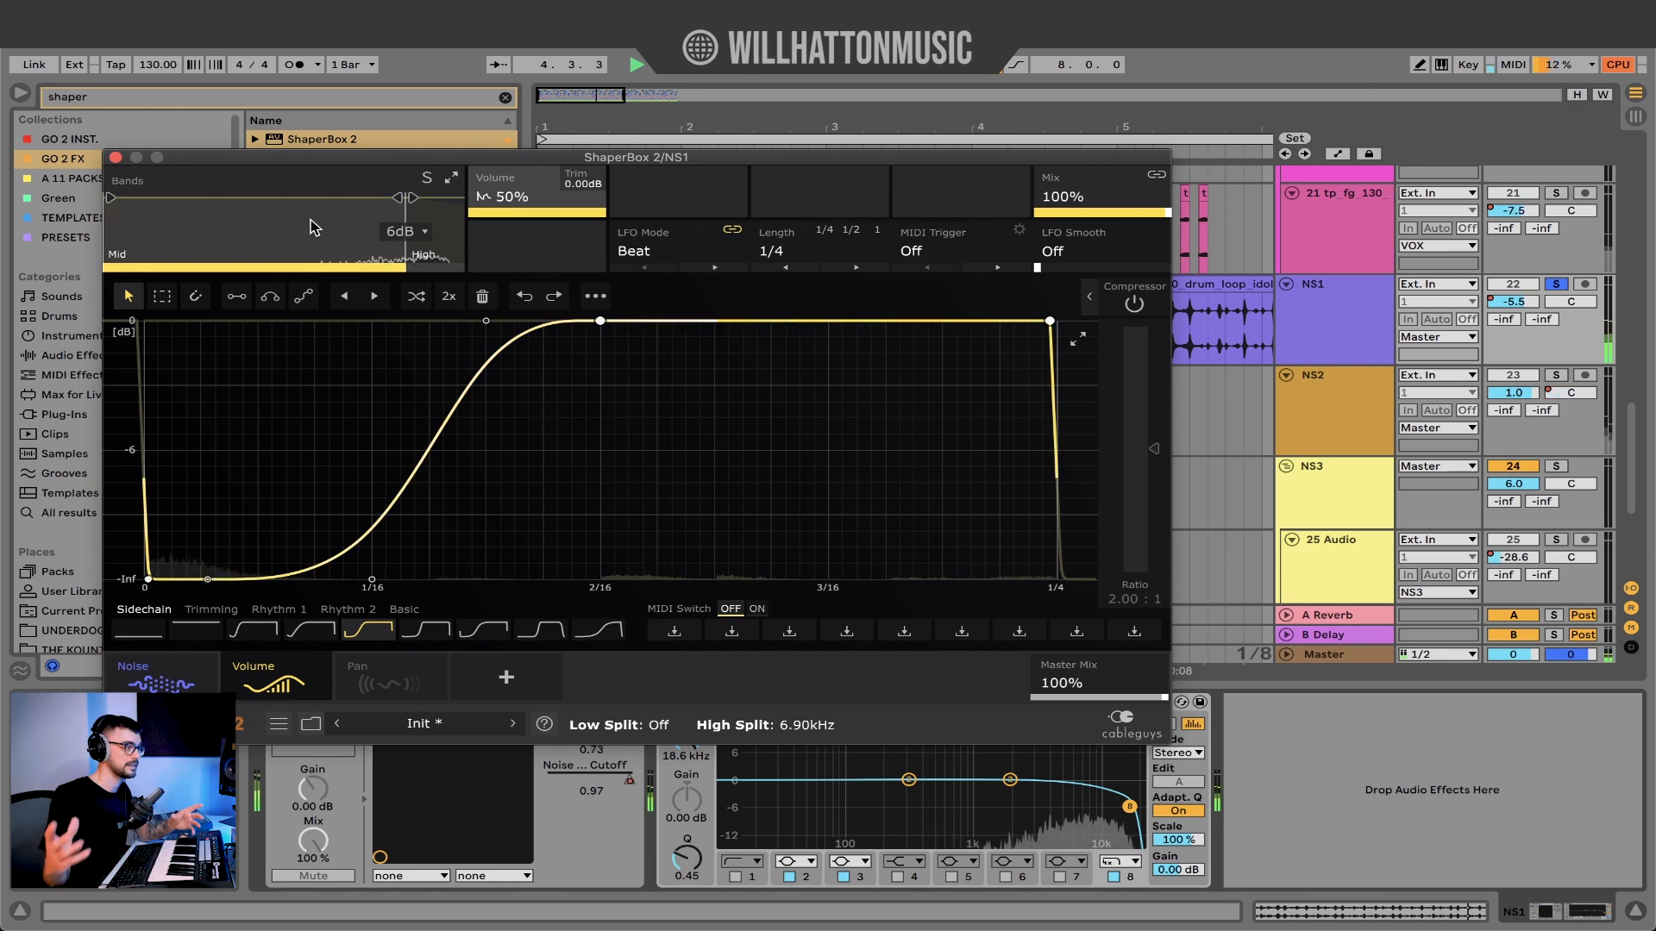
{"action": "key", "text": "space"}
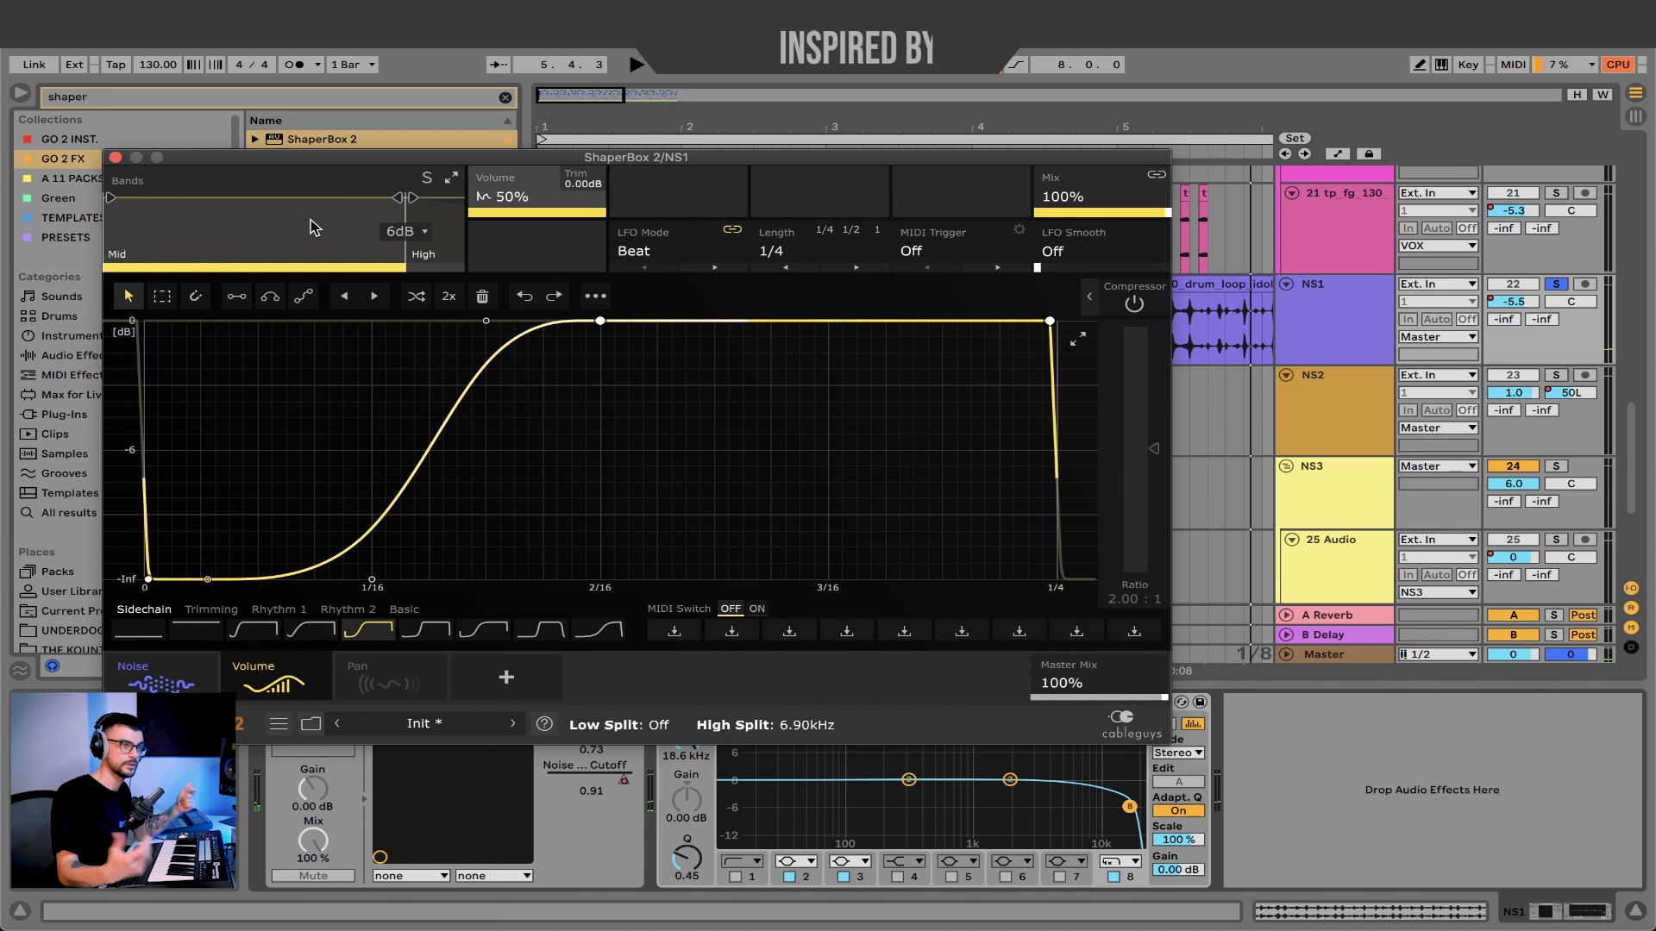
Listen to NS1 through the Pan shaper's stereo curve, and return to its Noise shaper
{"action": "left_click", "coordinate": [388, 680]}
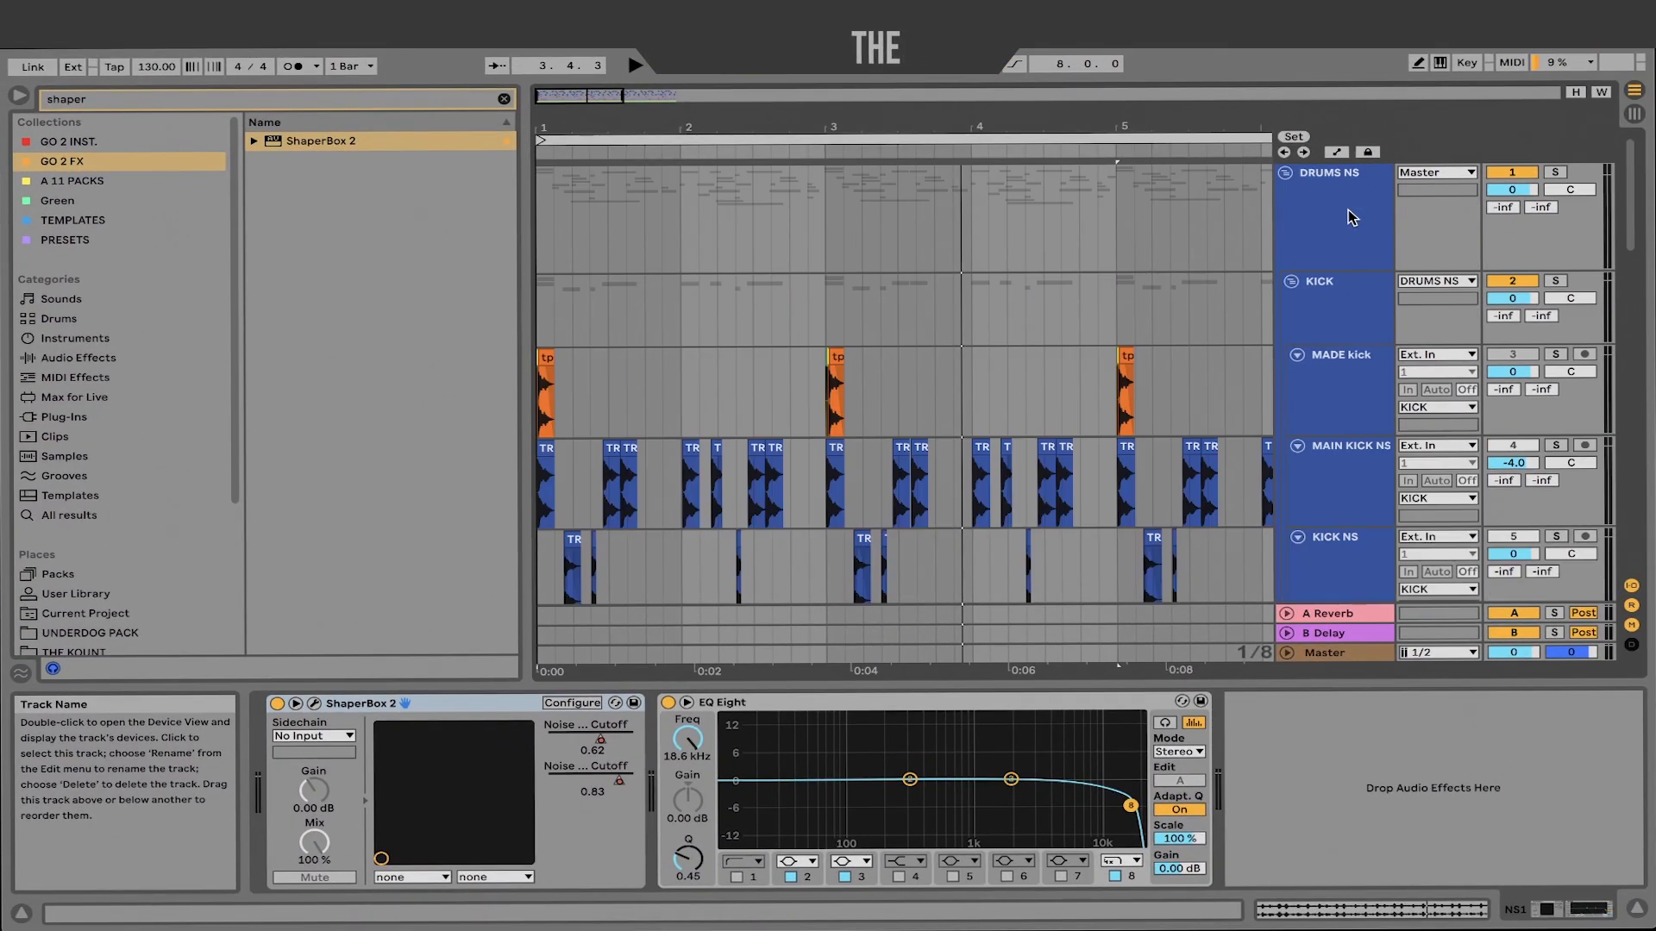
{"action": "left_click", "coordinate": [1351, 217]}
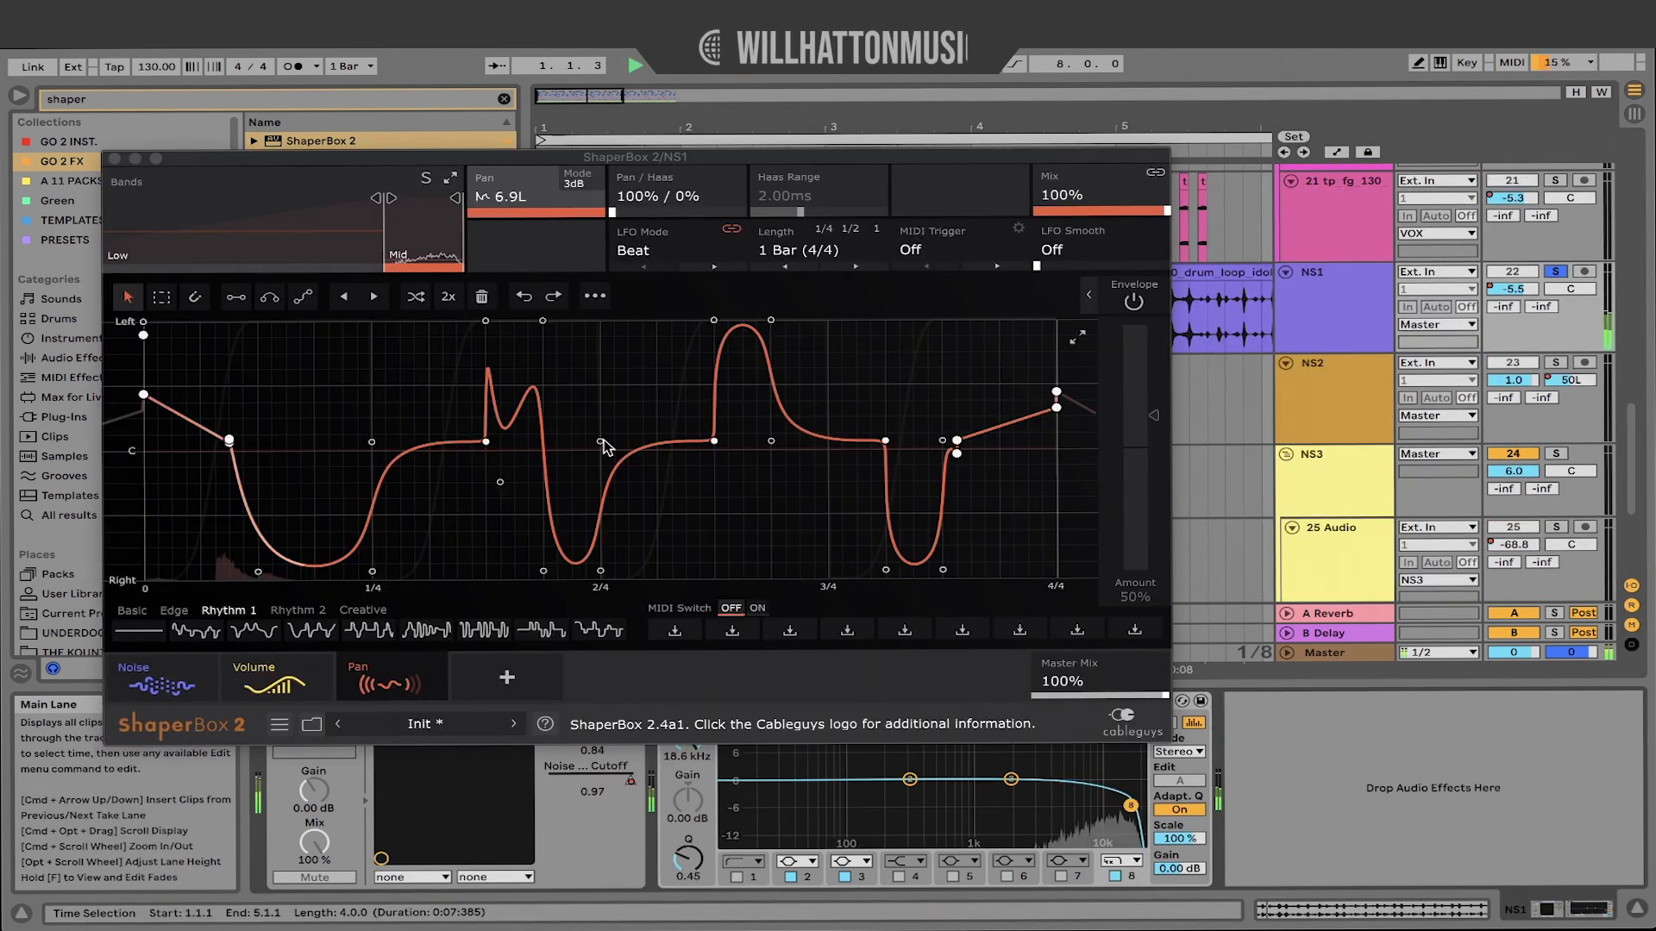
{"action": "left_click", "coordinate": [165, 673]}
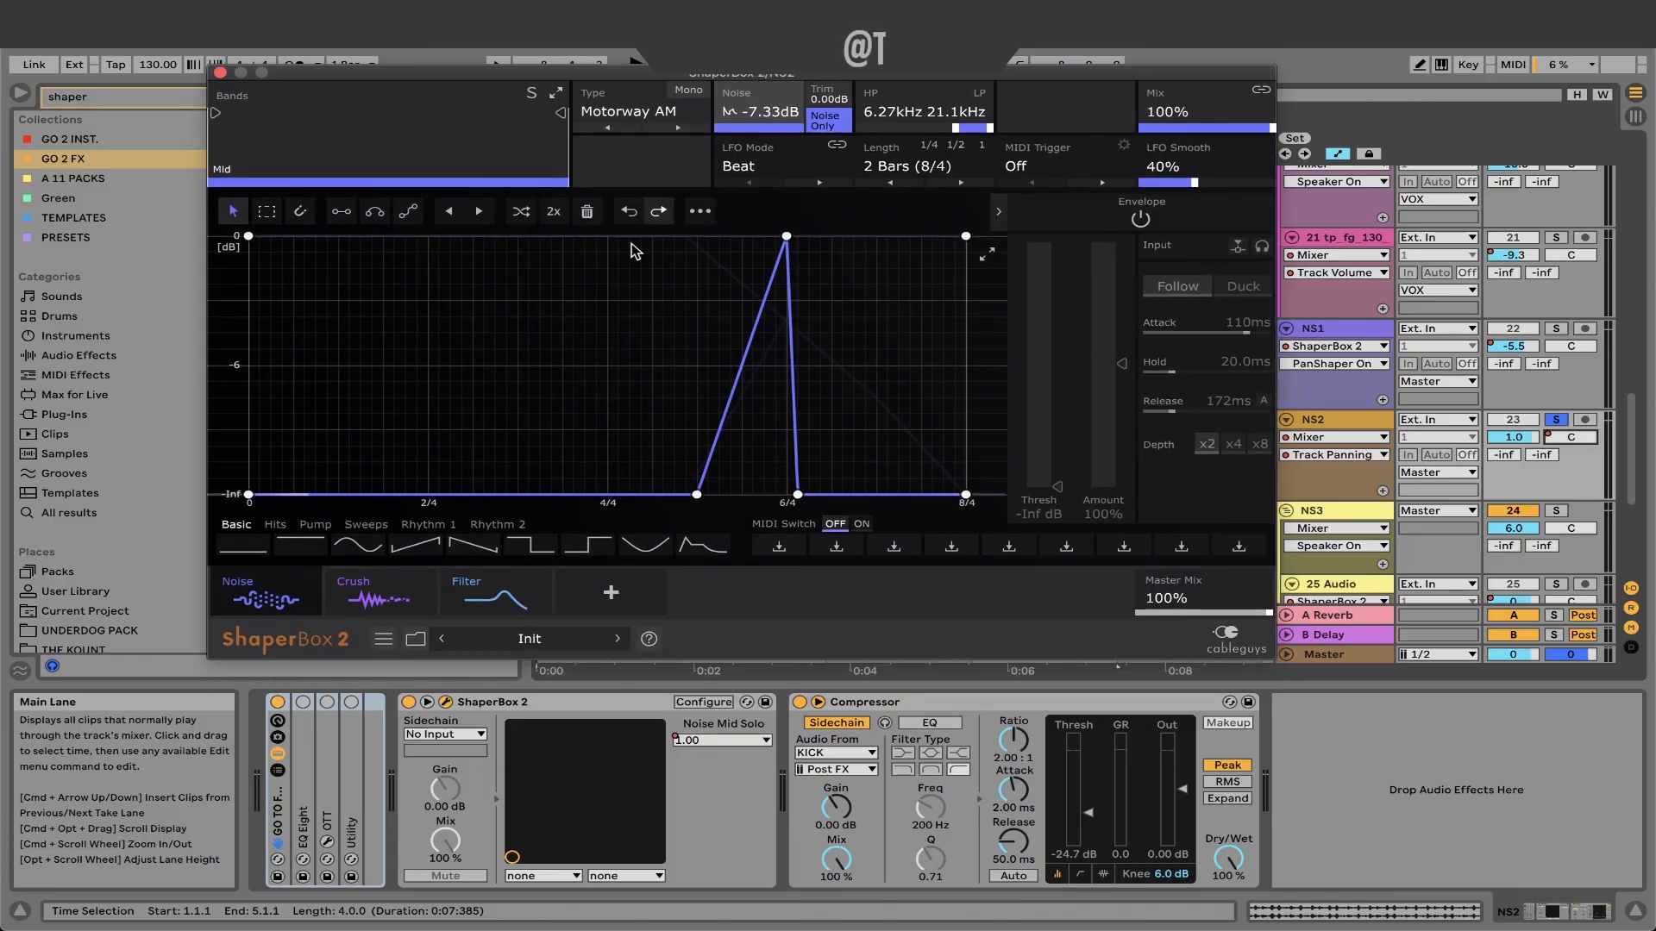
Browse the shapers available to add on NS2, and inspect its Noise, Crush and Filter shapers
{"action": "left_click", "coordinate": [599, 590]}
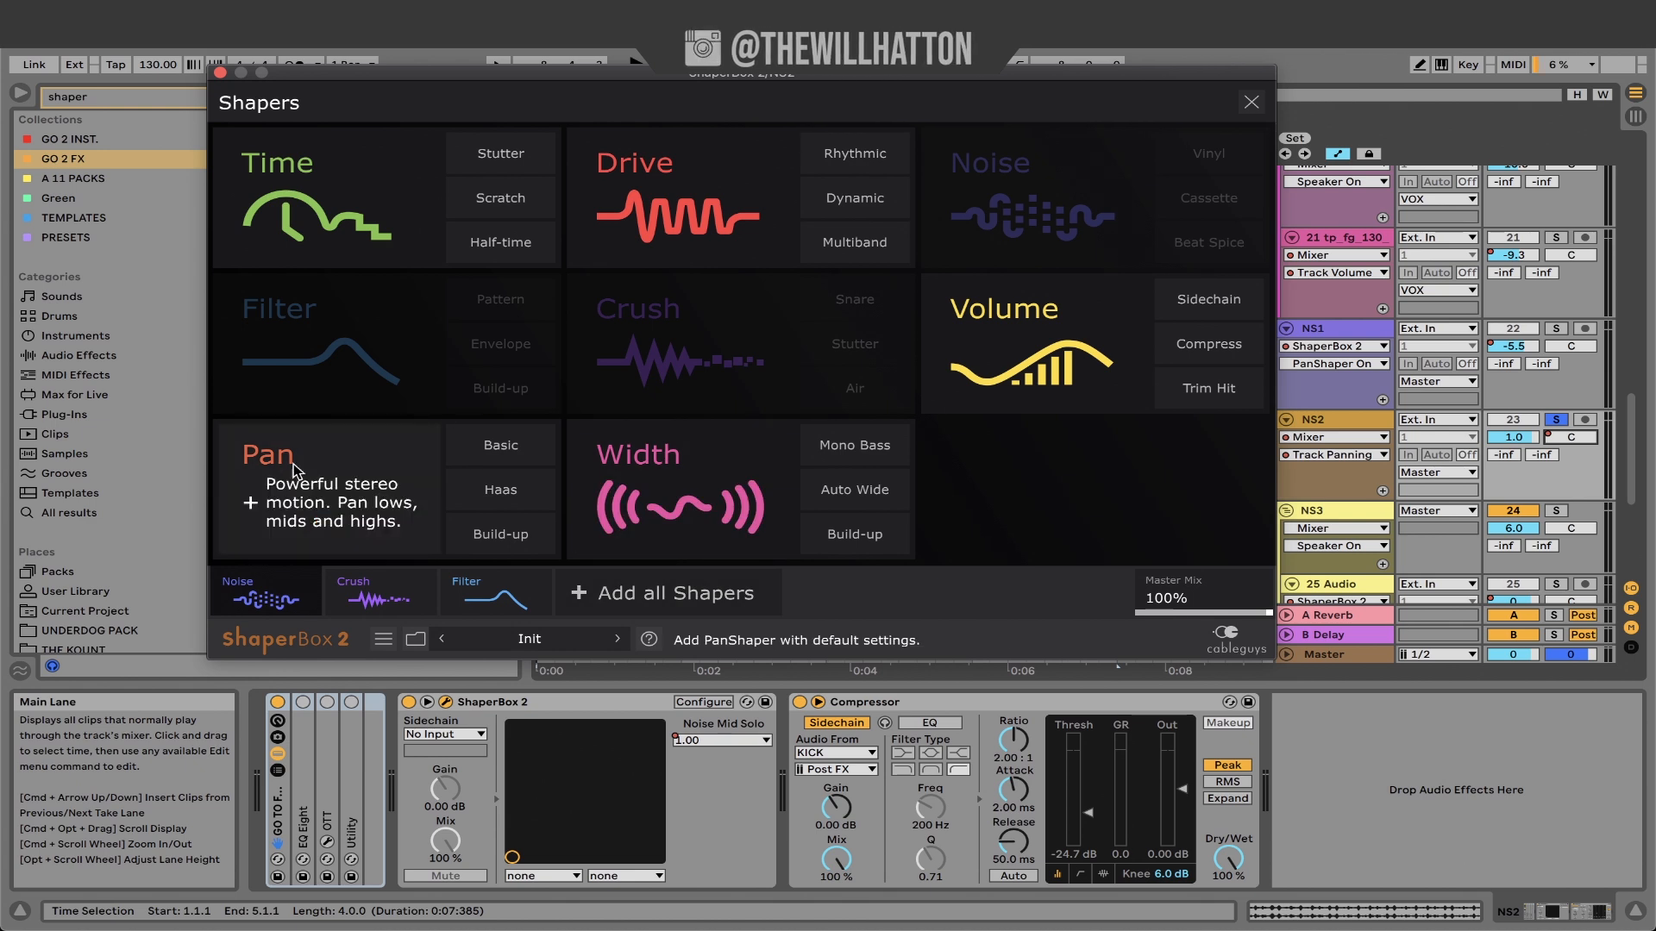
{"action": "left_click", "coordinate": [266, 589]}
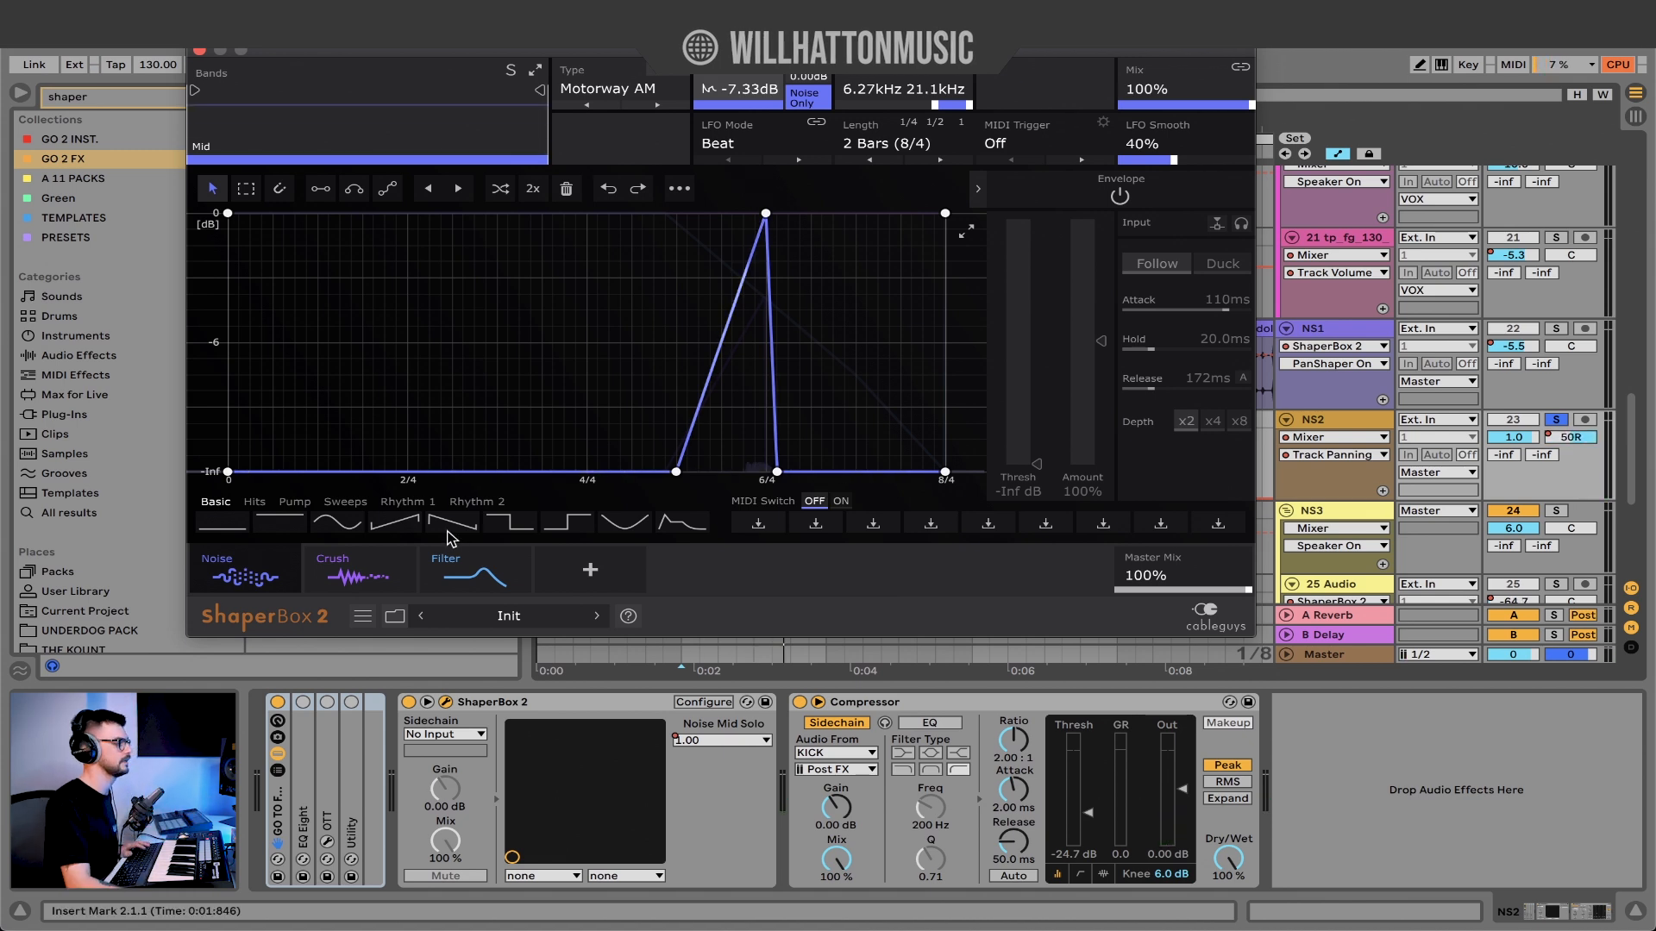
{"action": "left_click", "coordinate": [347, 556]}
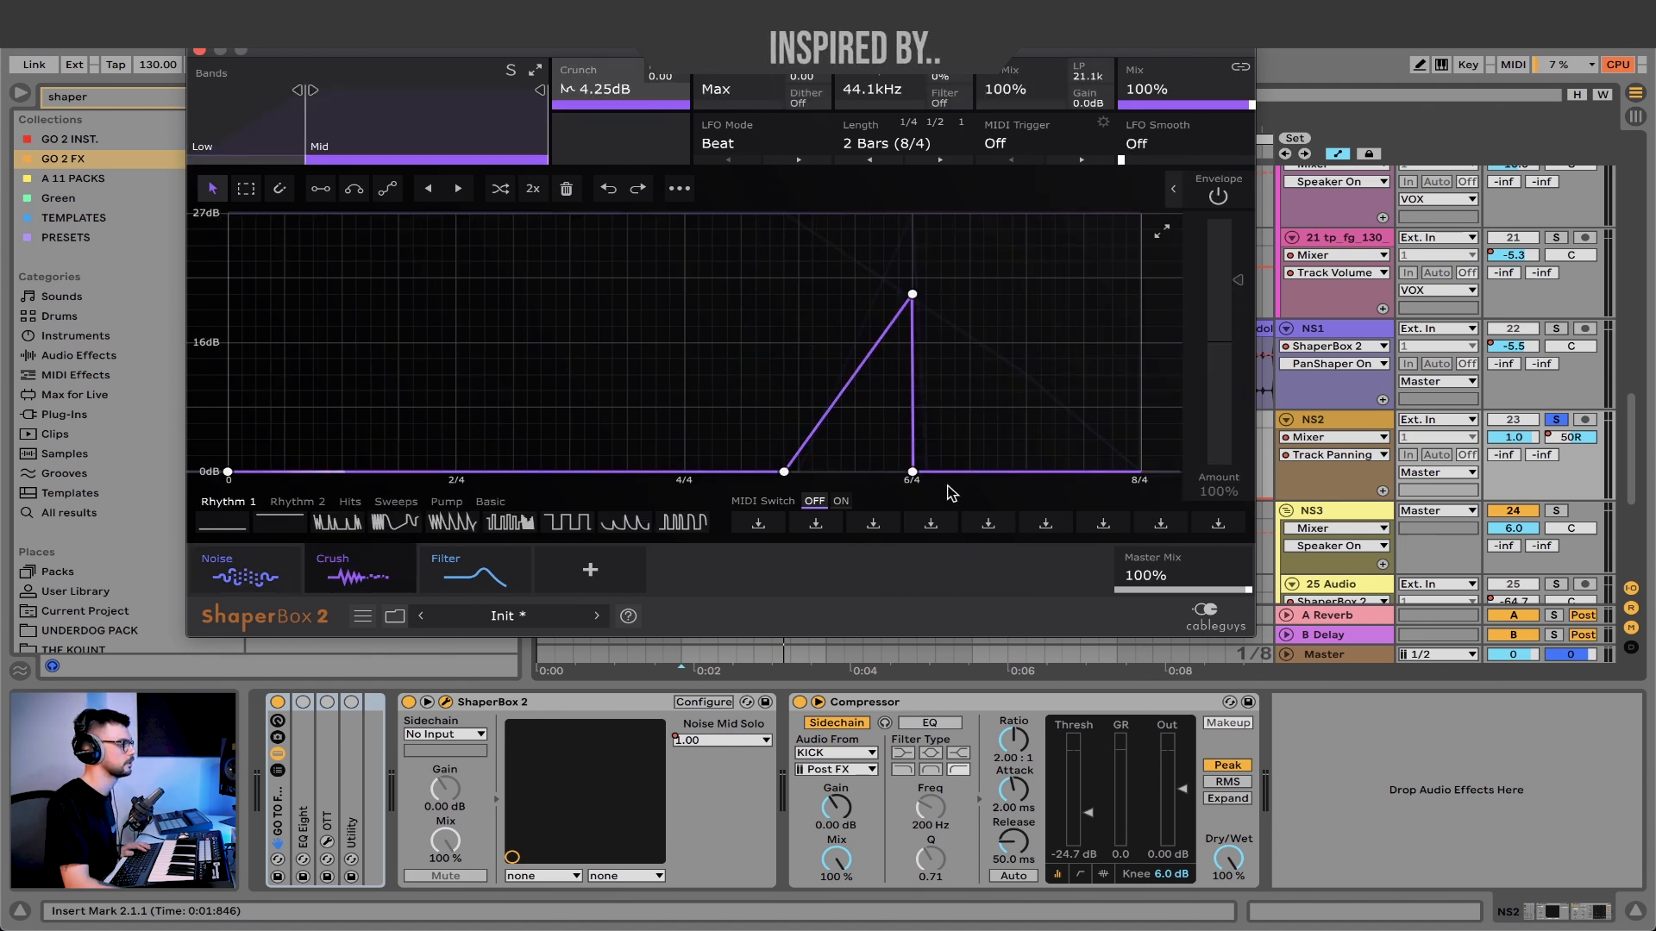
{"action": "left_click", "coordinate": [474, 574]}
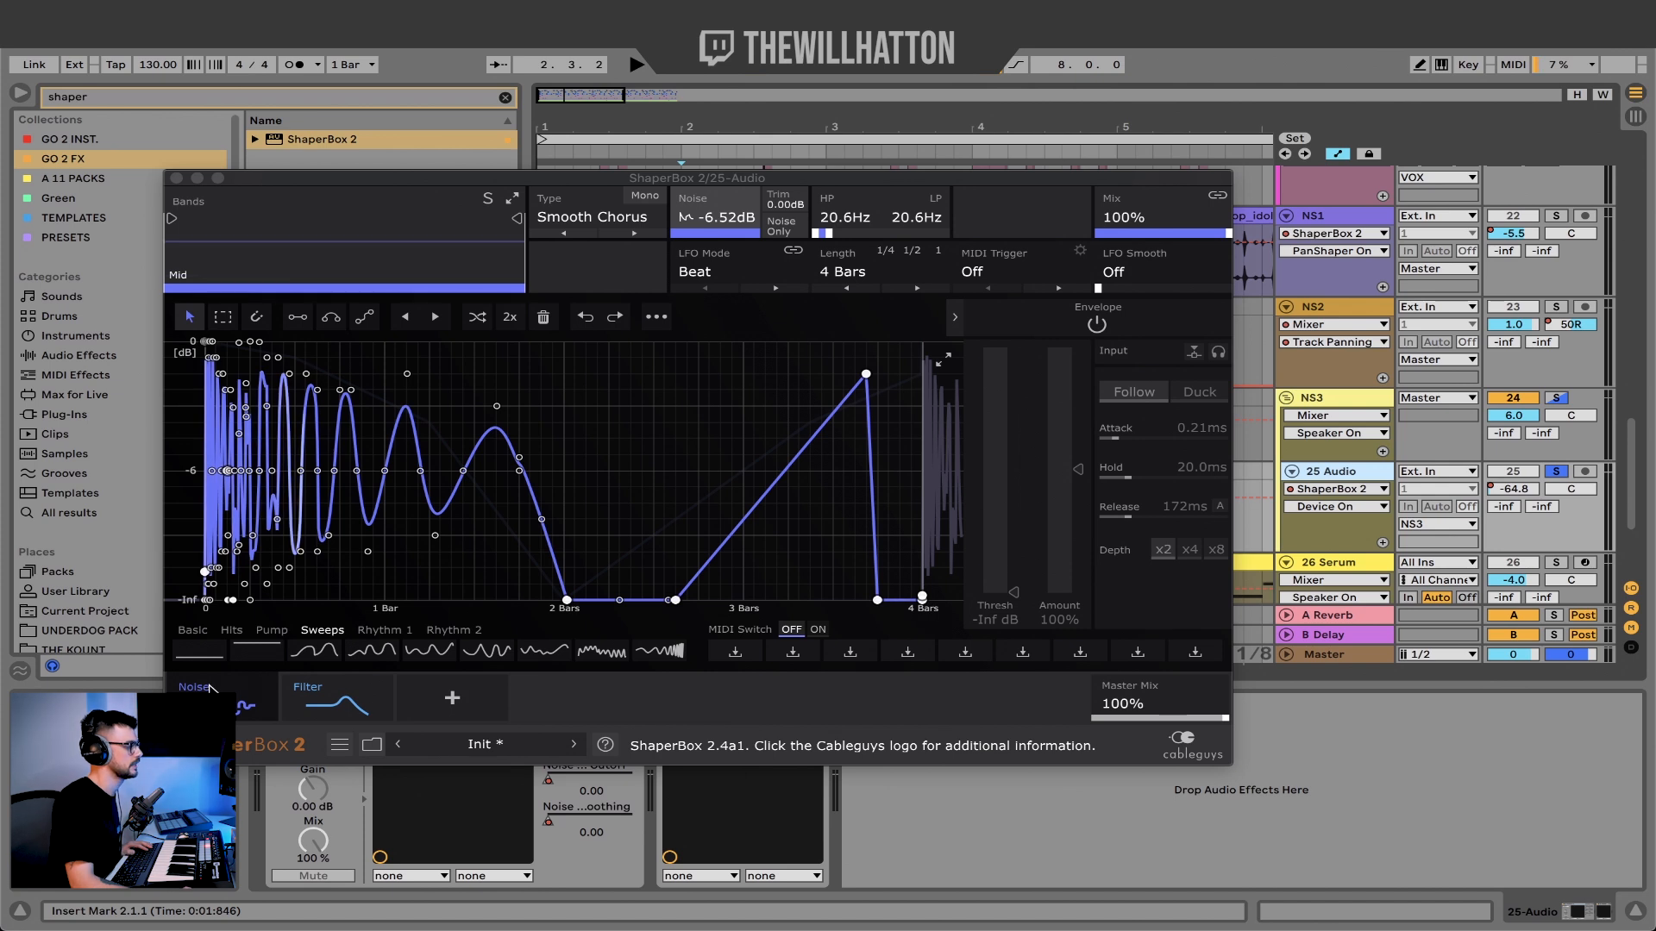
Inspect the Filter and Smooth Chorus Noise shapers on the 25 Audio track, and check playback
{"action": "left_click", "coordinate": [349, 716]}
{"action": "left_click", "coordinate": [271, 690]}
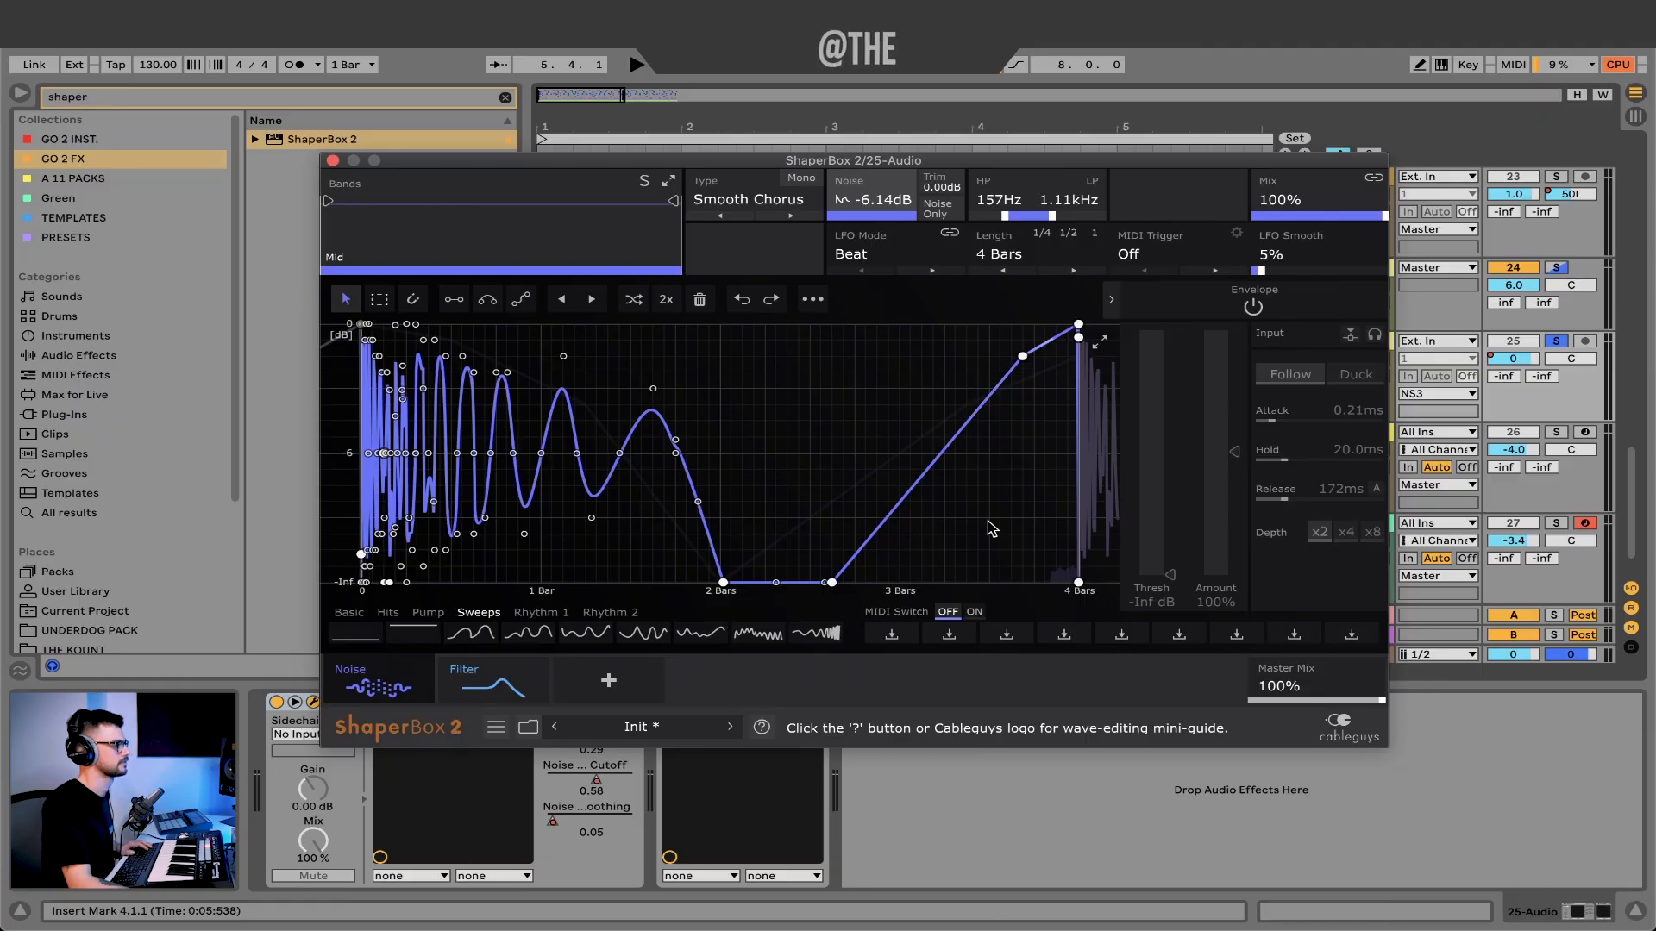
{"action": "key", "text": "space"}
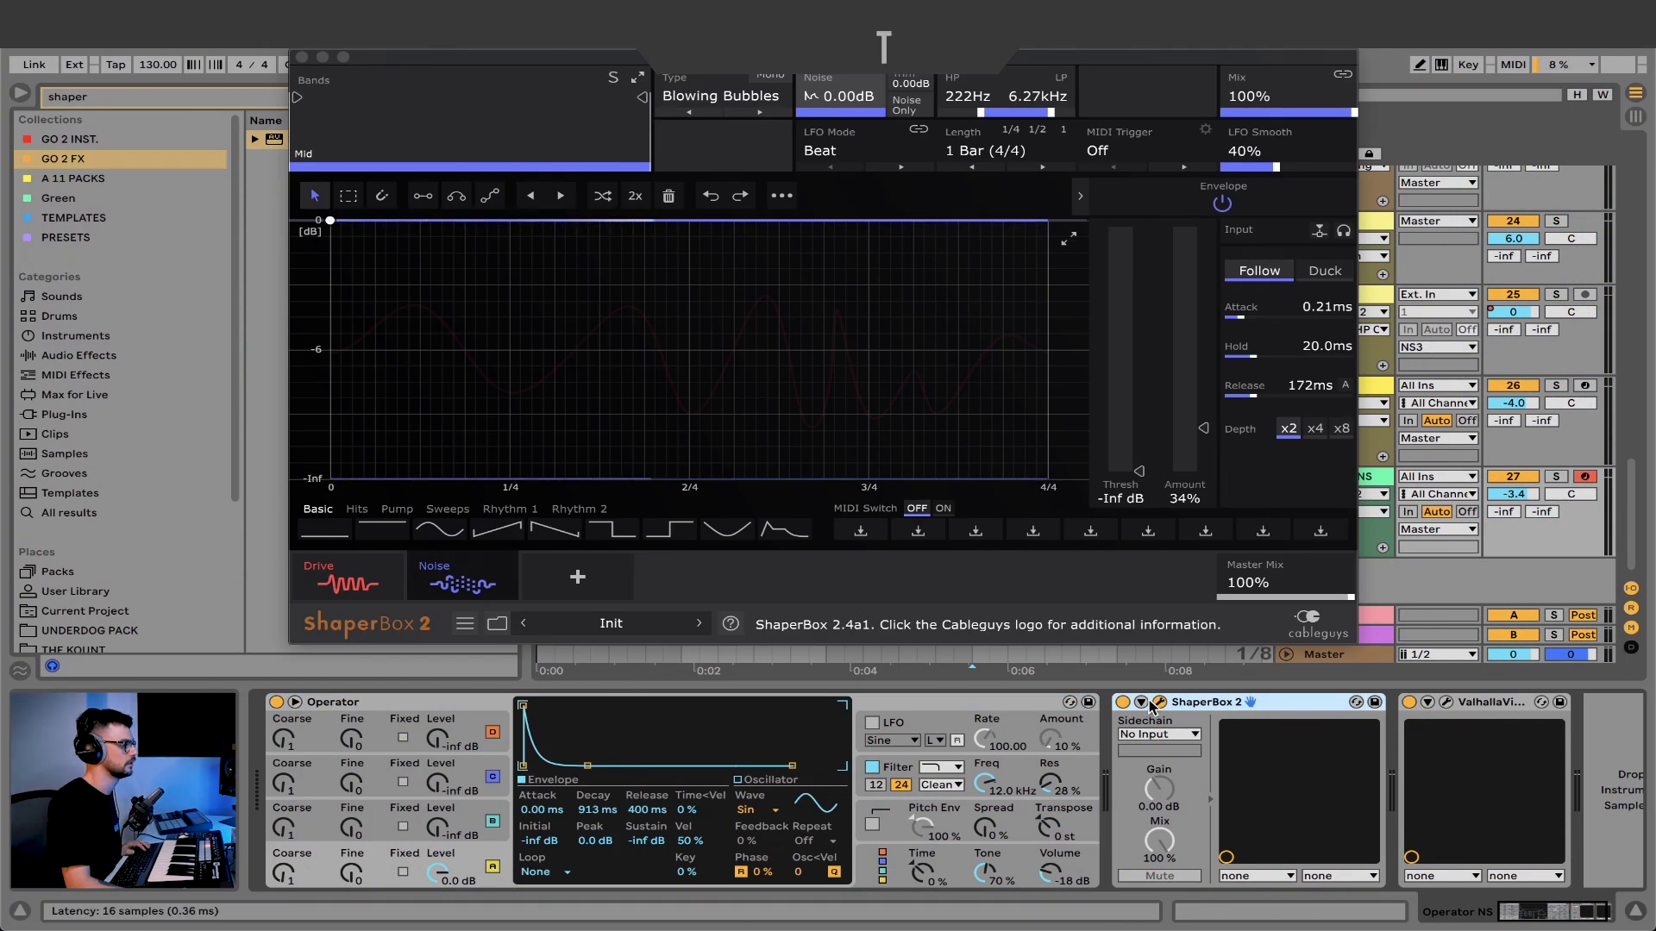
Compare the Operator NS track with ShaperBox 2 bypassed and re-enabled
{"action": "left_click", "coordinate": [1121, 703]}
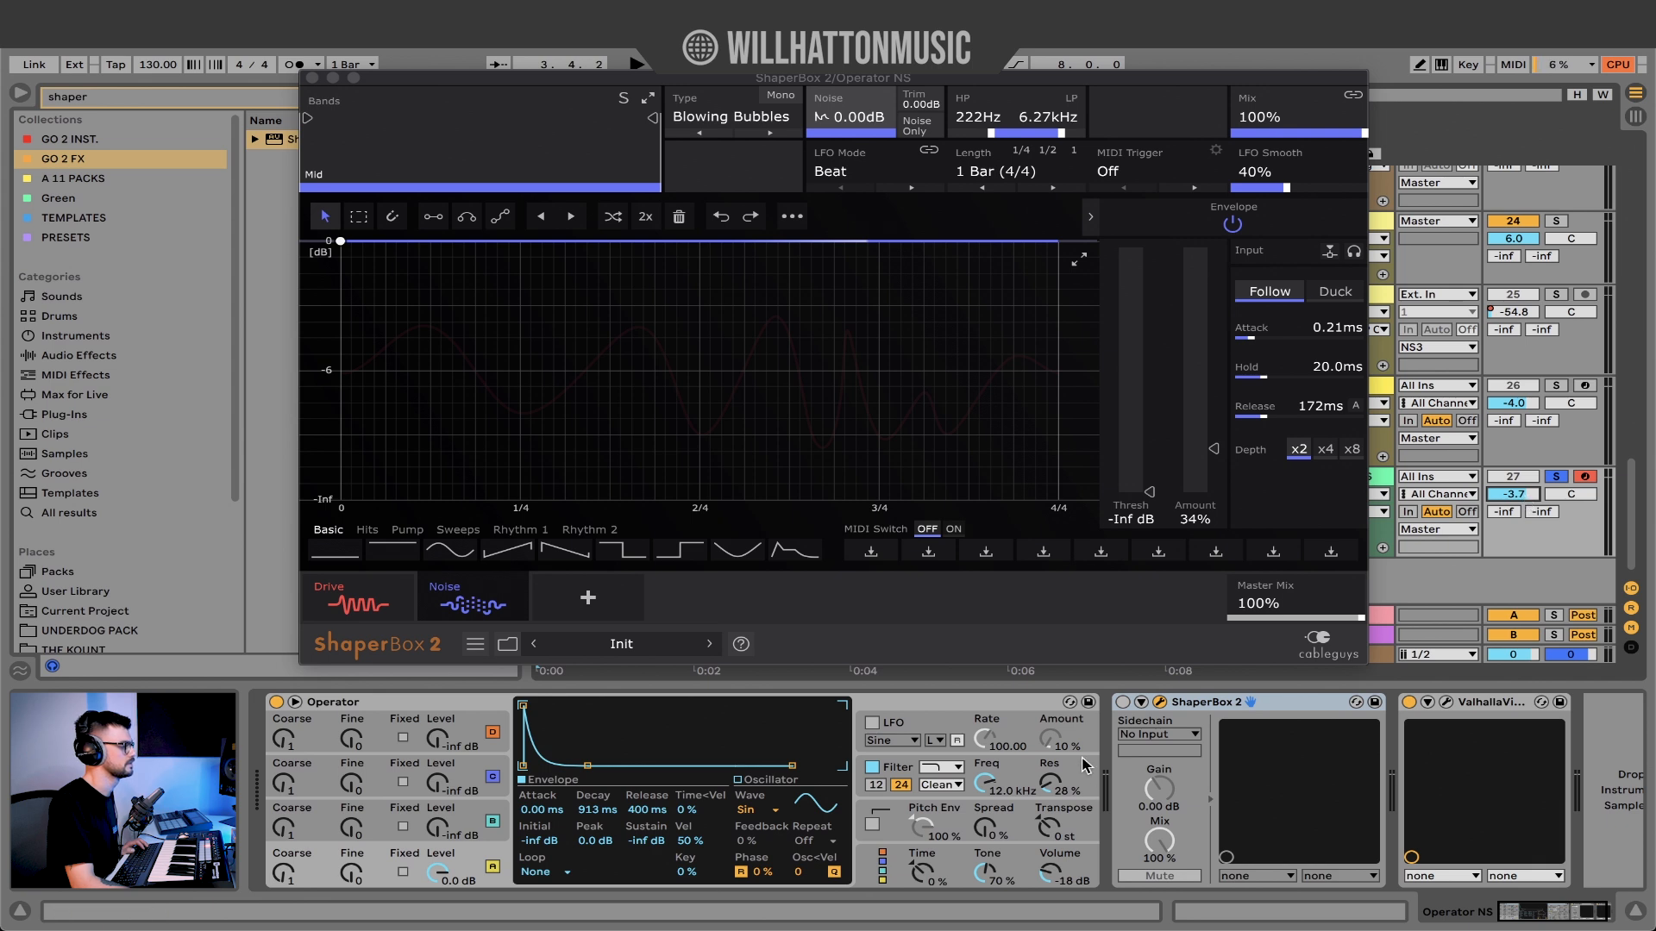
{"action": "left_click", "coordinate": [1122, 703]}
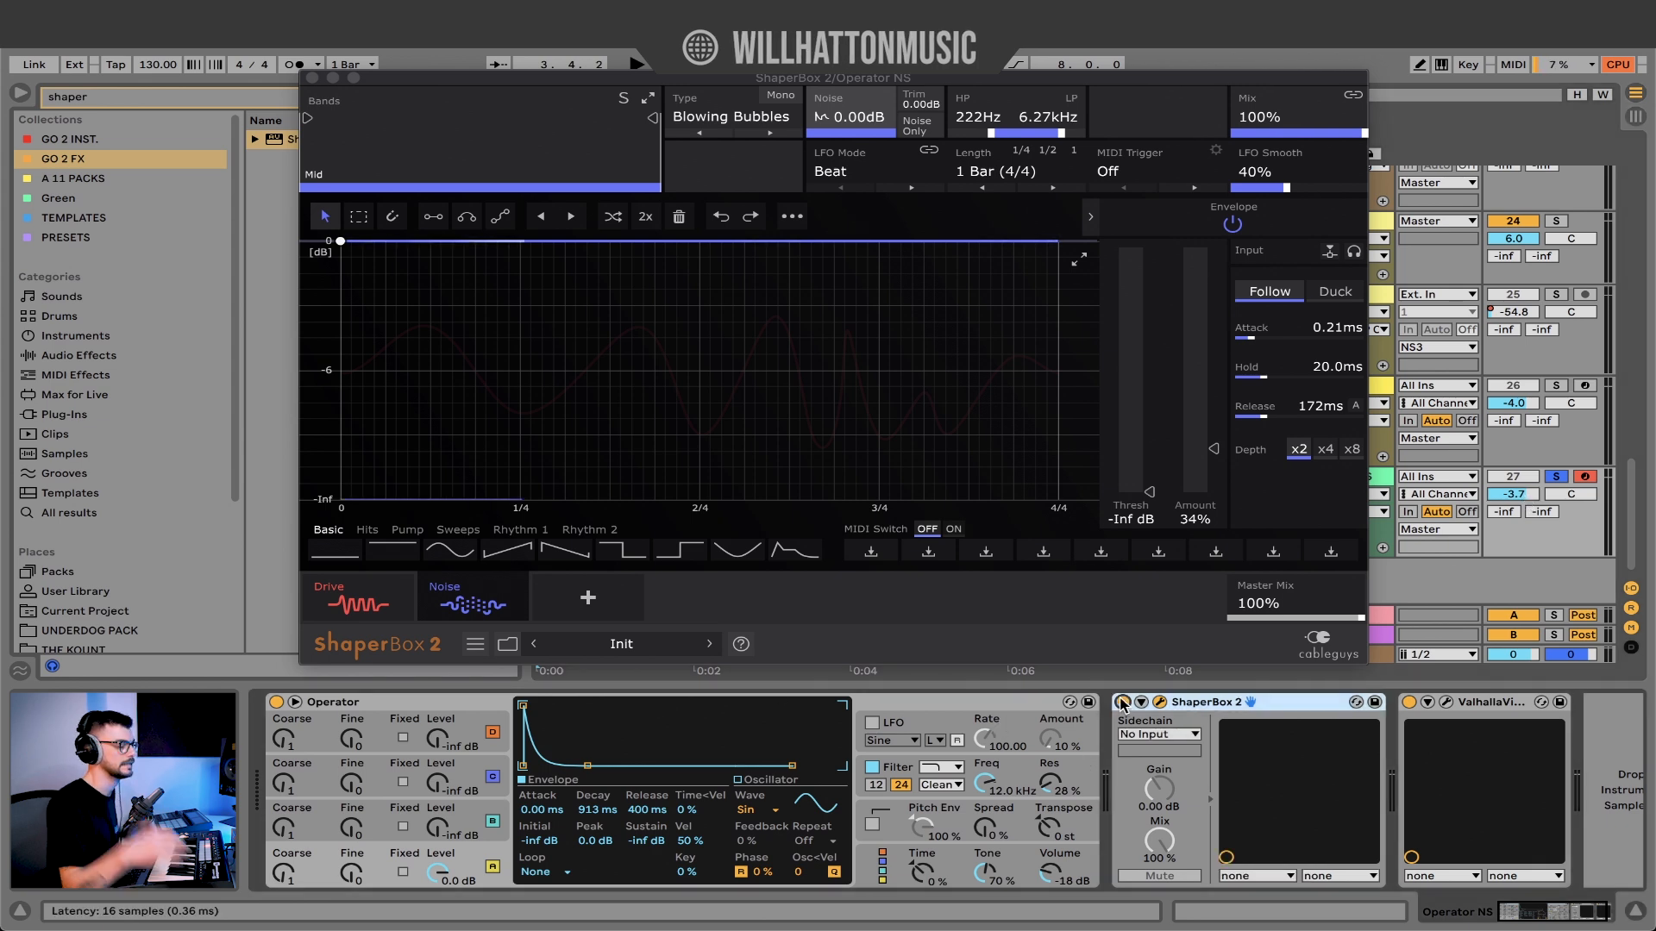
{"action": "key", "text": "space"}
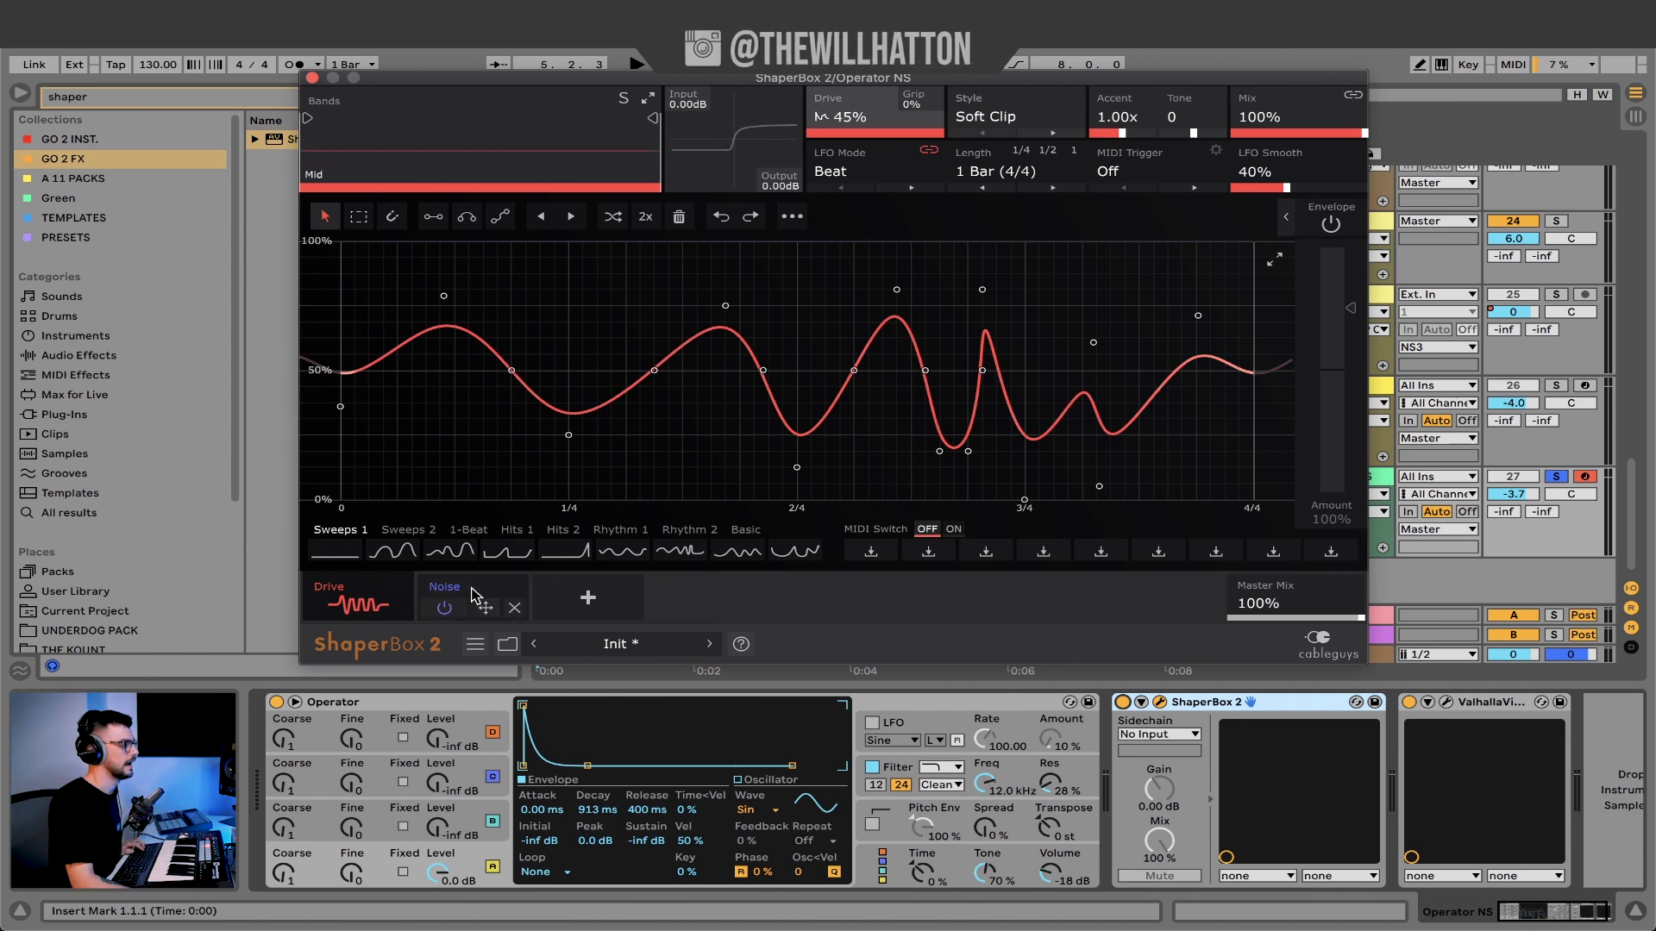
Turn on Noise Only for Operator NS's Blowing Bubbles noise, raise the envelope Amount to 156%, and lower it again during playback
{"action": "left_click", "coordinate": [473, 599]}
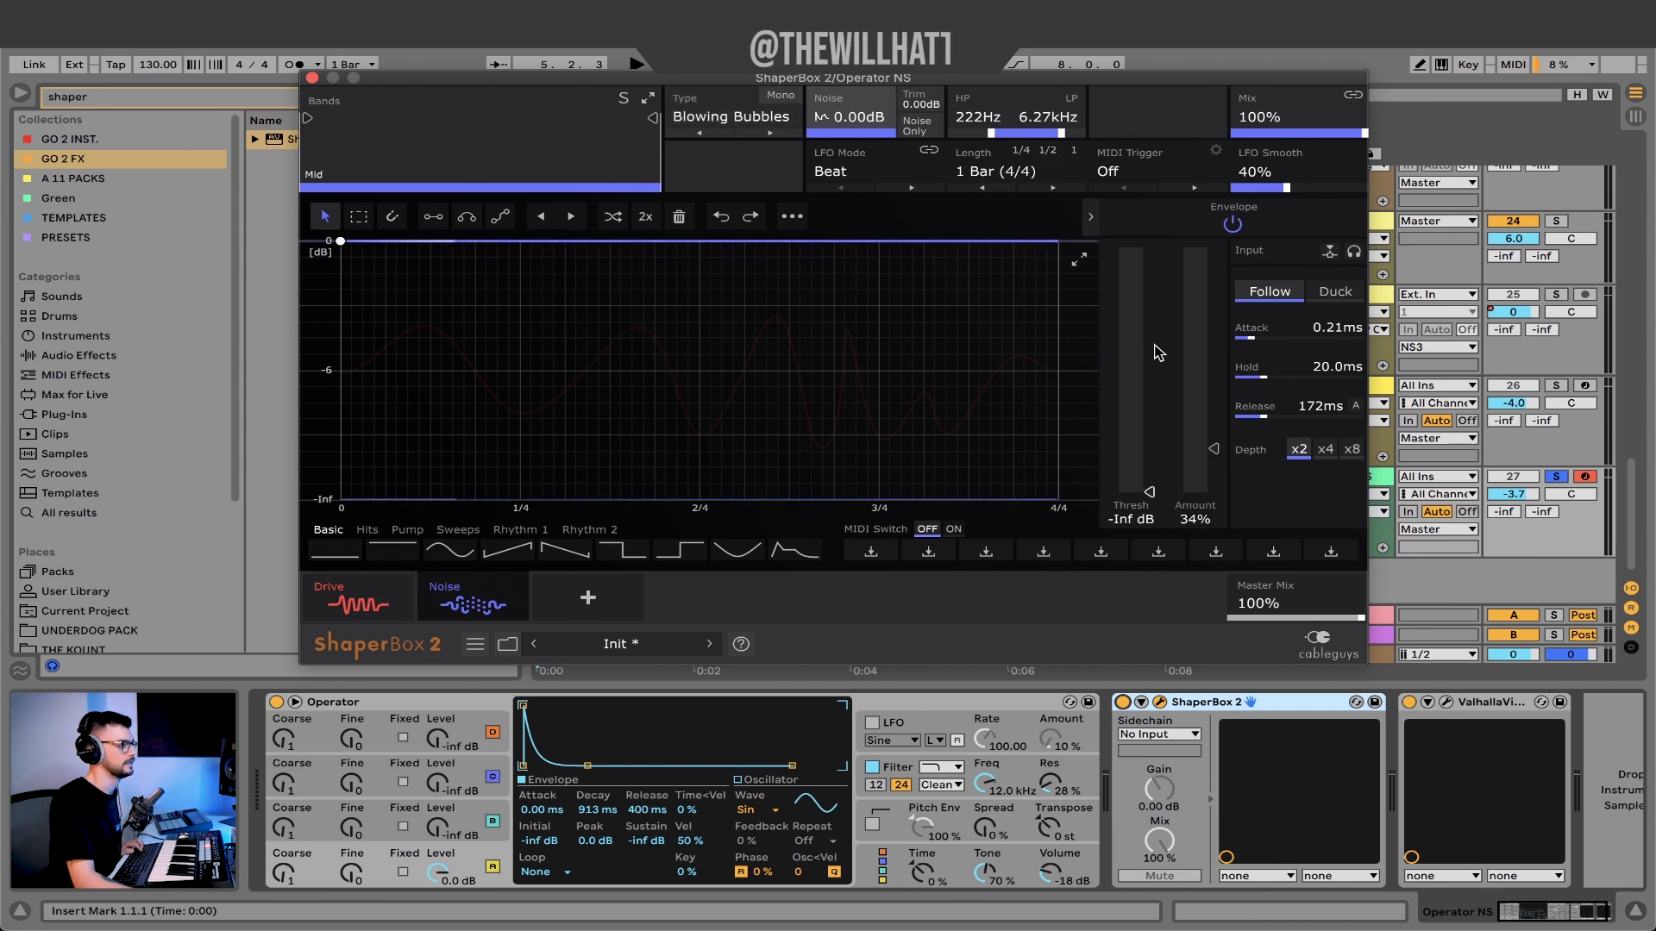
{"action": "left_click", "coordinate": [935, 124]}
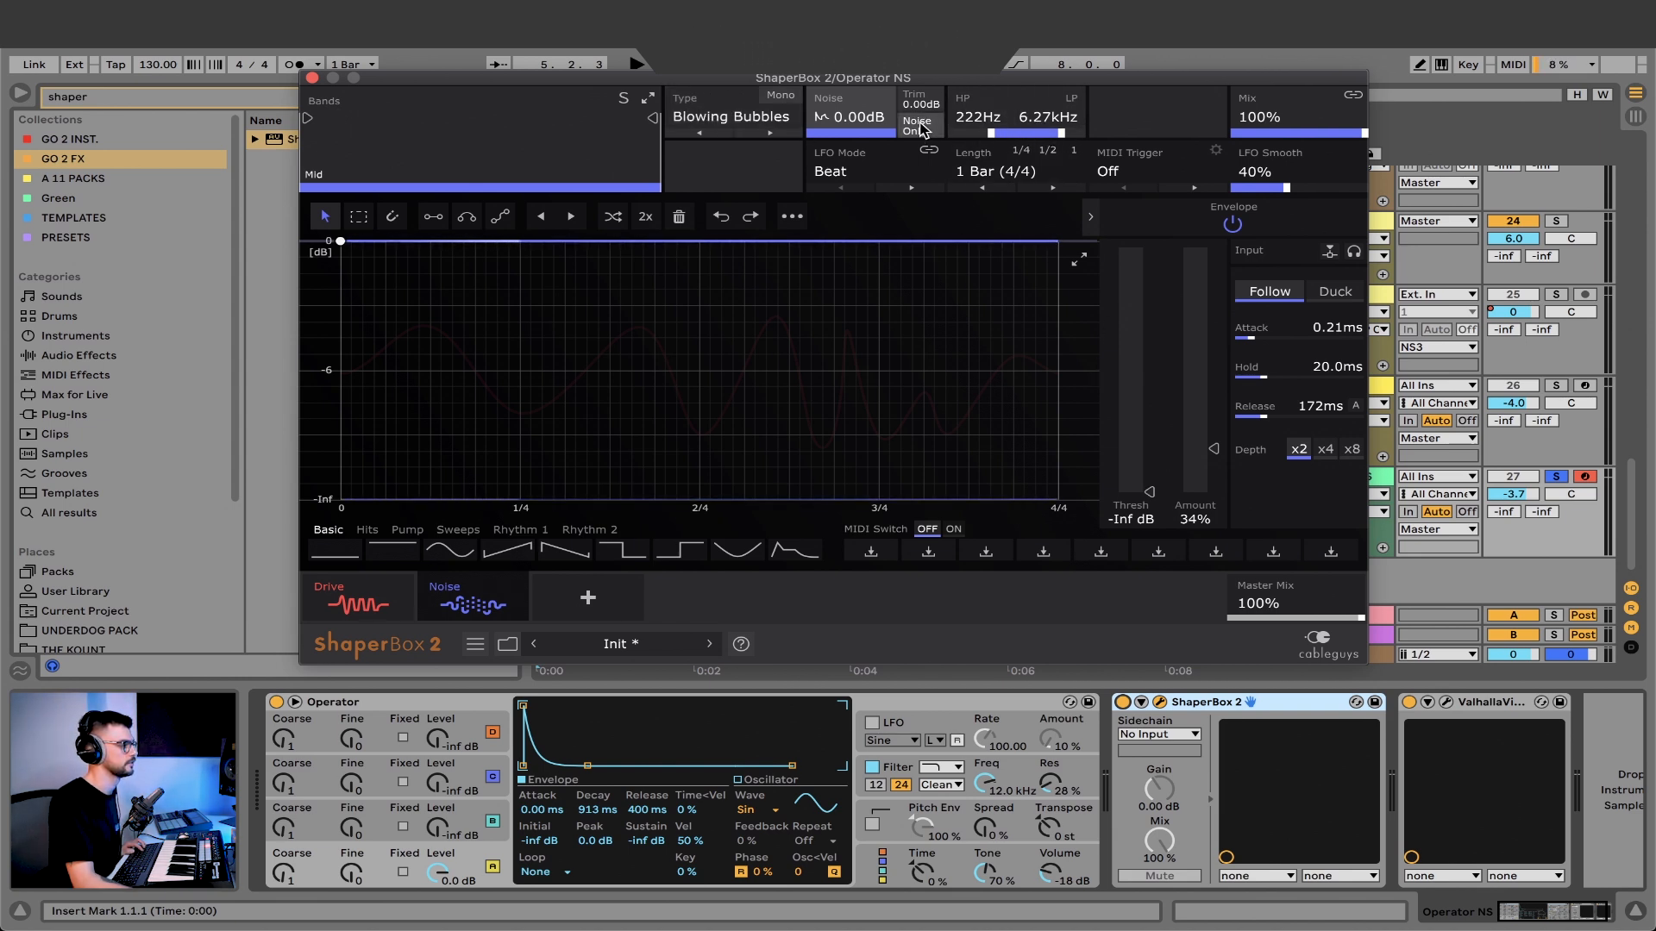
{"action": "left_click_drag", "start_coordinate": [1224, 445], "coordinate": [1207, 323]}
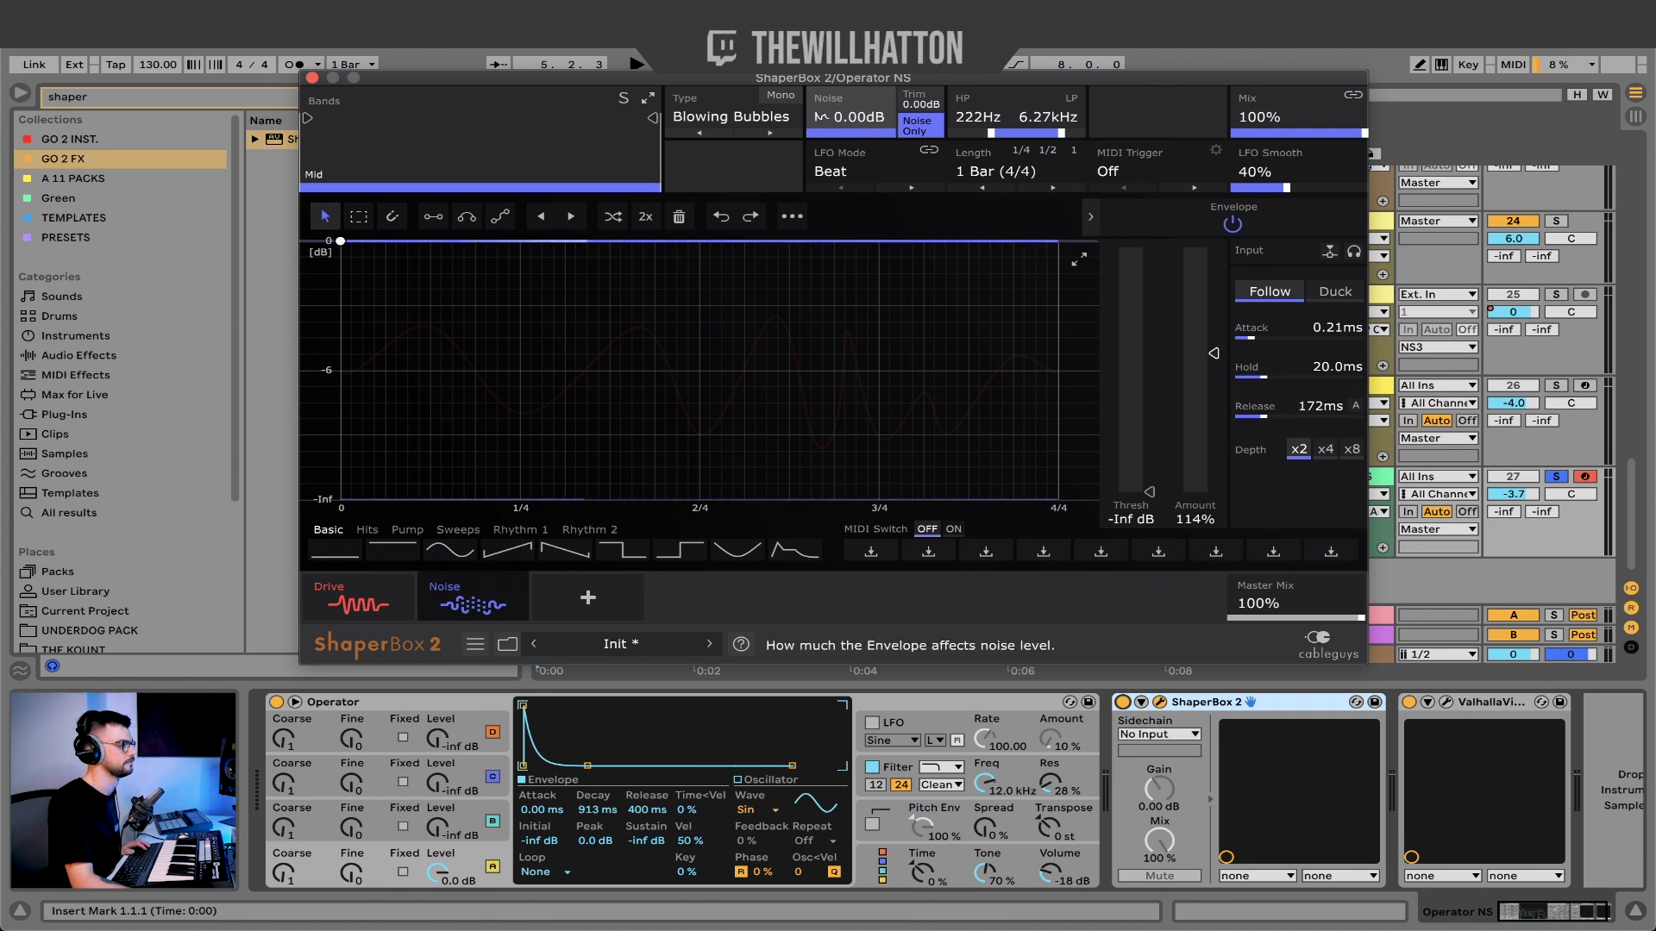
{"action": "key", "text": "space"}
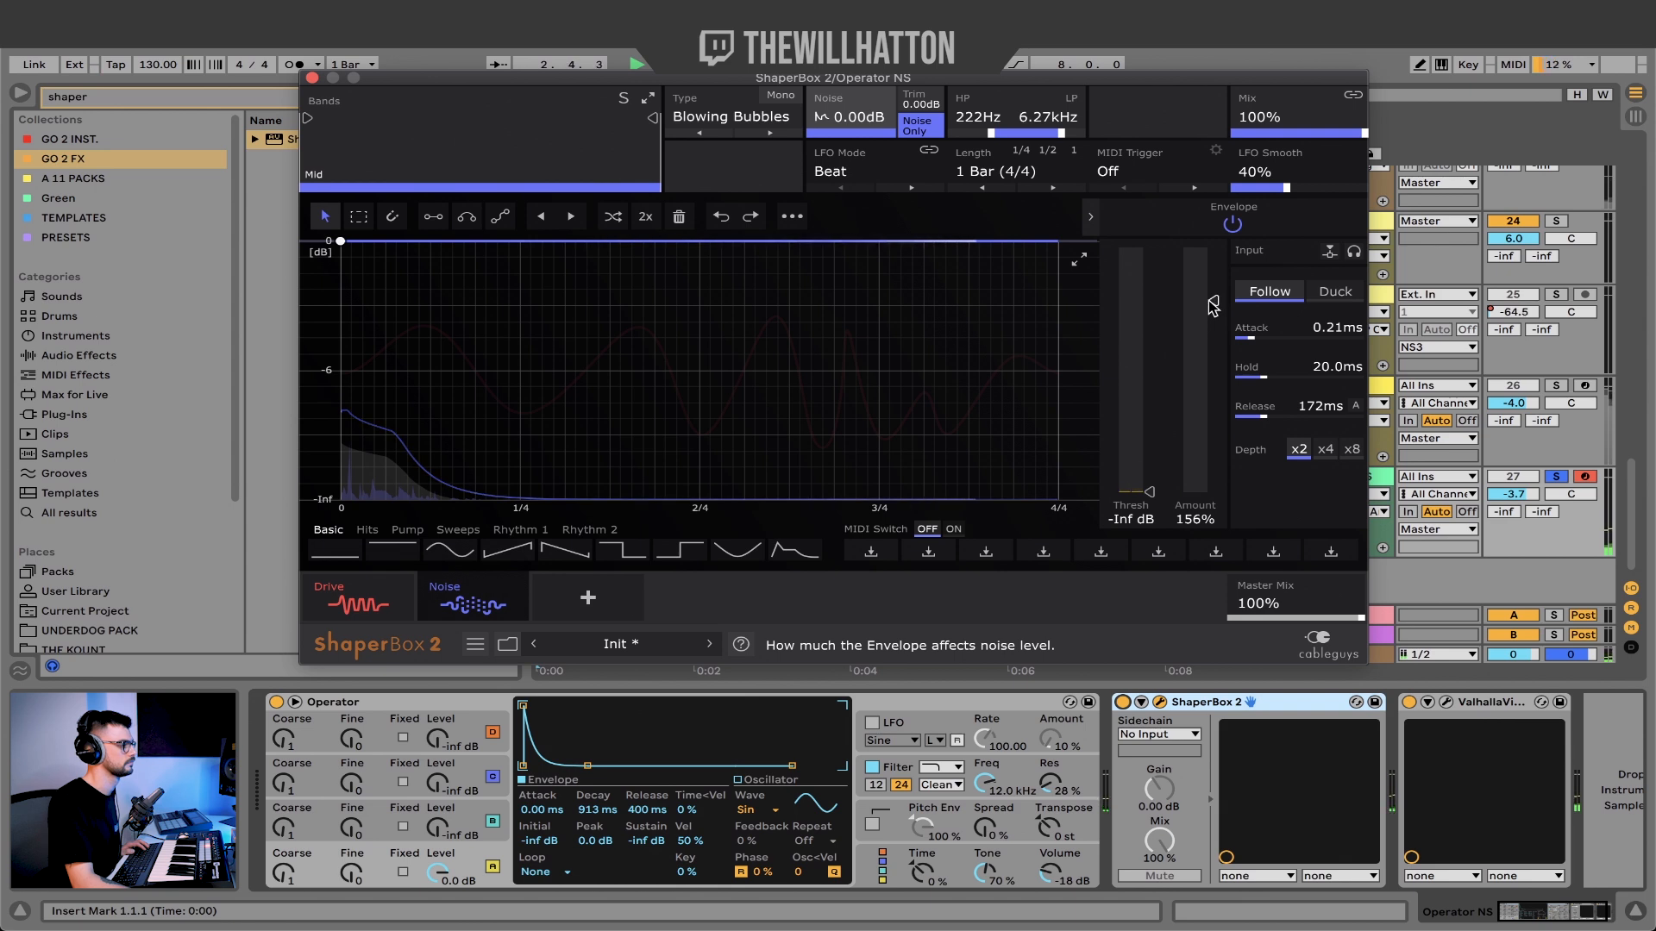
{"action": "left_click_drag", "start_coordinate": [1213, 304], "coordinate": [1213, 450]}
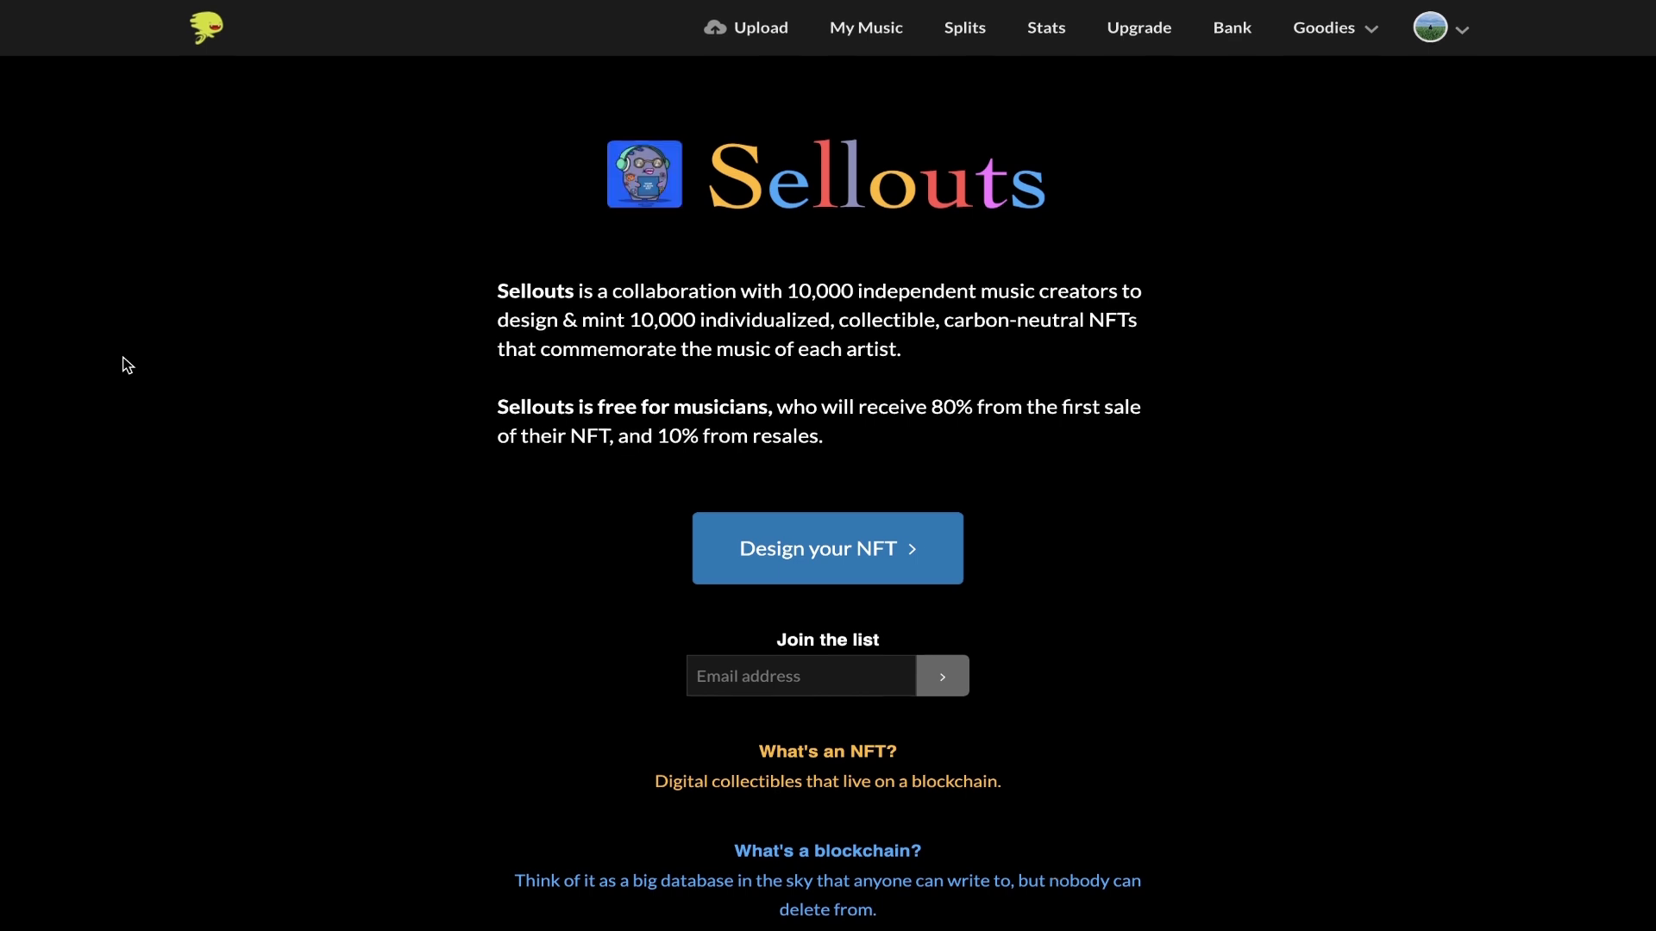
Switch to the browser and look through the Sellouts page's NFT introduction and questions
{"action": "scroll", "coordinate": [127, 365], "scroll_direction": "down", "scroll_amount": 3}
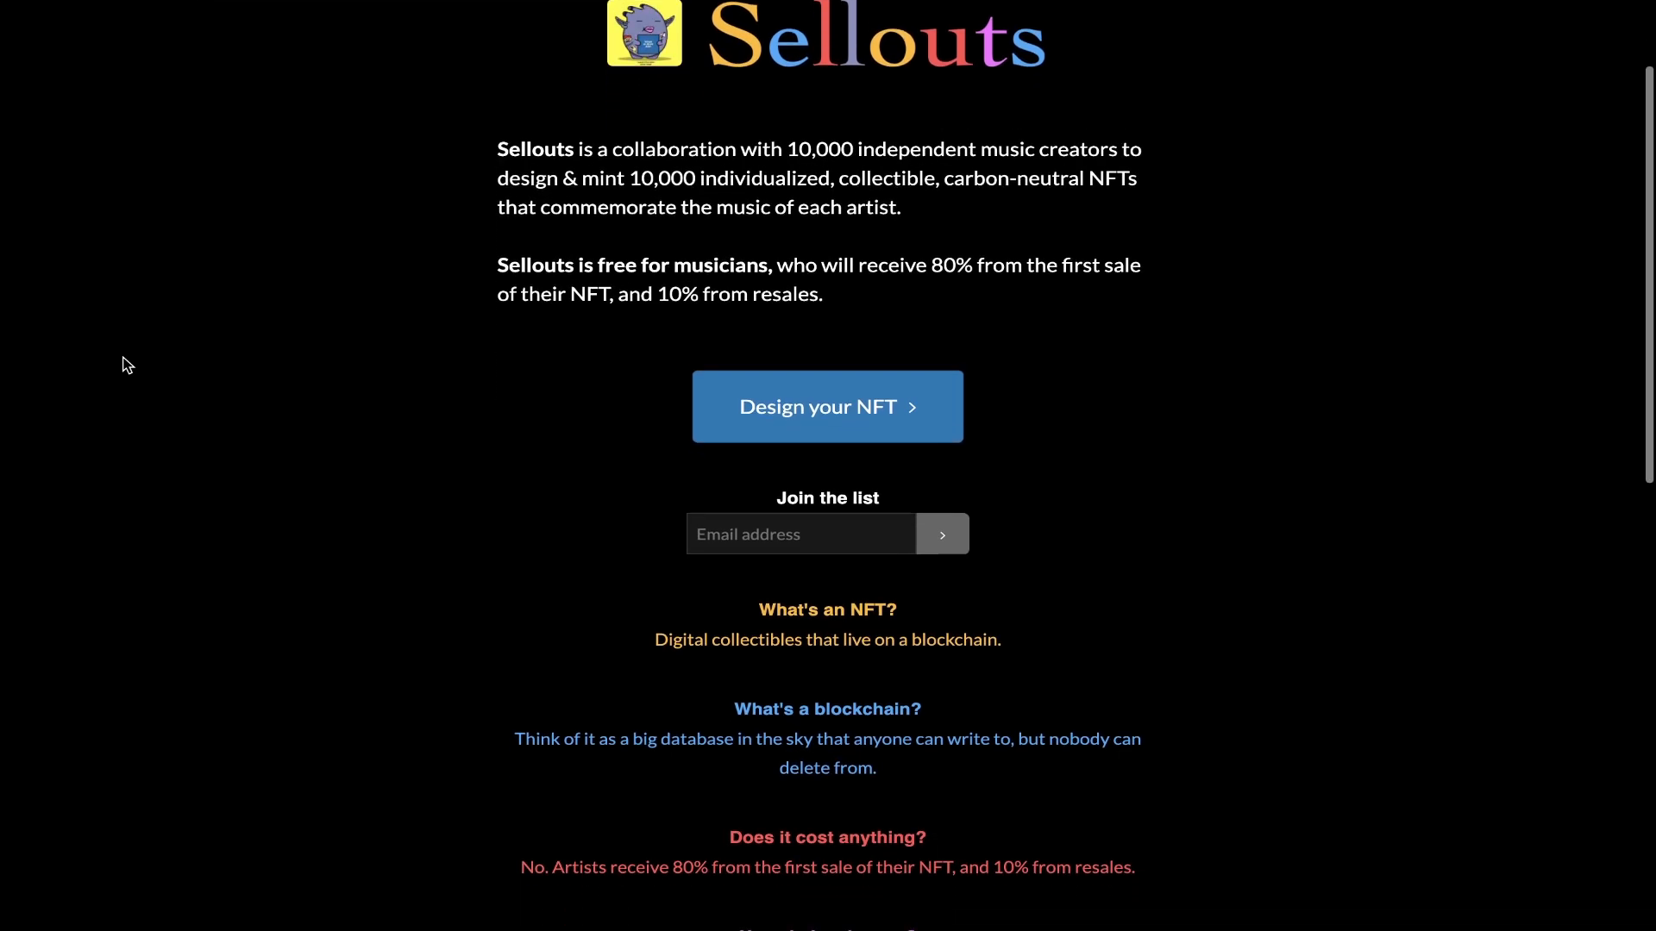
{"action": "scroll", "coordinate": [126, 366], "scroll_direction": "down", "scroll_amount": 2}
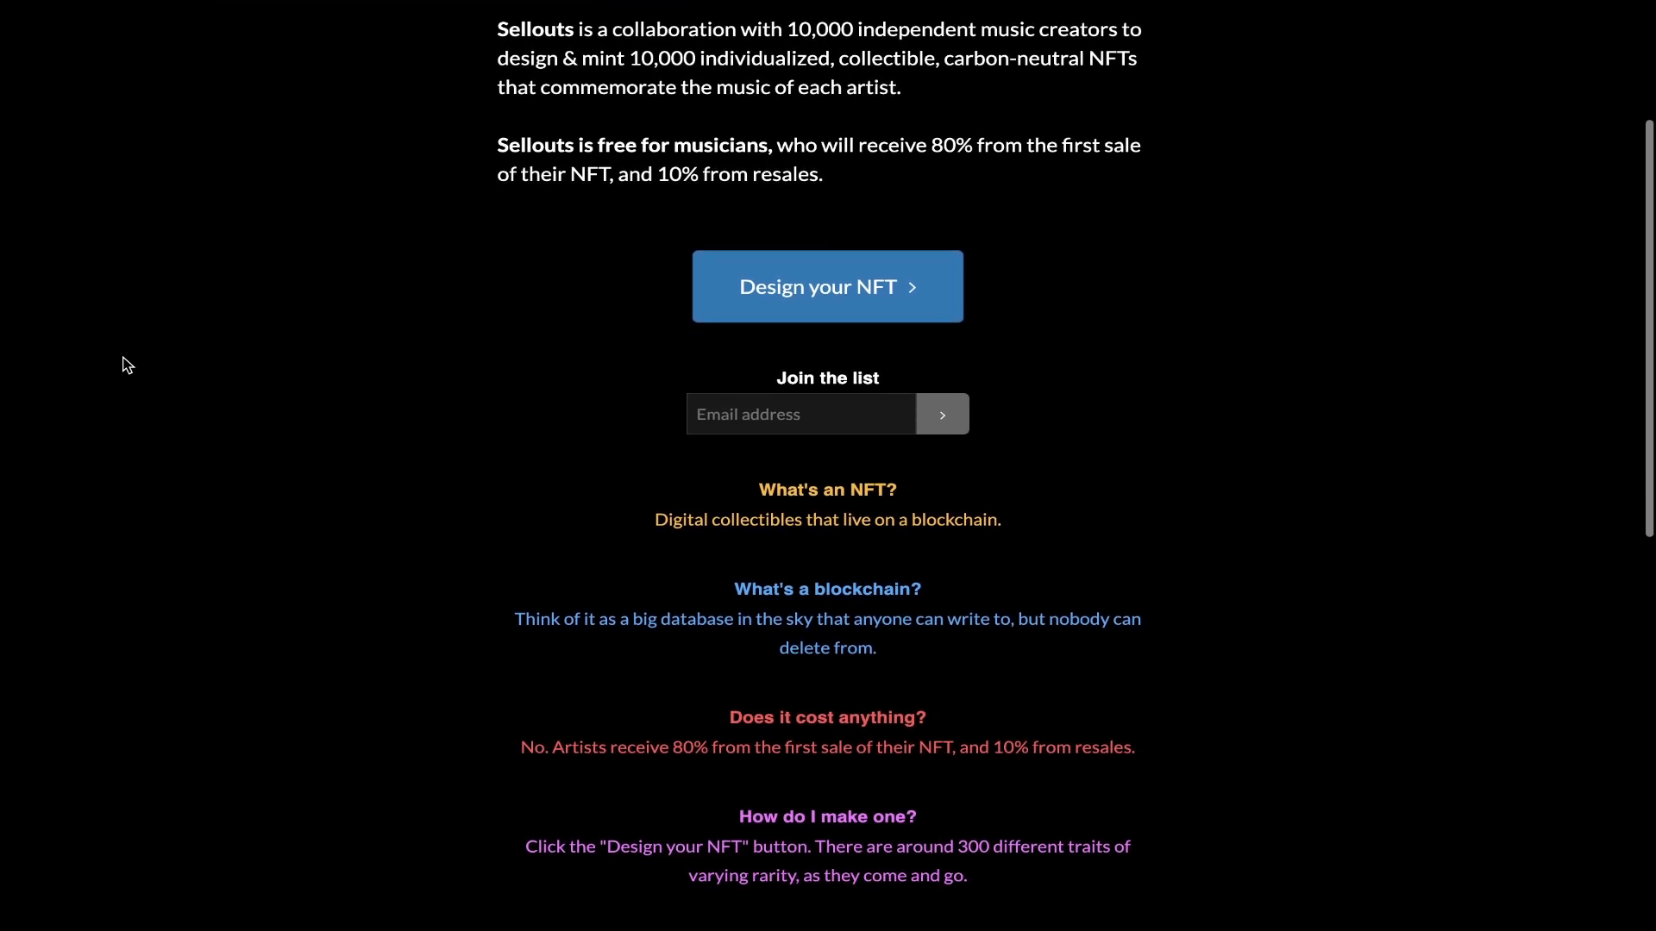
Open the Sellouts NFT designer and choose the Chiyoda City release as the artwork
{"action": "scroll", "coordinate": [126, 366], "scroll_direction": "down", "scroll_amount": 2}
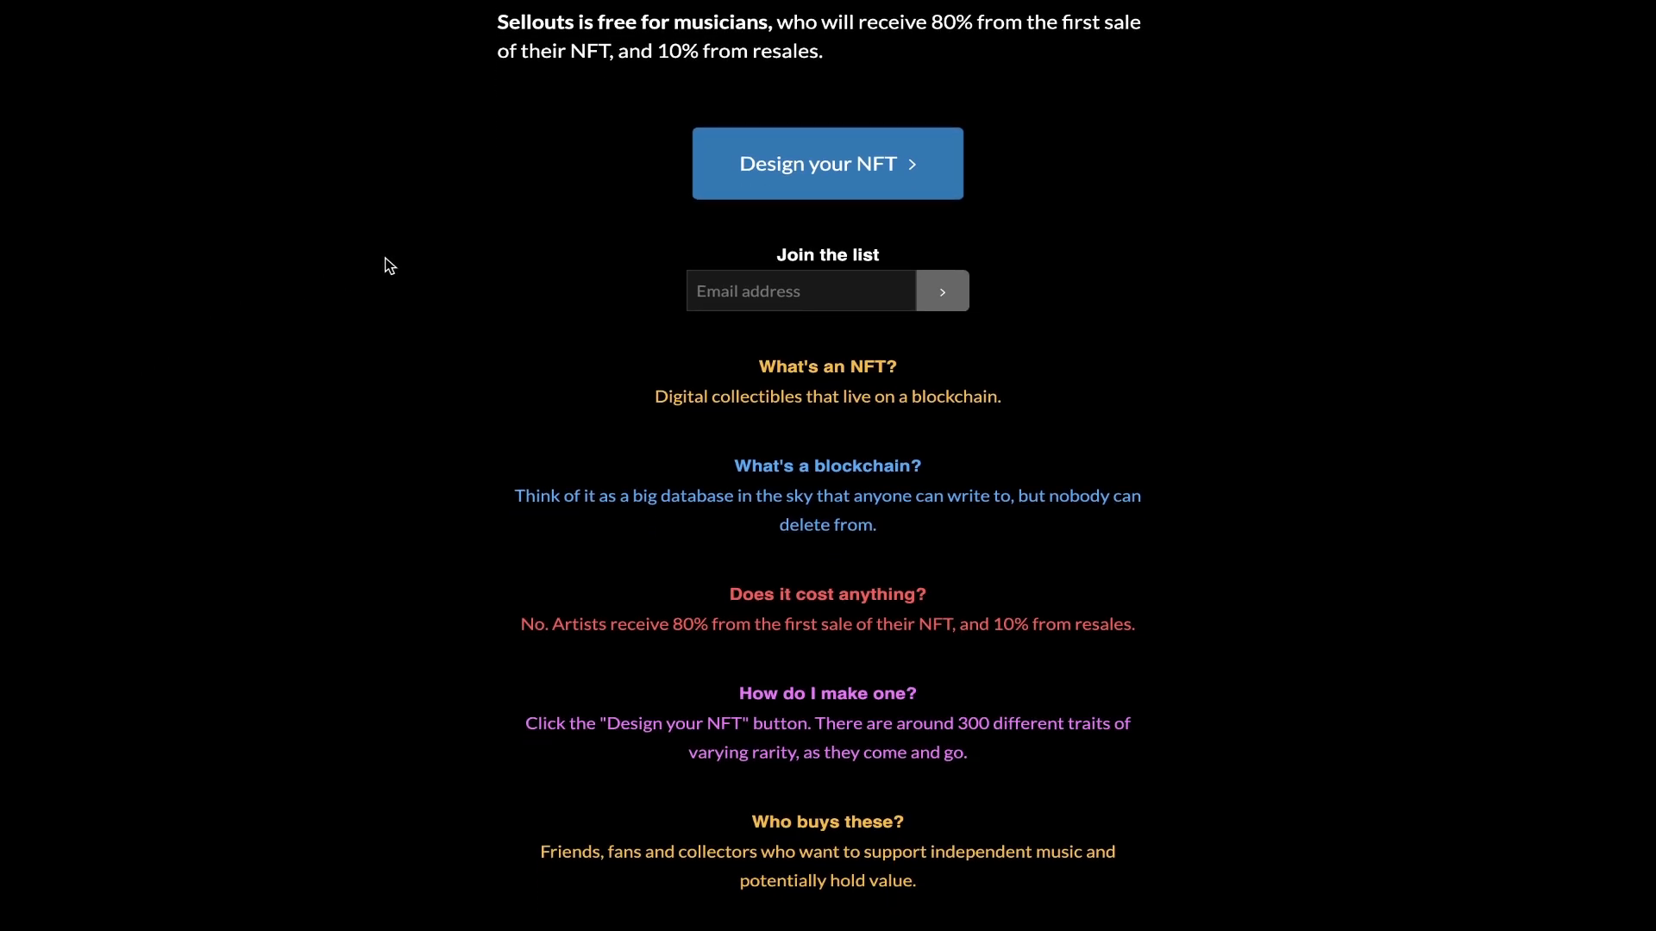
{"action": "left_click", "coordinate": [826, 164]}
{"action": "left_click", "coordinate": [939, 311]}
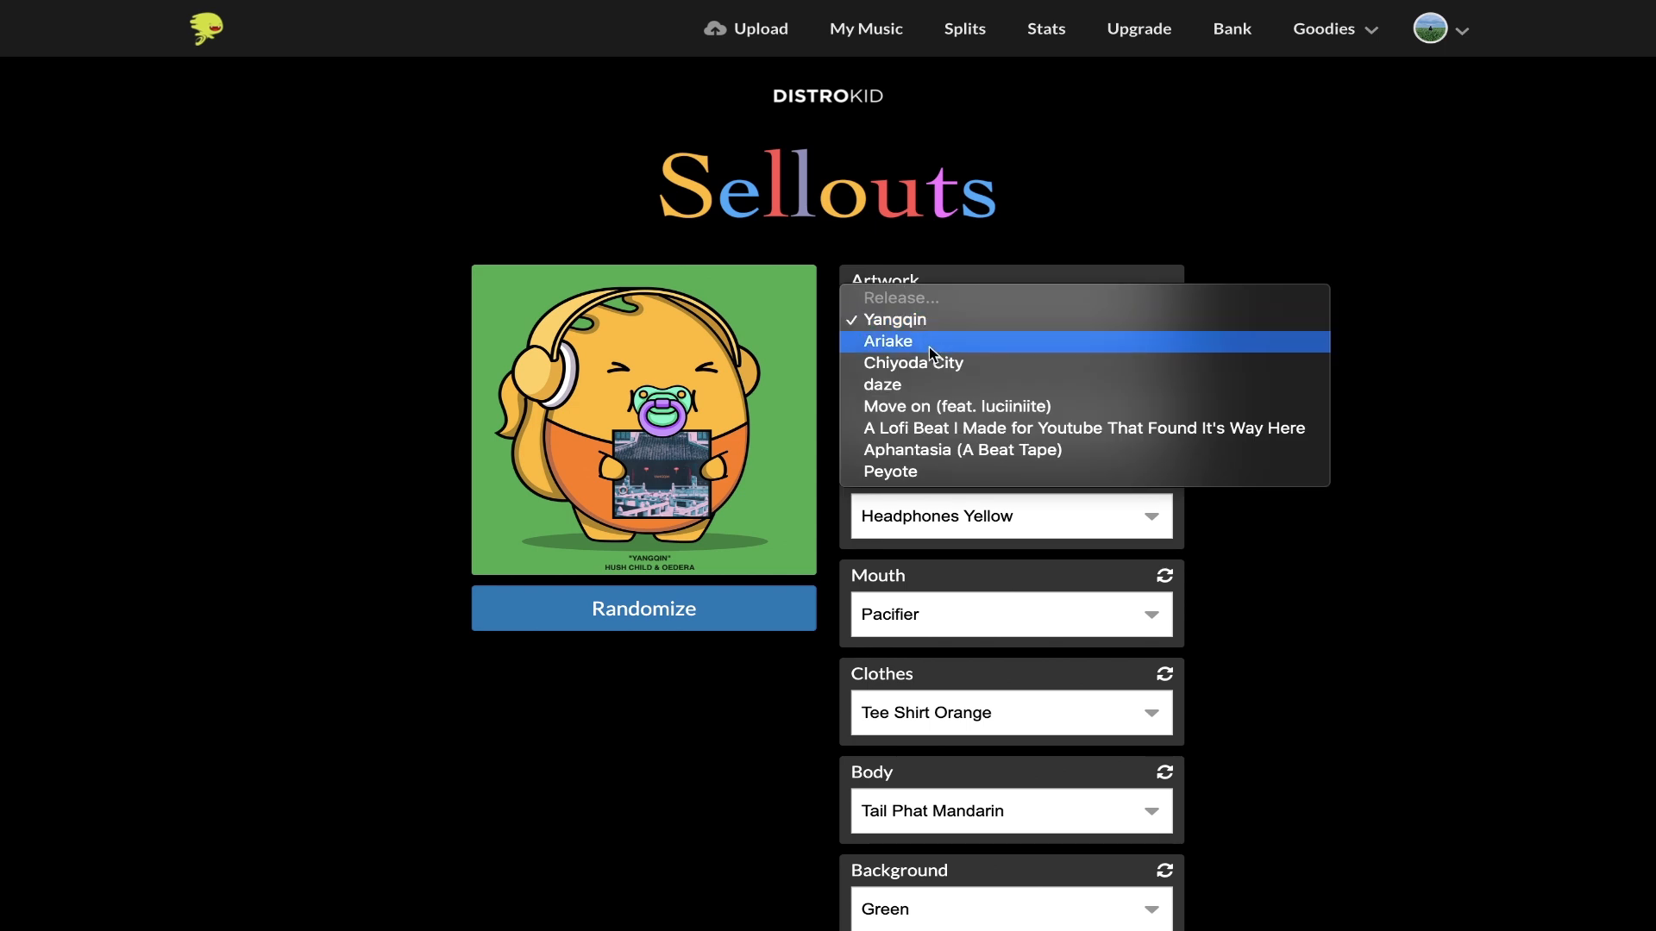
{"action": "left_click", "coordinate": [925, 366]}
Randomize the character's traits several times, stopping at the design with Hairdo Rainbow and Tighty Reds
{"action": "left_click", "coordinate": [683, 611]}
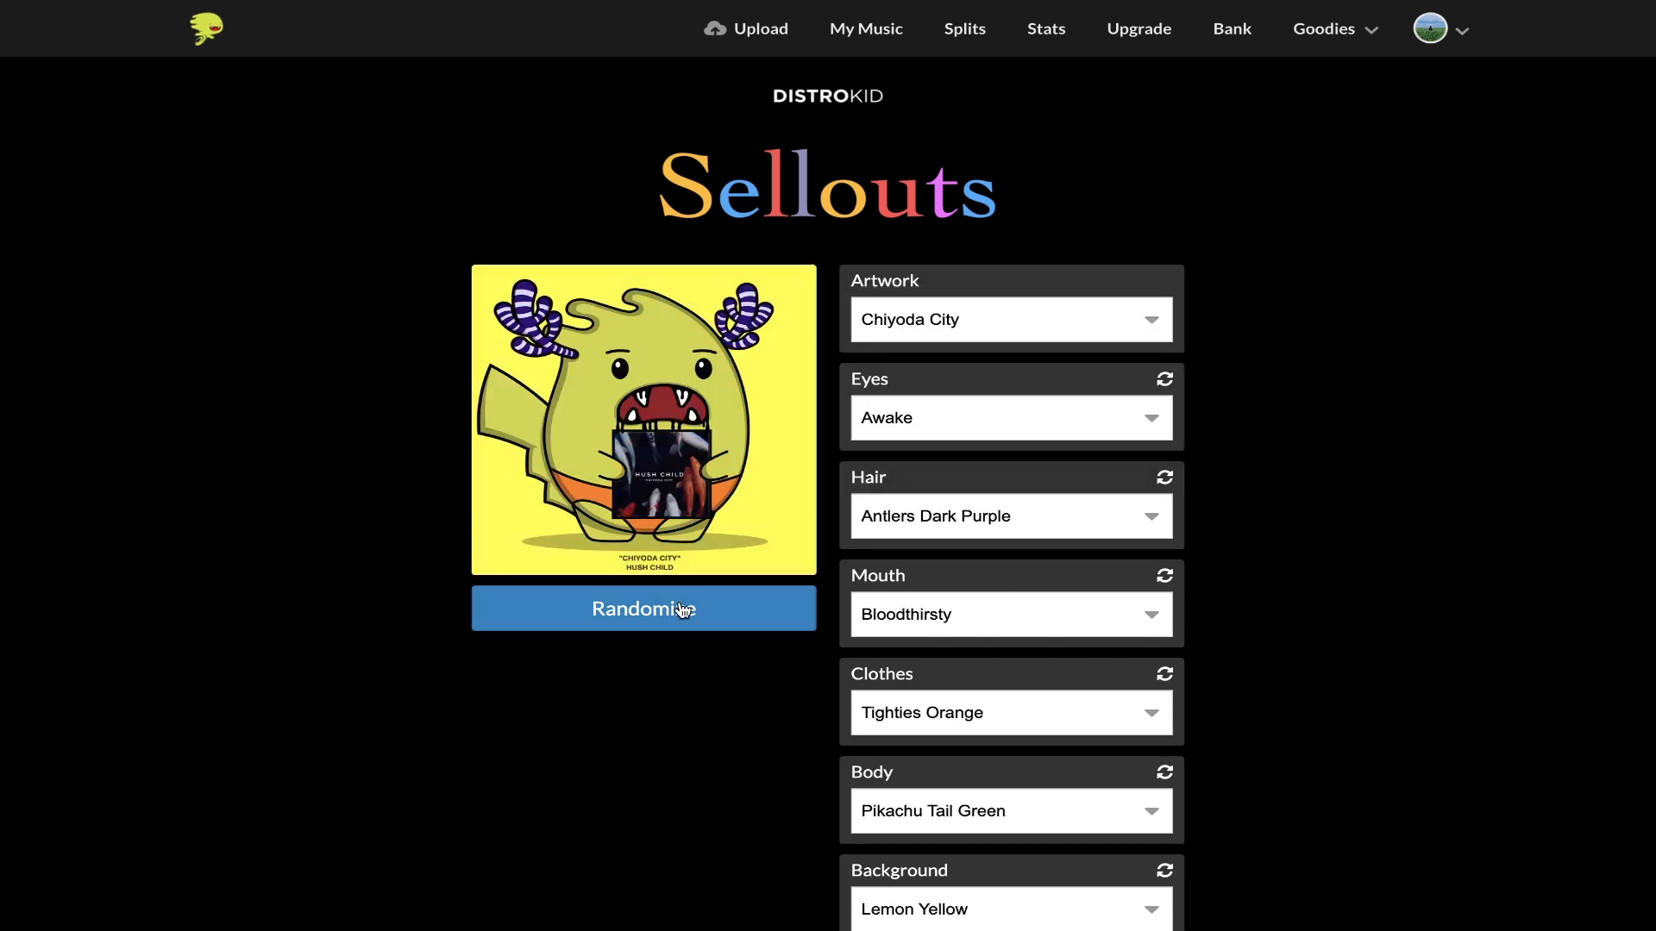
{"action": "left_click", "coordinate": [683, 610]}
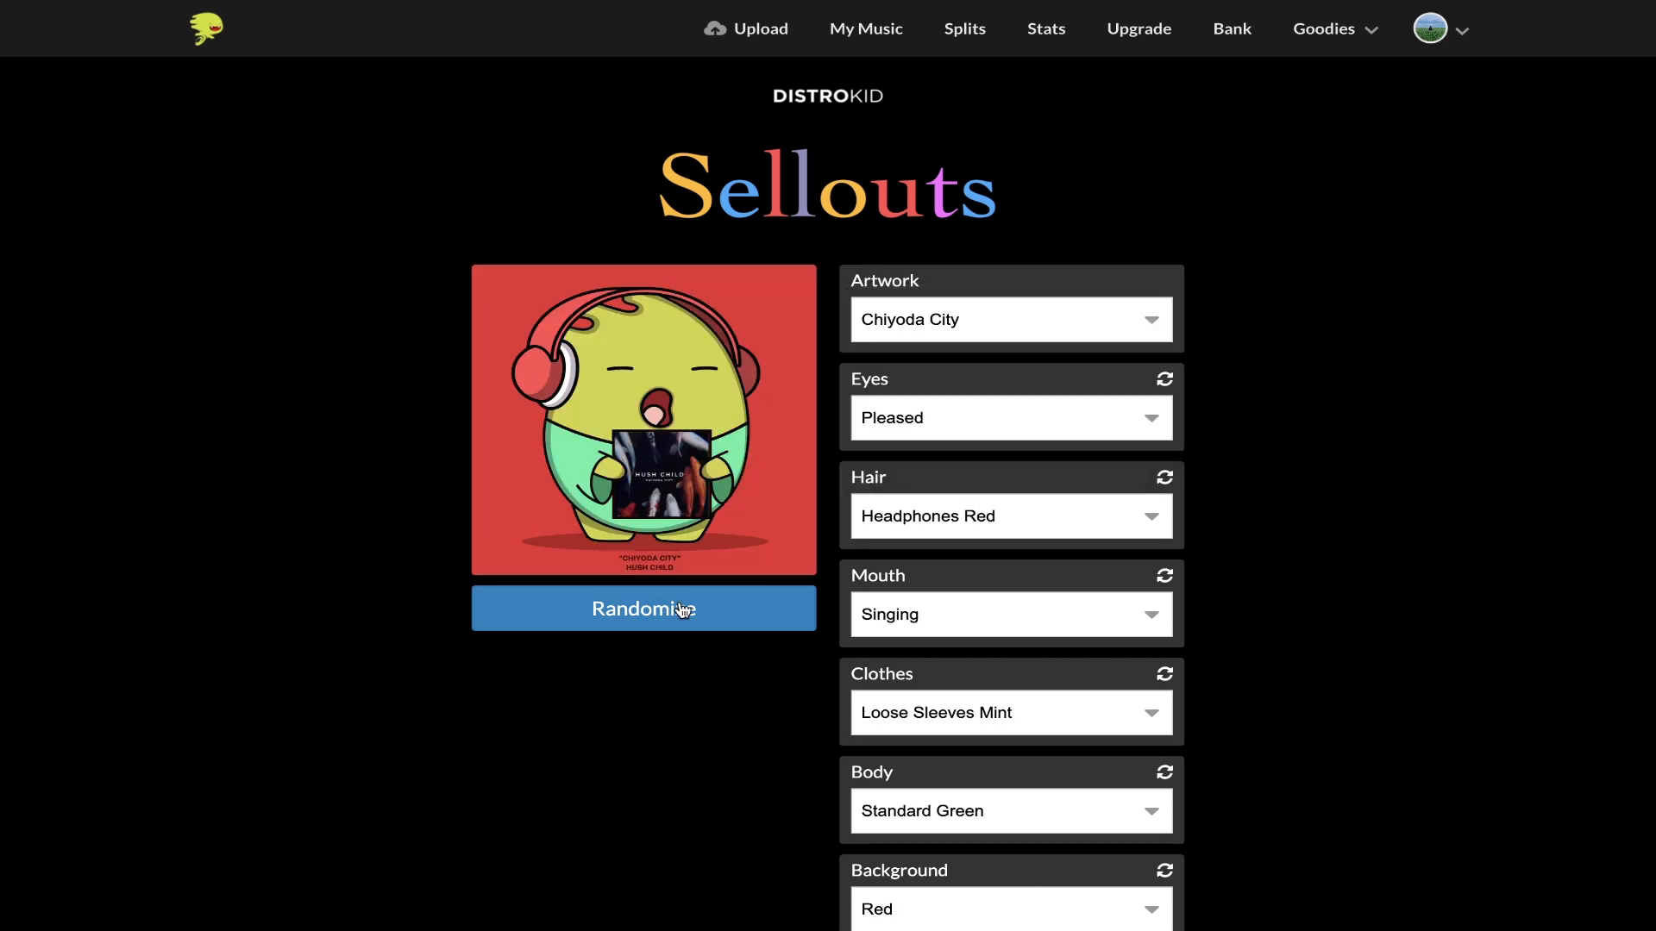
{"action": "left_click", "coordinate": [683, 610]}
{"action": "left_click", "coordinate": [733, 609]}
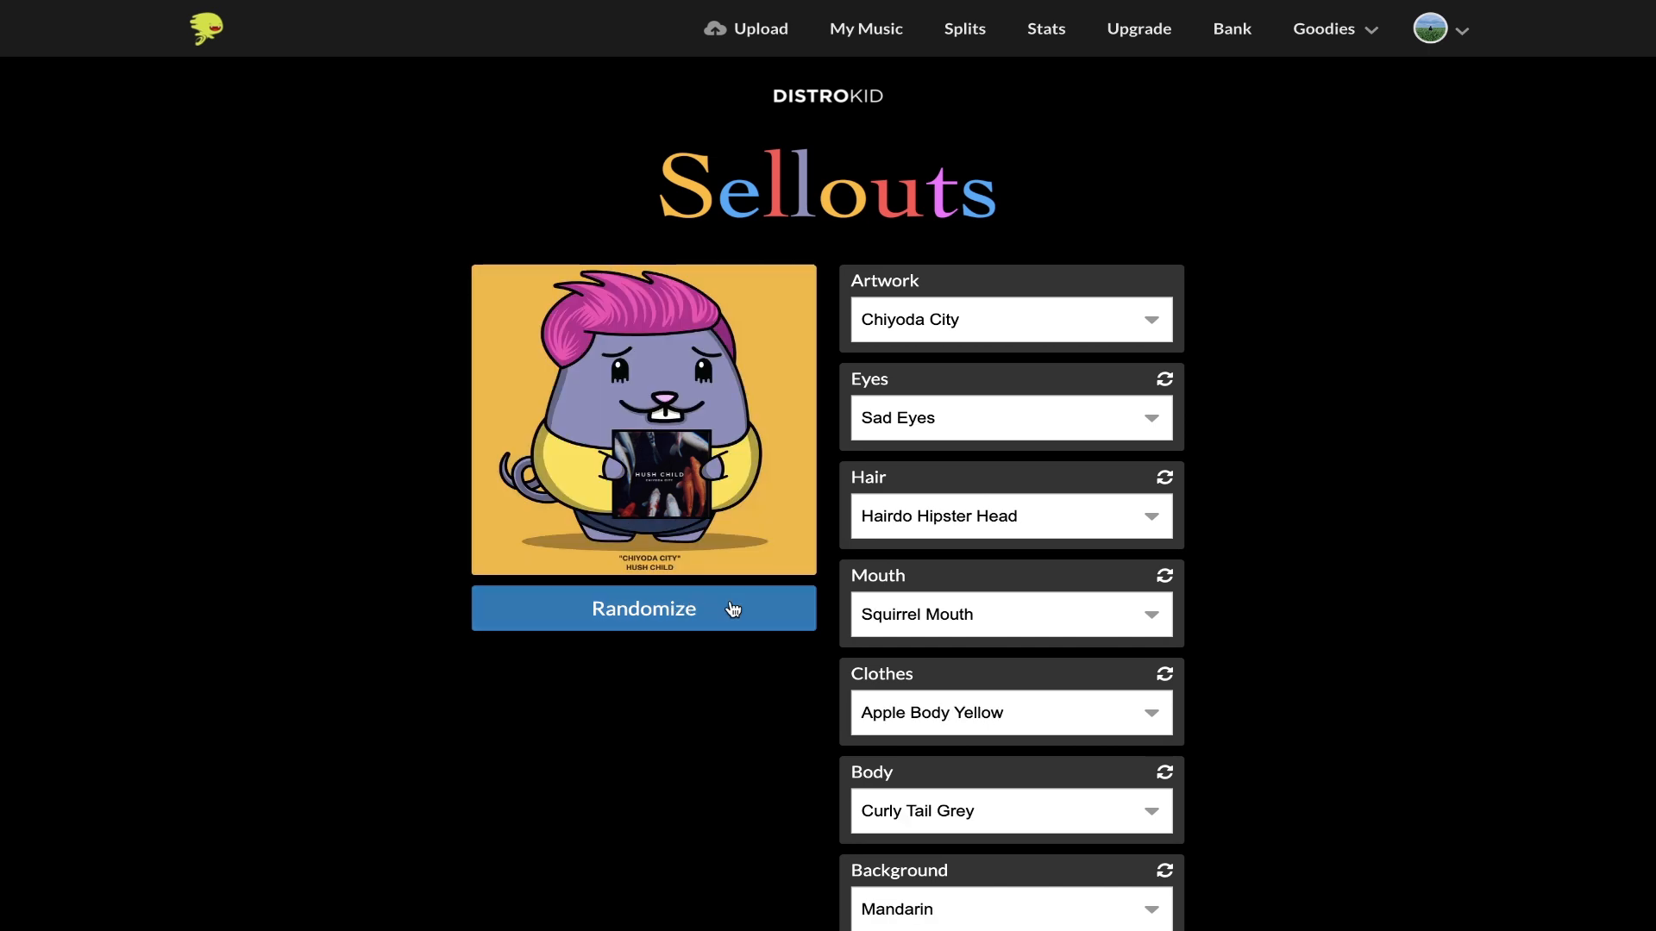
{"action": "left_click", "coordinate": [733, 610]}
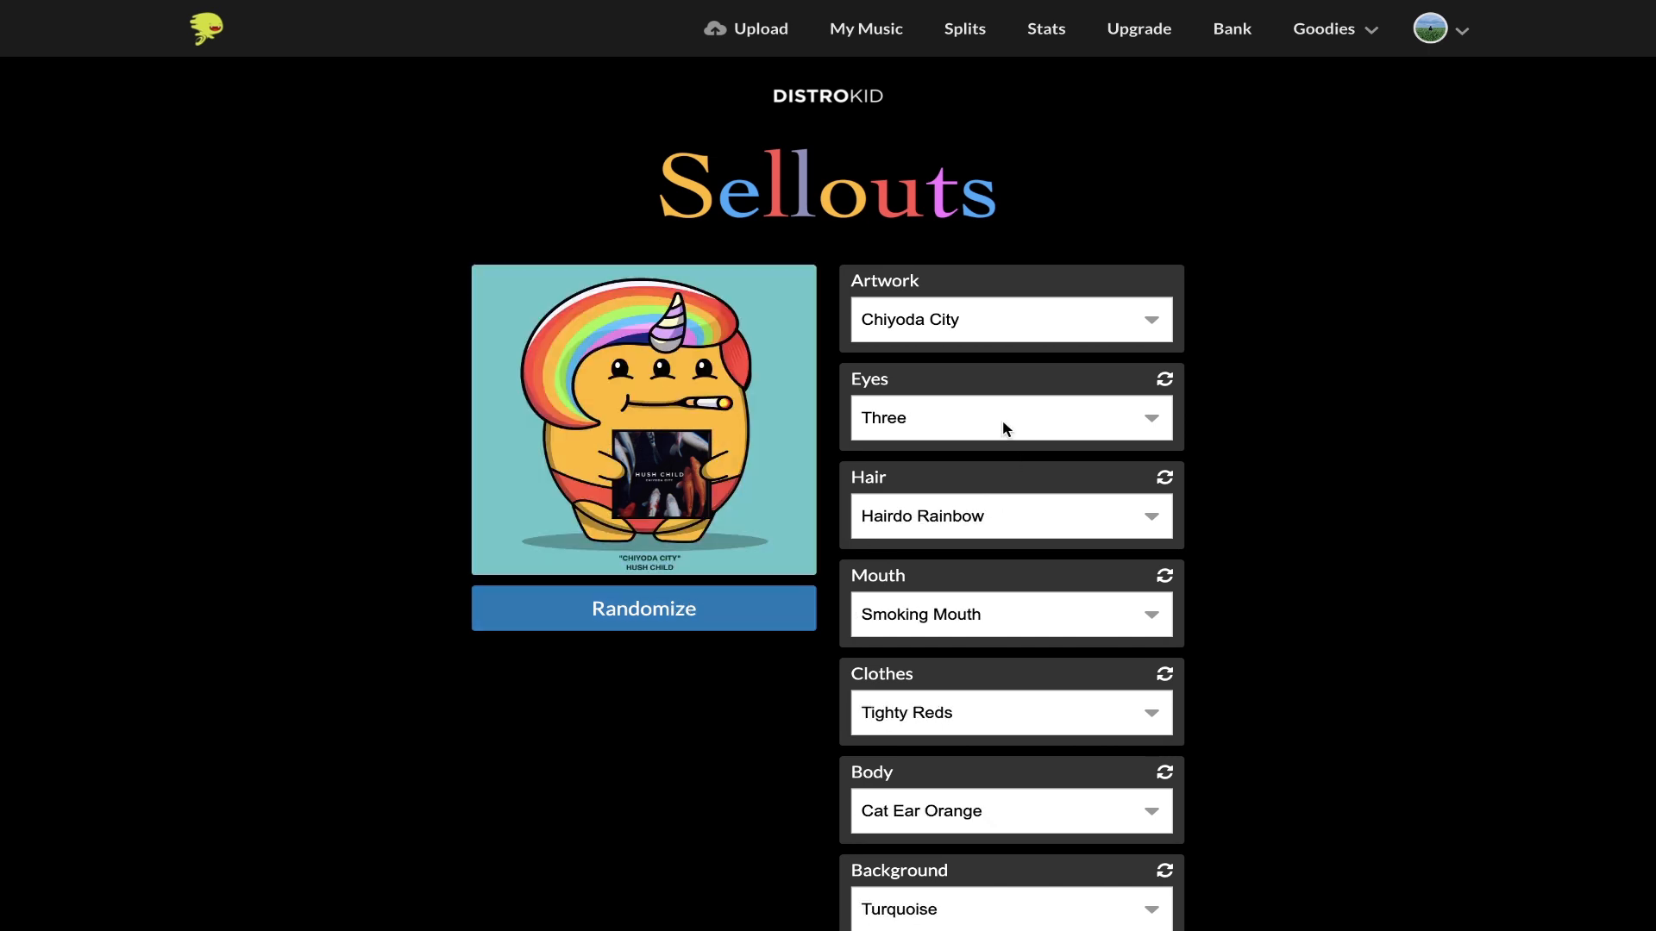
Set the character's eyes to Glasses Round Green and its mouth to Bloodthirsty
{"action": "left_click", "coordinate": [1005, 418]}
{"action": "key", "text": "Escape"}
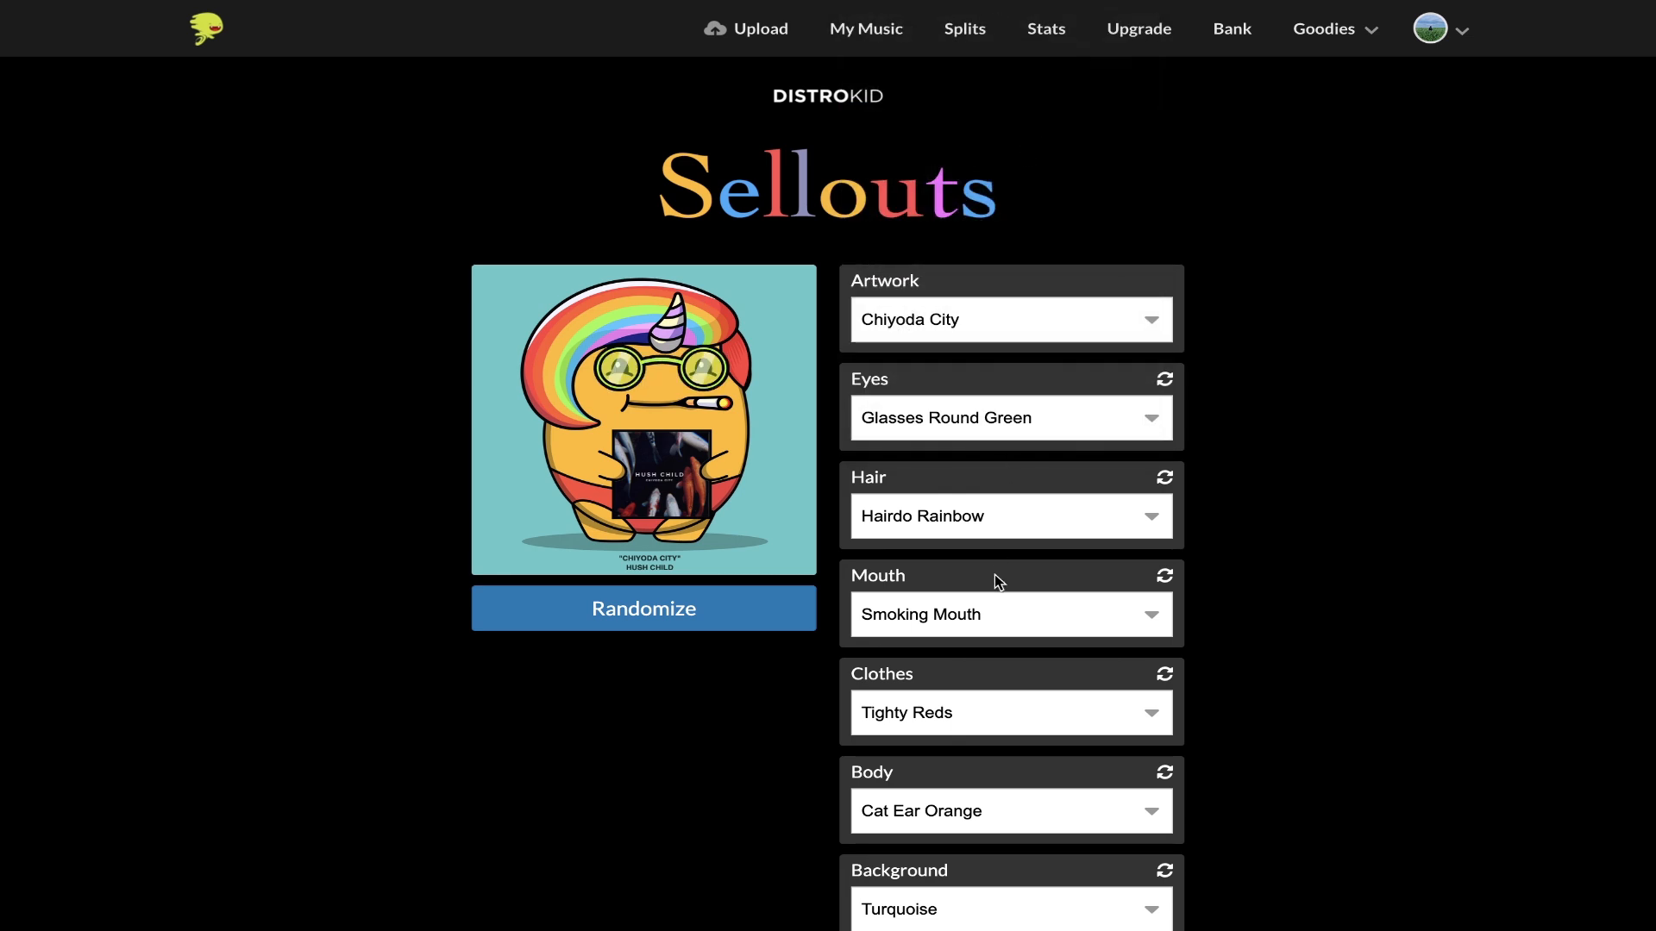
{"action": "left_click", "coordinate": [994, 617]}
{"action": "left_click", "coordinate": [960, 428]}
Set the character's body to Bat Wings Red and the background to Green
{"action": "left_click", "coordinate": [998, 811]}
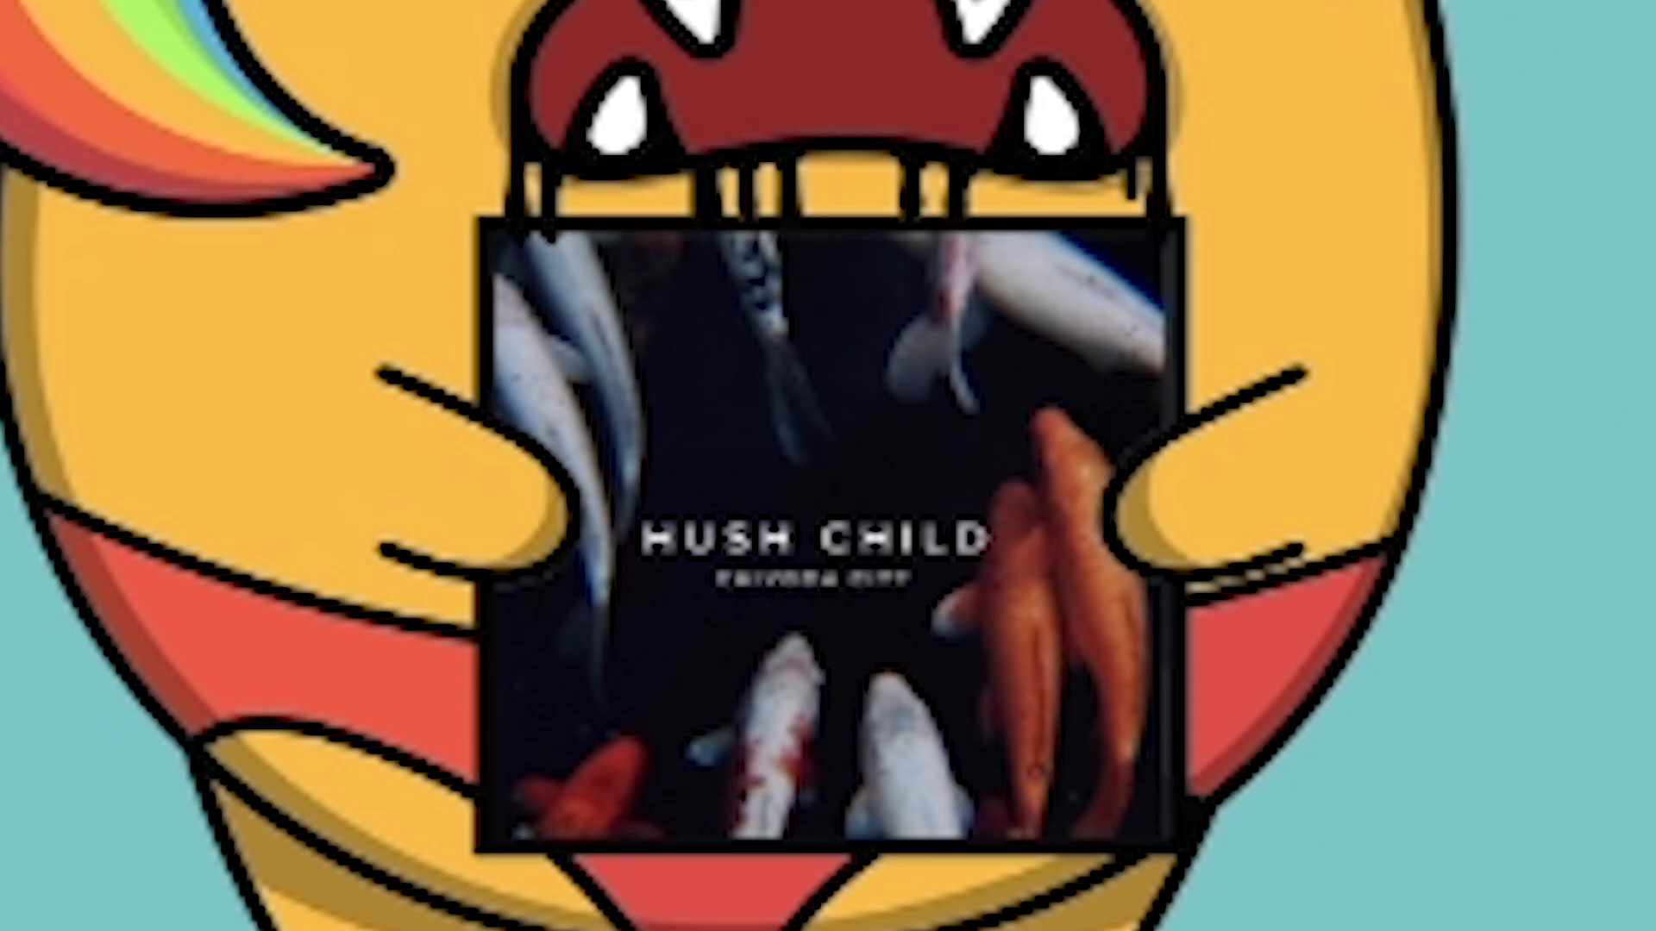
{"action": "left_click", "coordinate": [948, 700]}
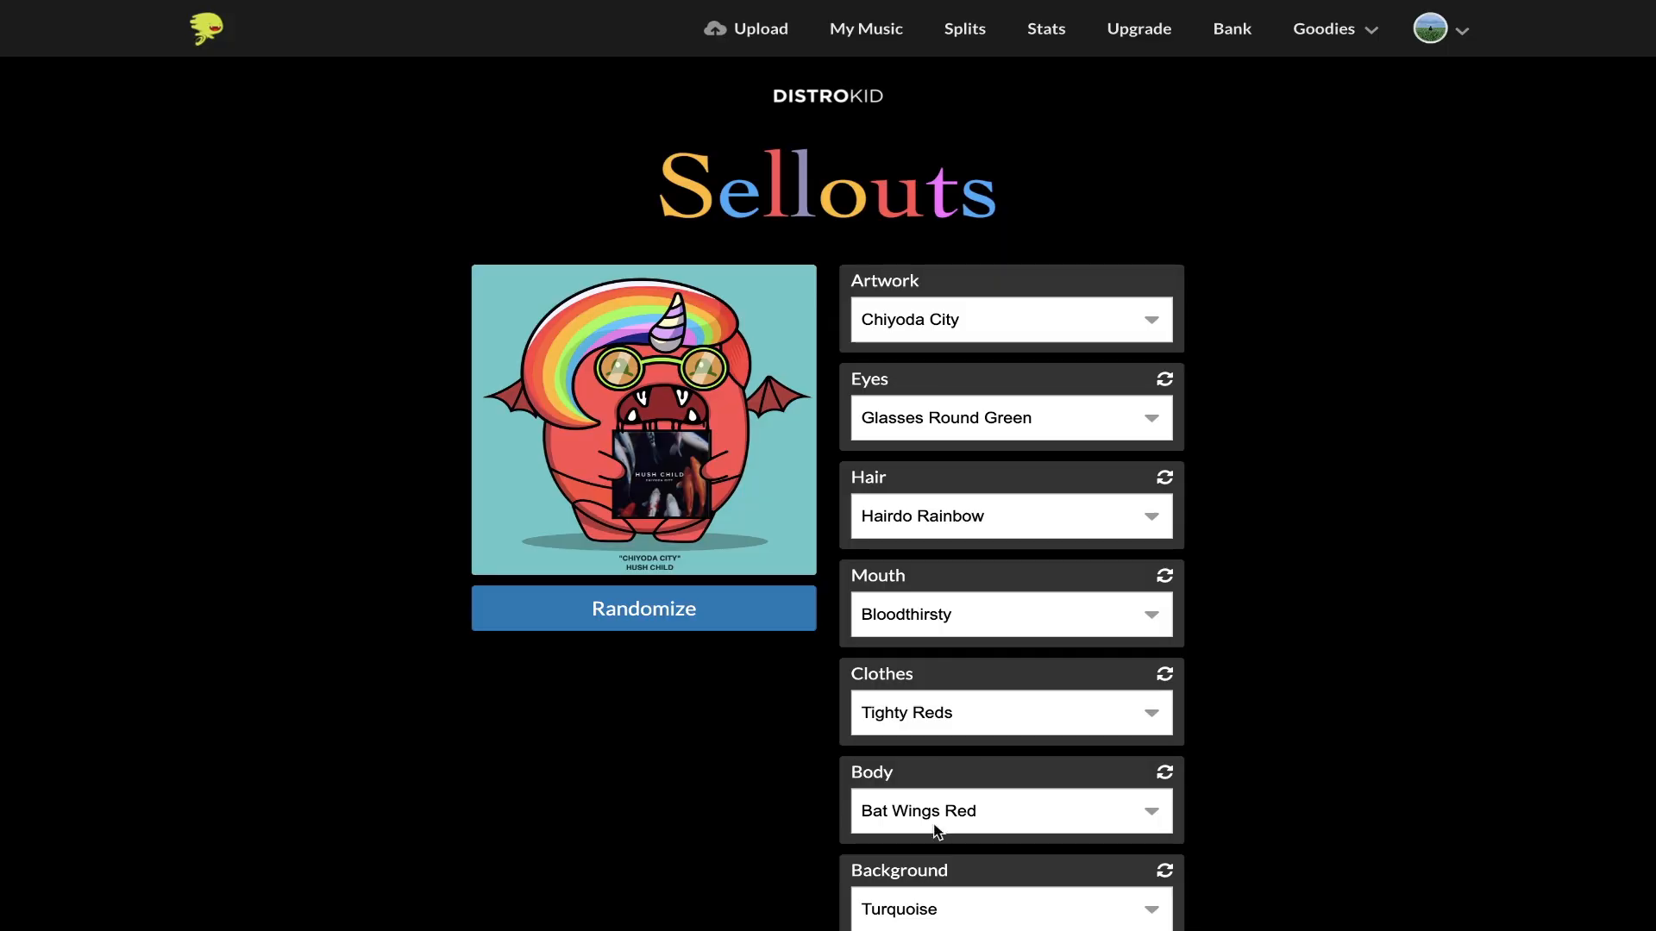
{"action": "left_click", "coordinate": [929, 893]}
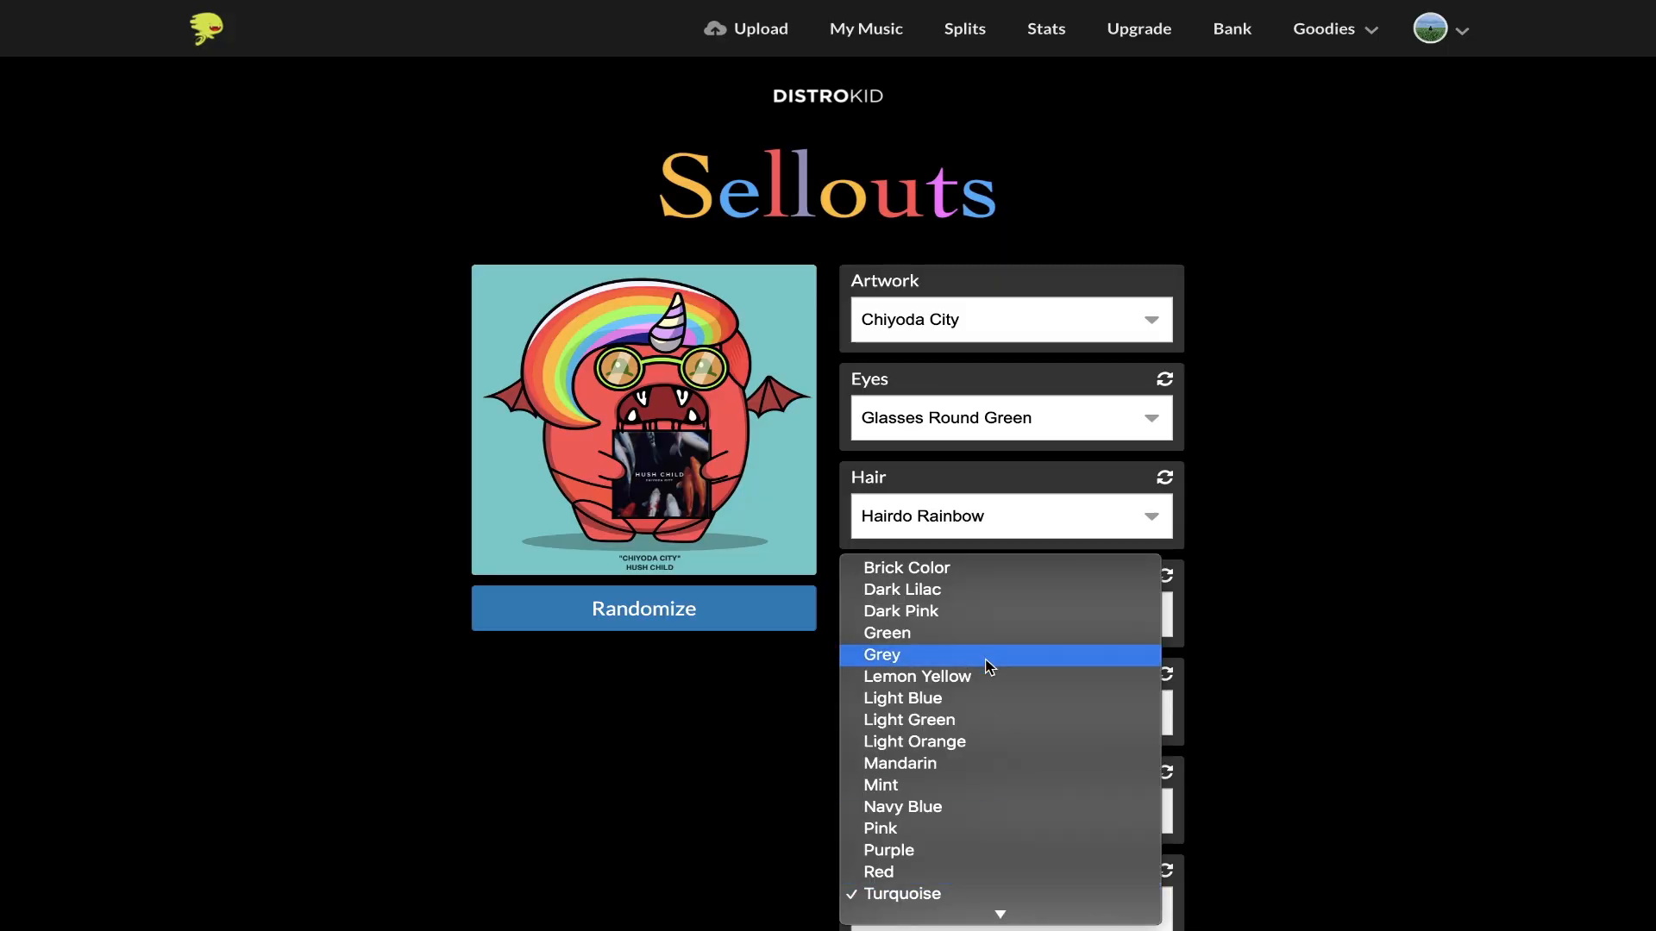
{"action": "left_click", "coordinate": [983, 633]}
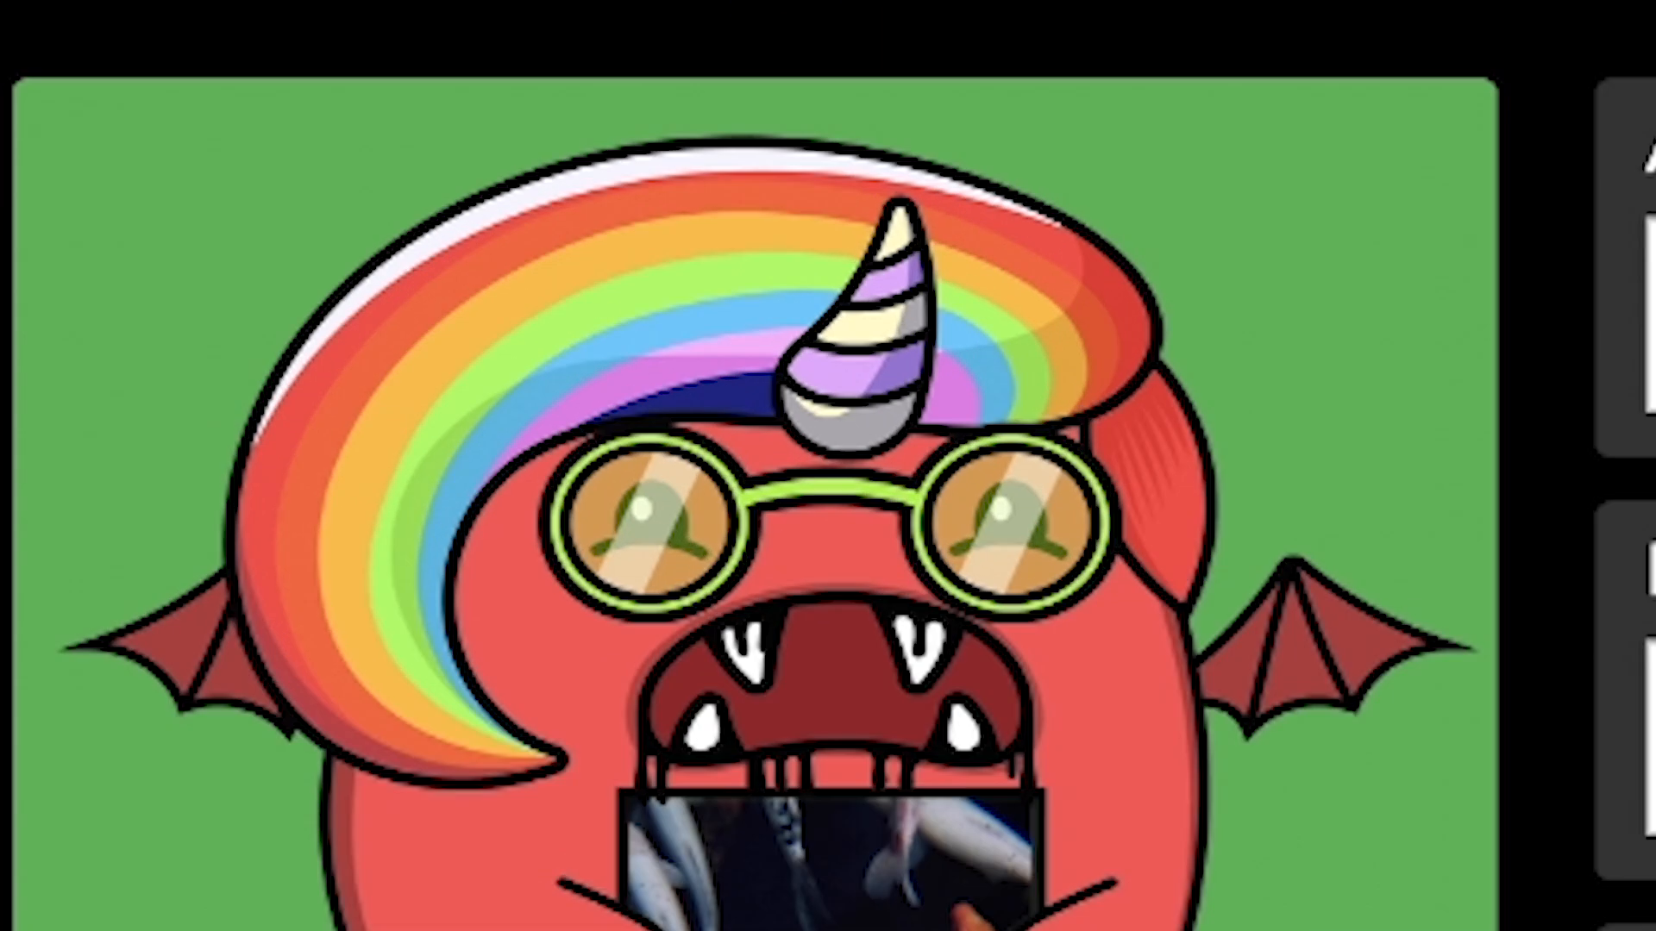